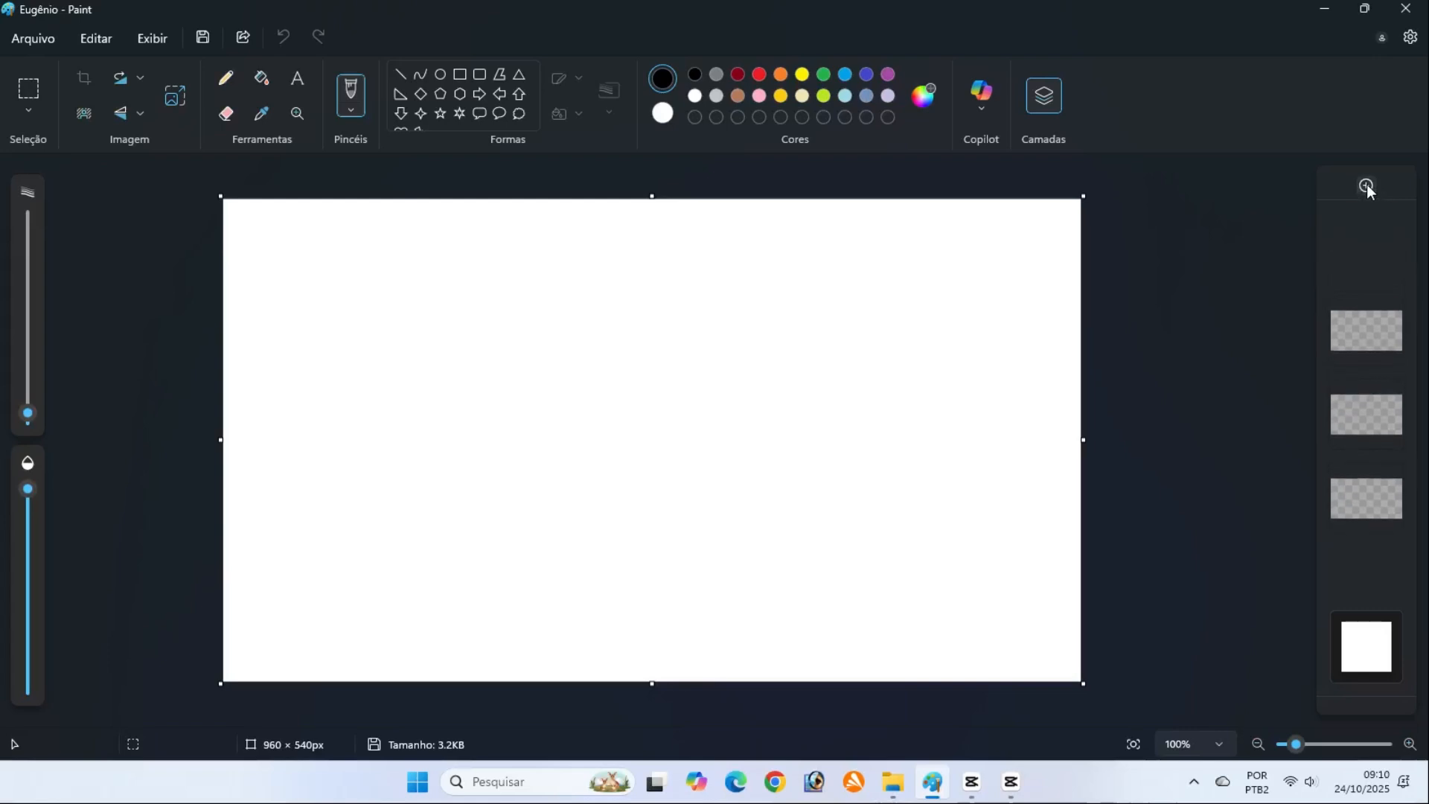
pyautogui.click(1368, 186)
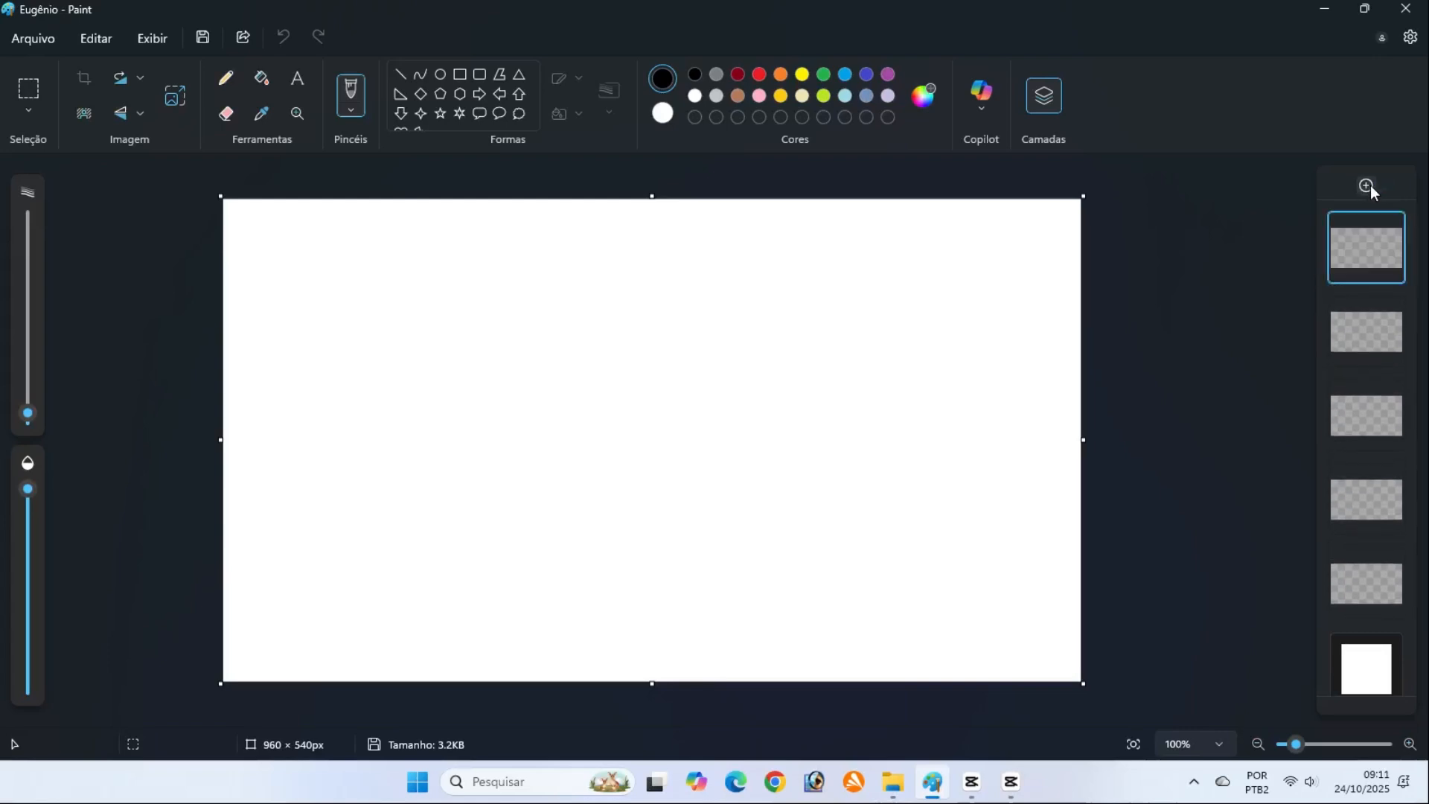
# Add blank layers until five sit above the background, and select the second one from the top
pyautogui.click(1370, 191)
pyautogui.click(1358, 339)
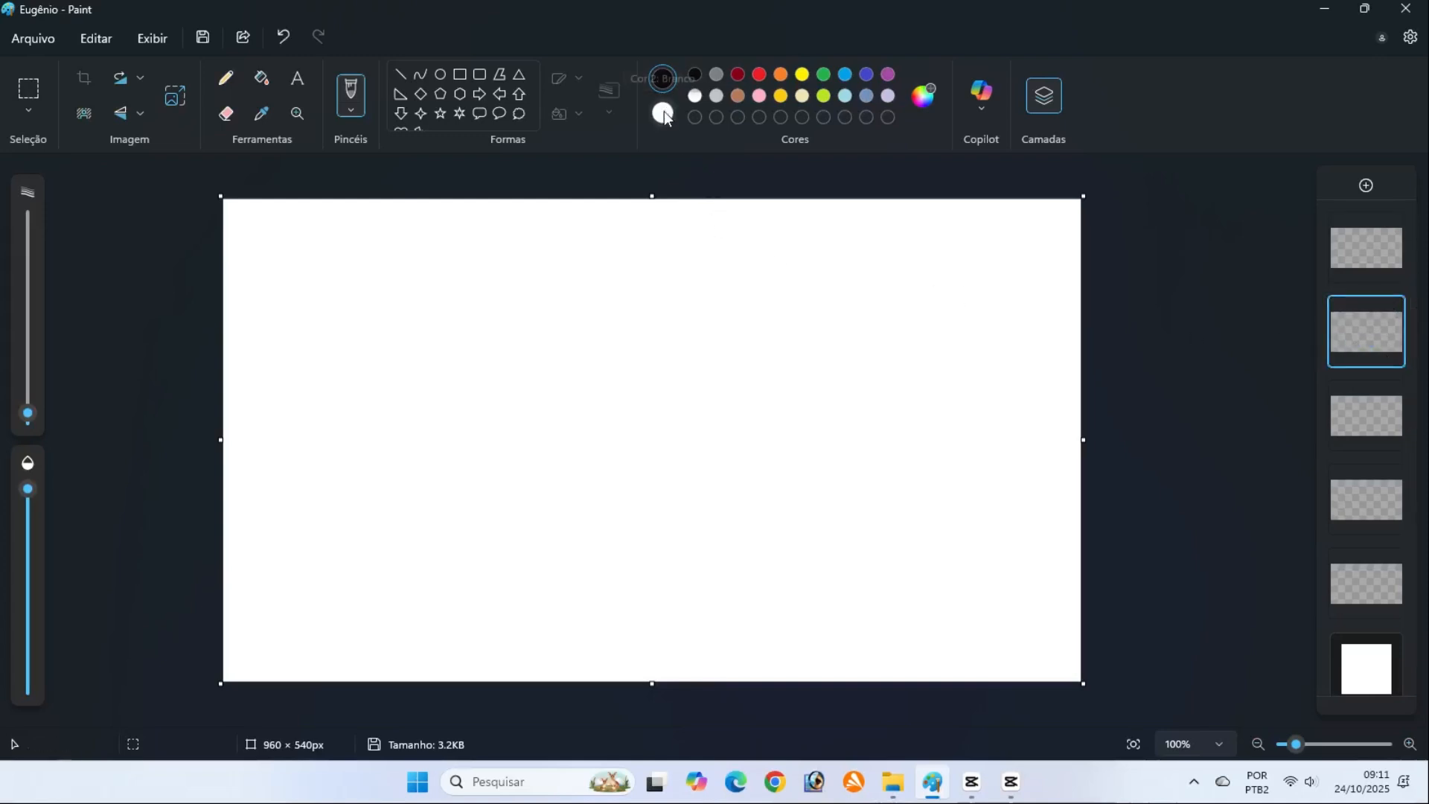
# Mix a light orange skin tone, #F7B969, from the brown swatch as the secondary colour
pyautogui.click(737, 96)
pyautogui.click(921, 93)
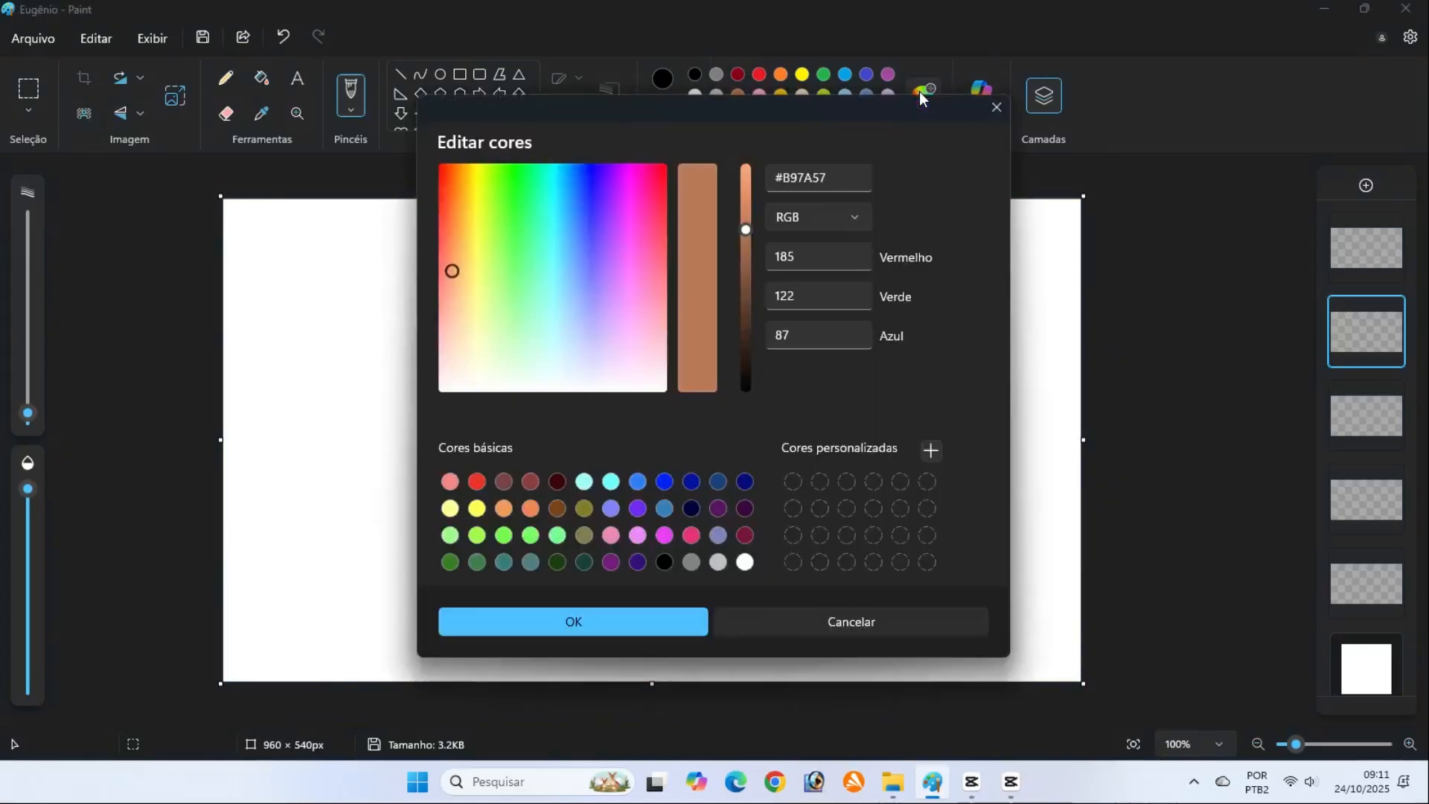
pyautogui.moveTo(746, 227); pyautogui.dragTo(748, 187)
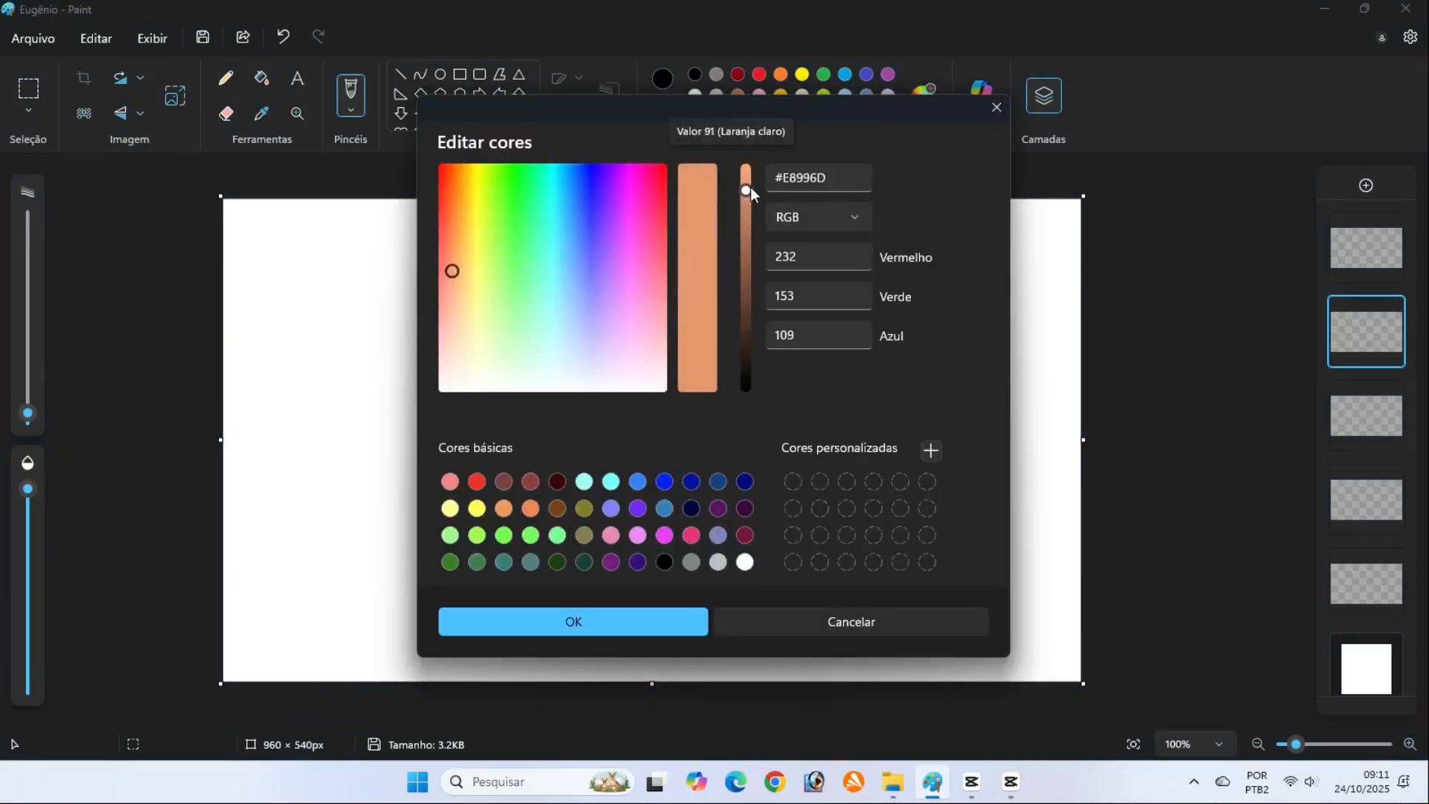
pyautogui.moveTo(747, 190); pyautogui.dragTo(747, 177)
pyautogui.moveTo(455, 271); pyautogui.dragTo(460, 262)
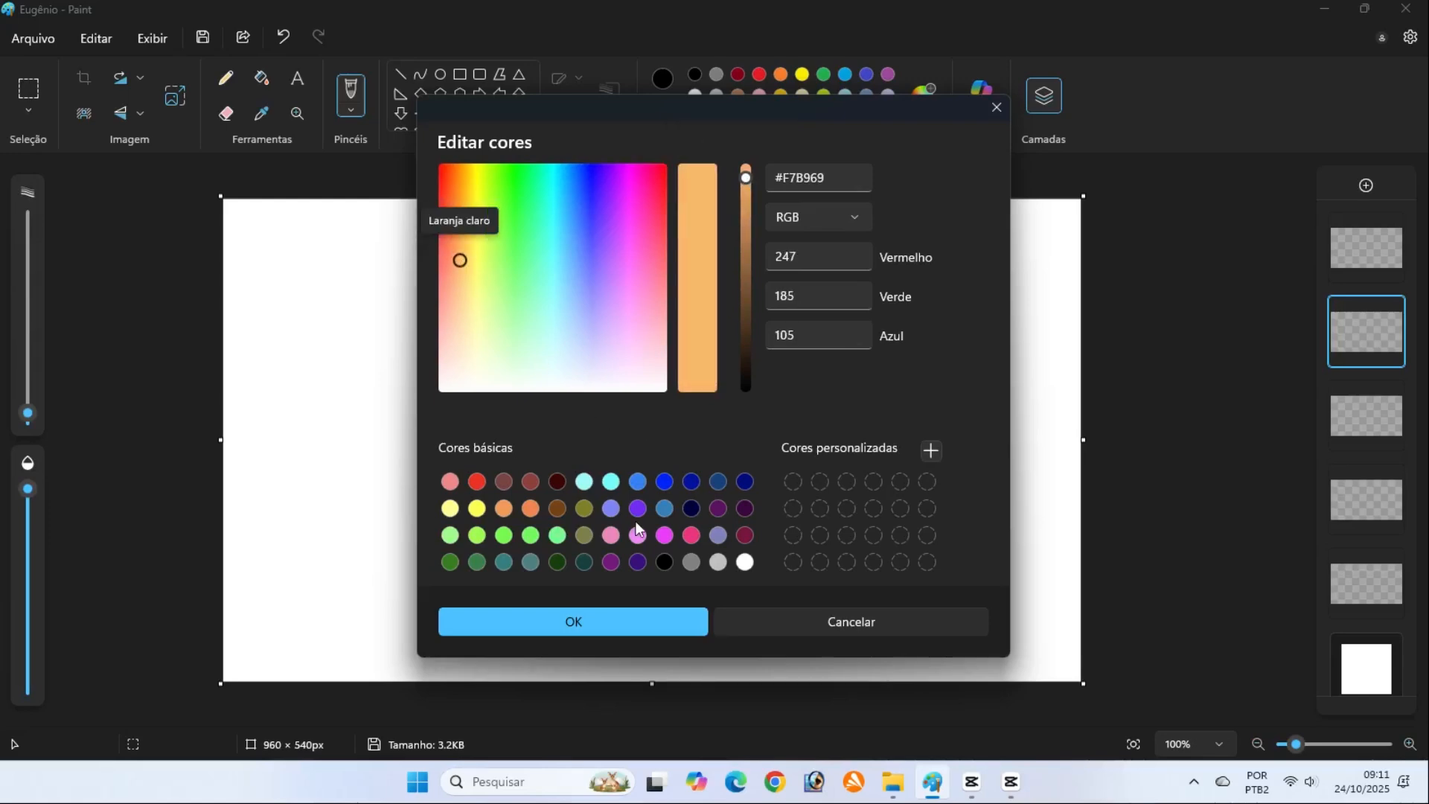
pyautogui.click(633, 623)
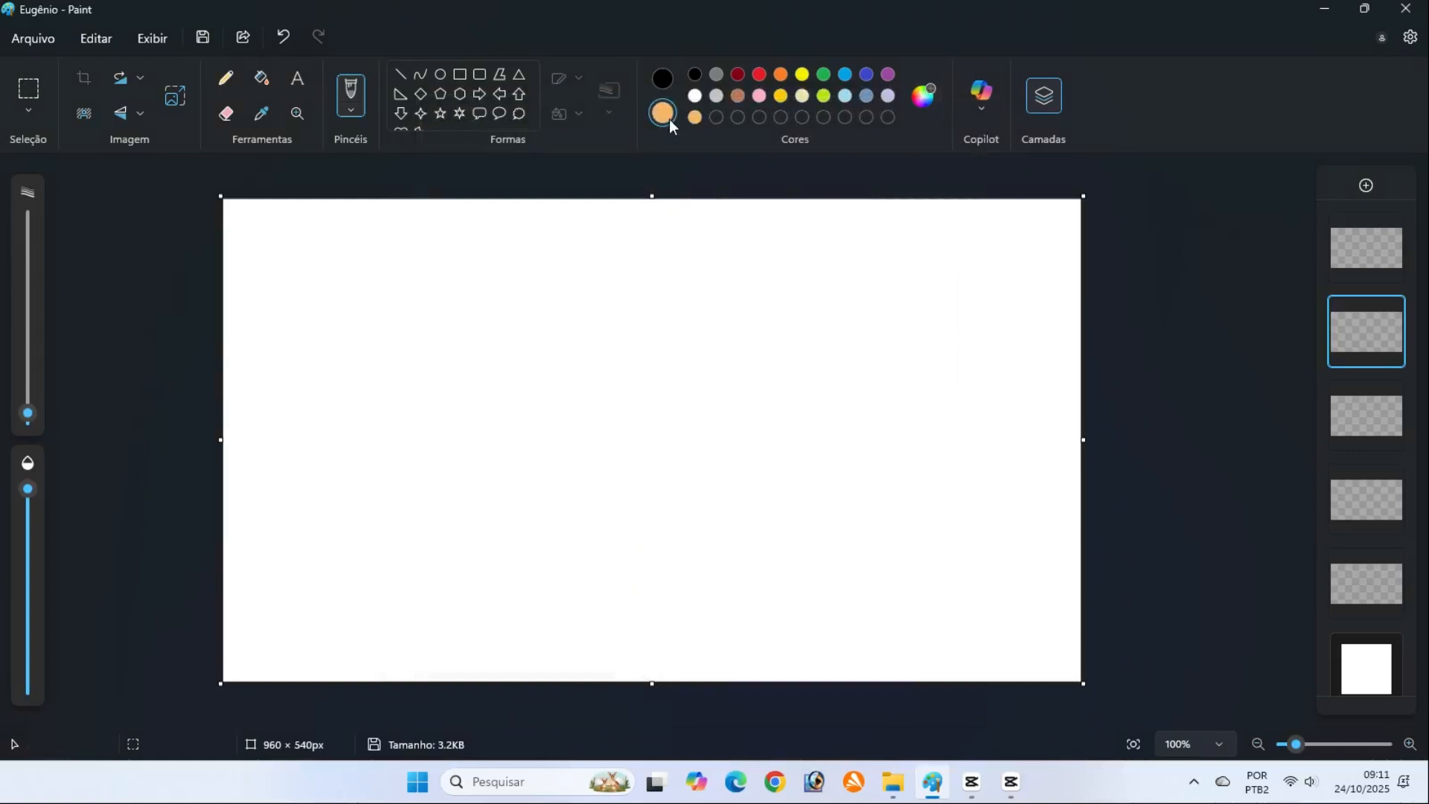
# Draw the head as a solid-filled ellipse about 299 × 139 px, with black outline and orange fill, near the canvas centre
pyautogui.click(440, 75)
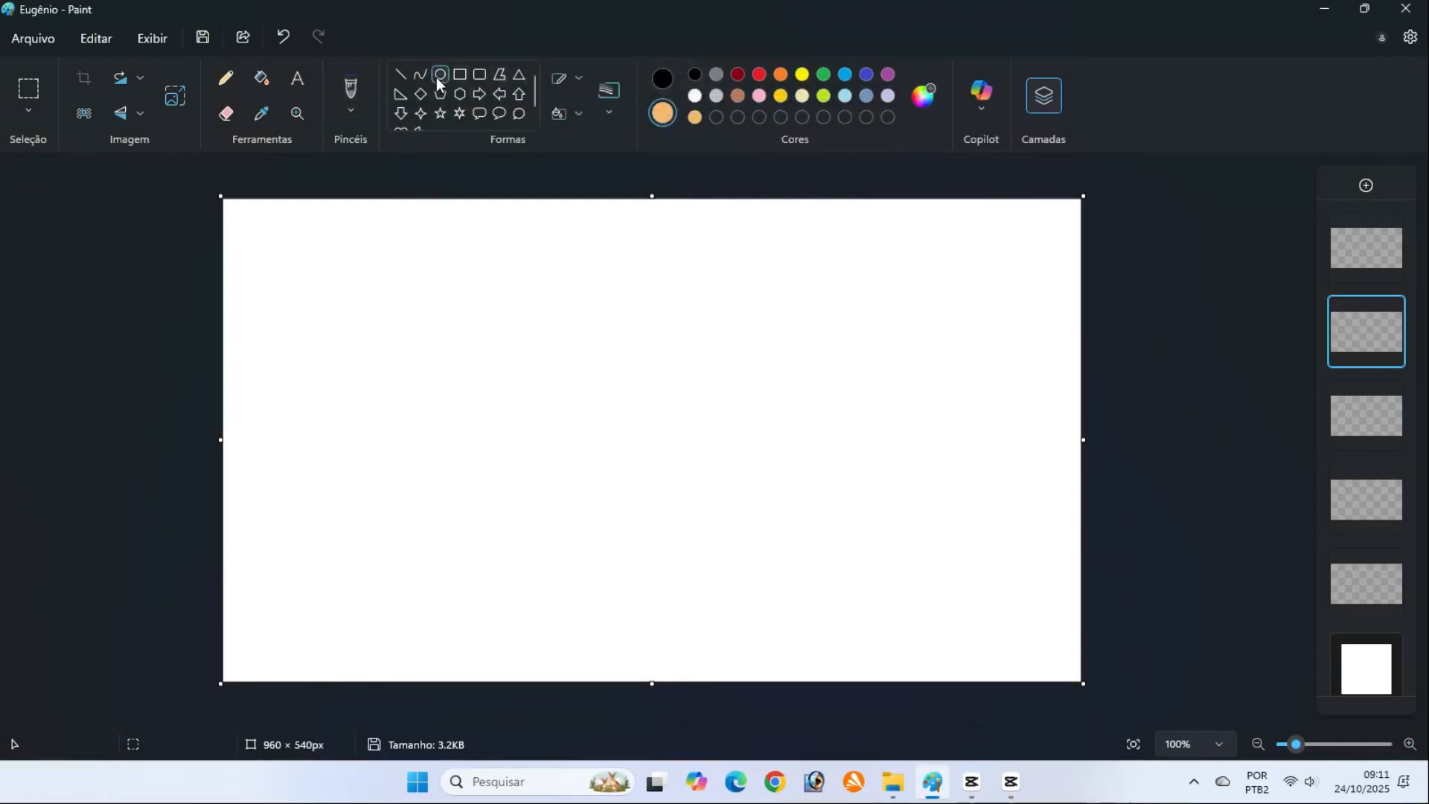
pyautogui.click(573, 79)
pyautogui.click(575, 79)
pyautogui.click(580, 114)
pyautogui.click(574, 158)
pyautogui.moveTo(541, 412); pyautogui.dragTo(809, 533)
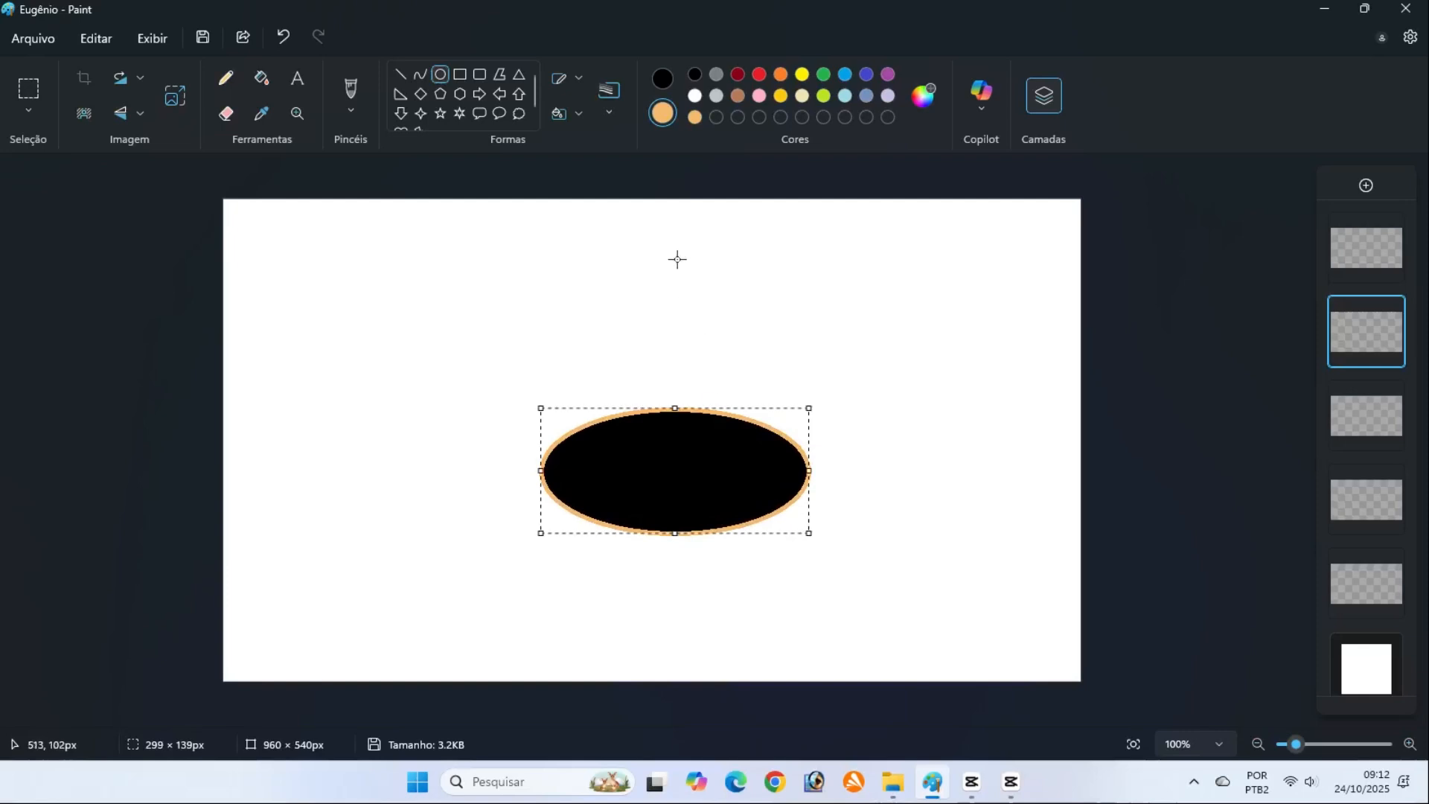
pyautogui.click(662, 77)
pyautogui.moveTo(656, 478); pyautogui.dragTo(616, 433)
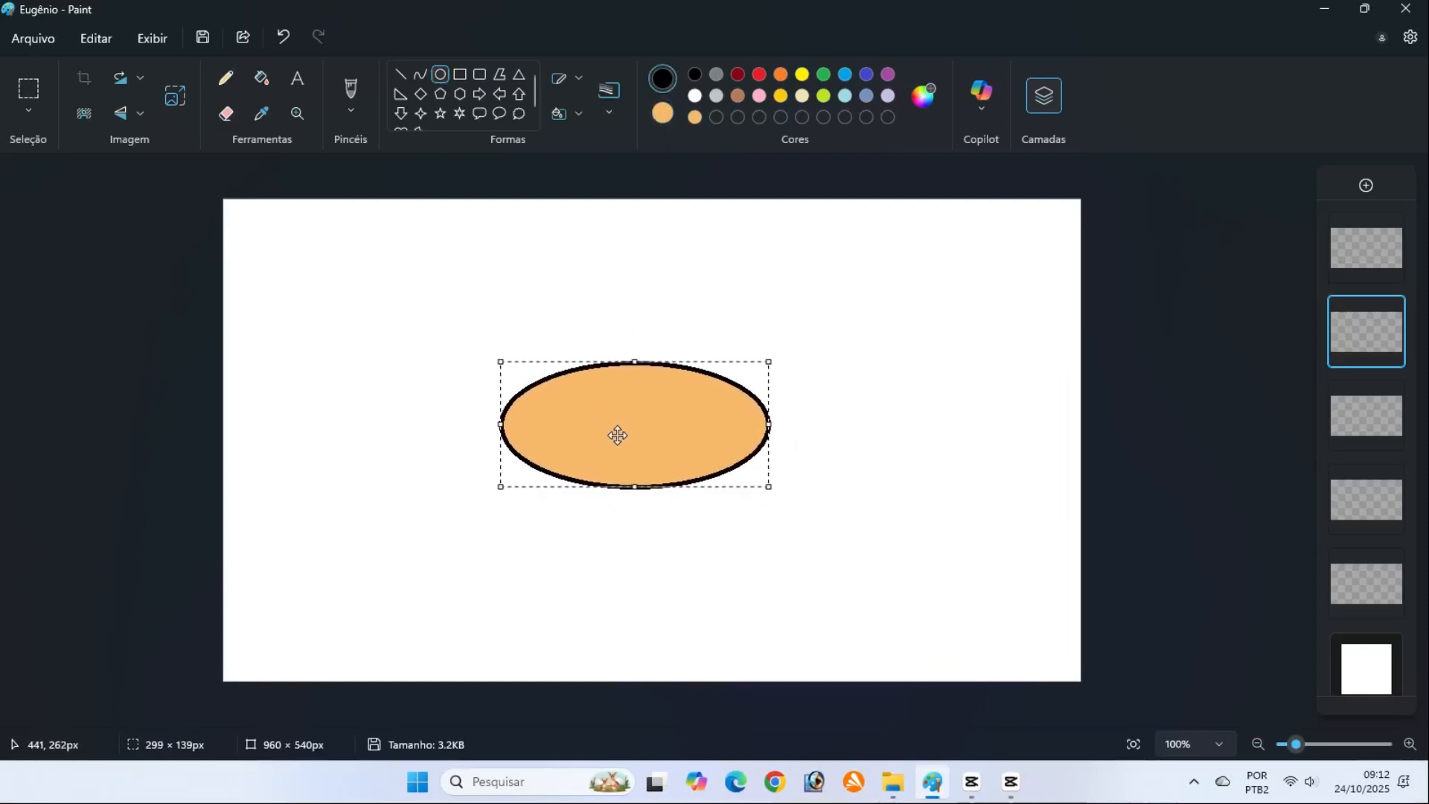
pyautogui.click(1135, 444)
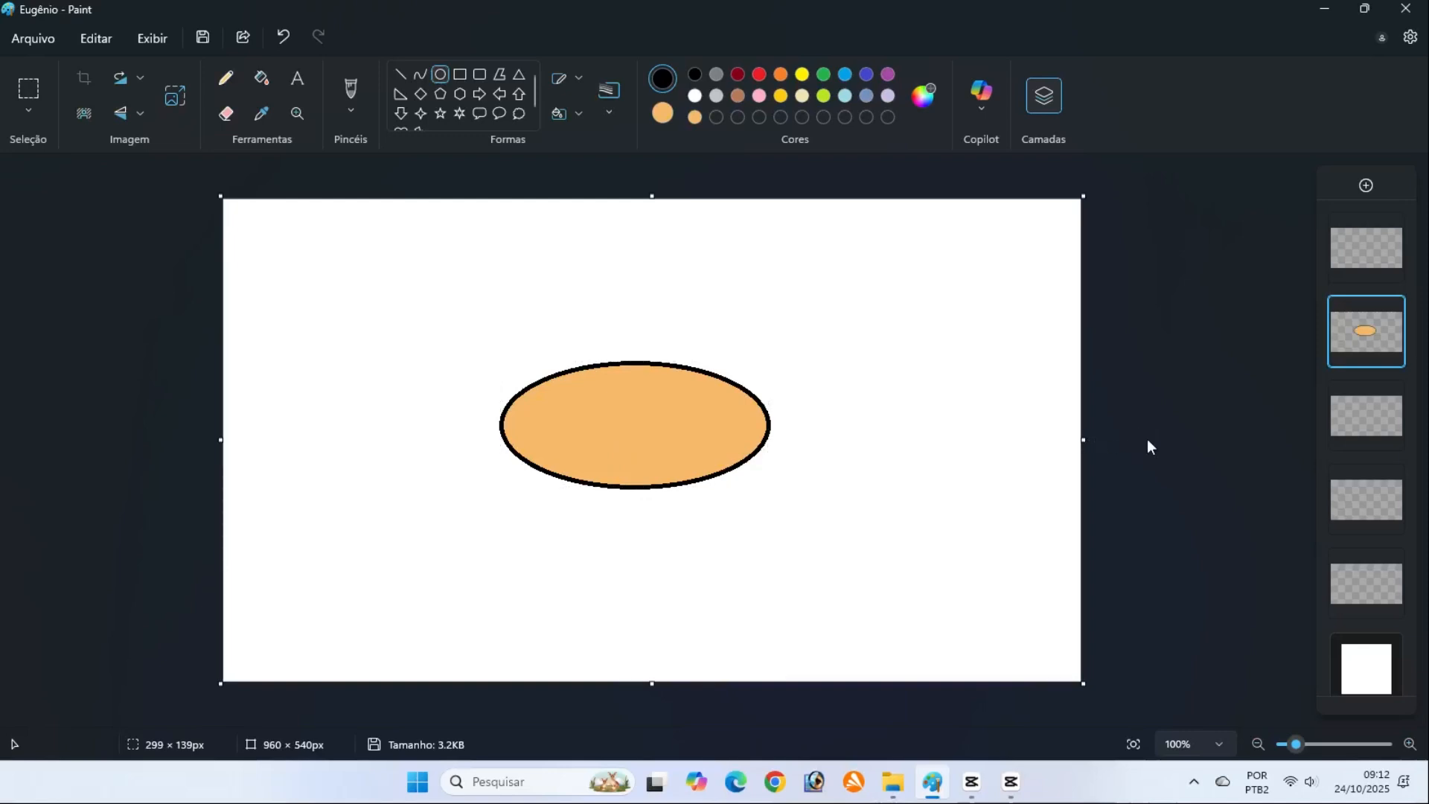
# On the topmost layer, draw two unfilled black-outlined eye ovals side by side over the head, about 109 × 123 px and 108 × 112 px
pyautogui.click(1360, 258)
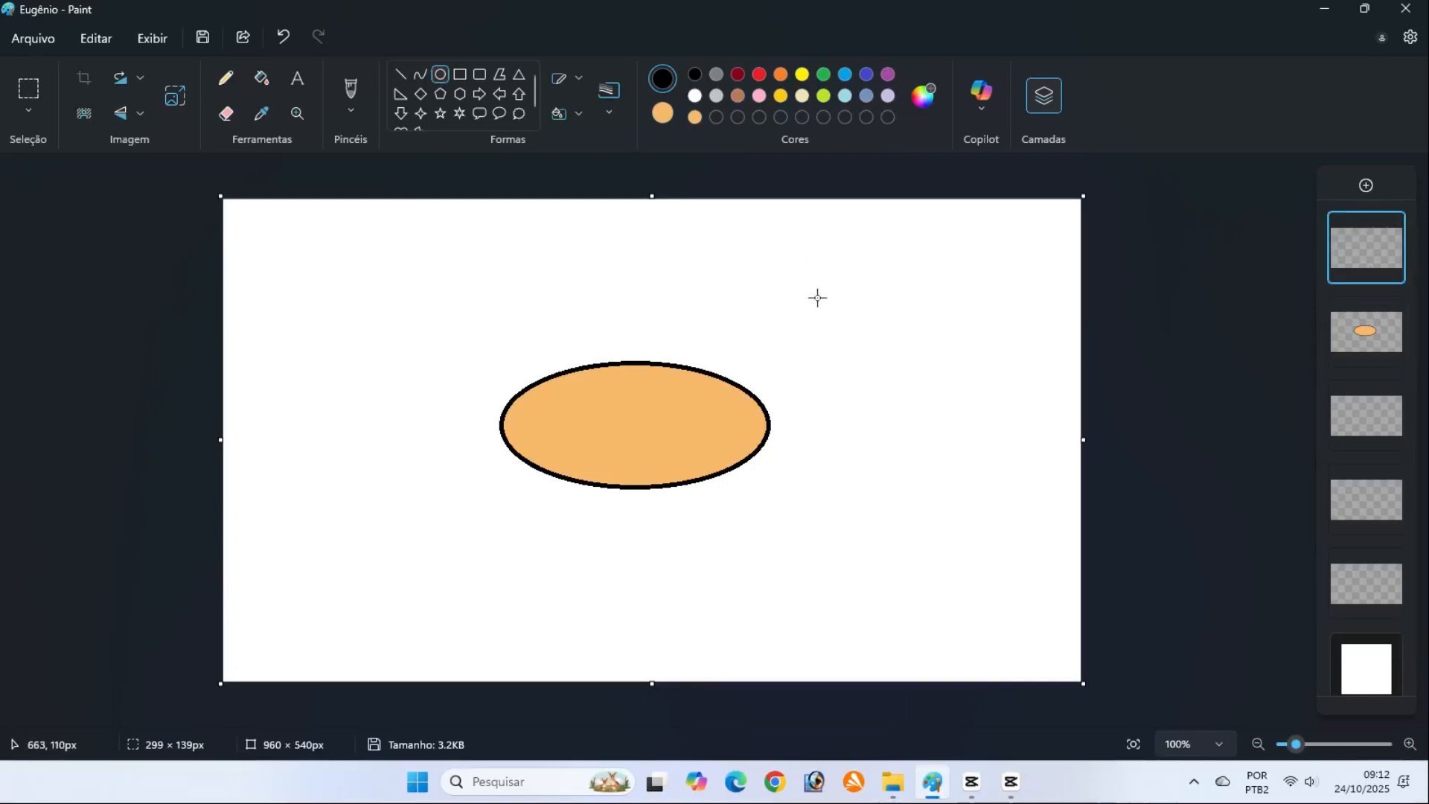
pyautogui.click(579, 113)
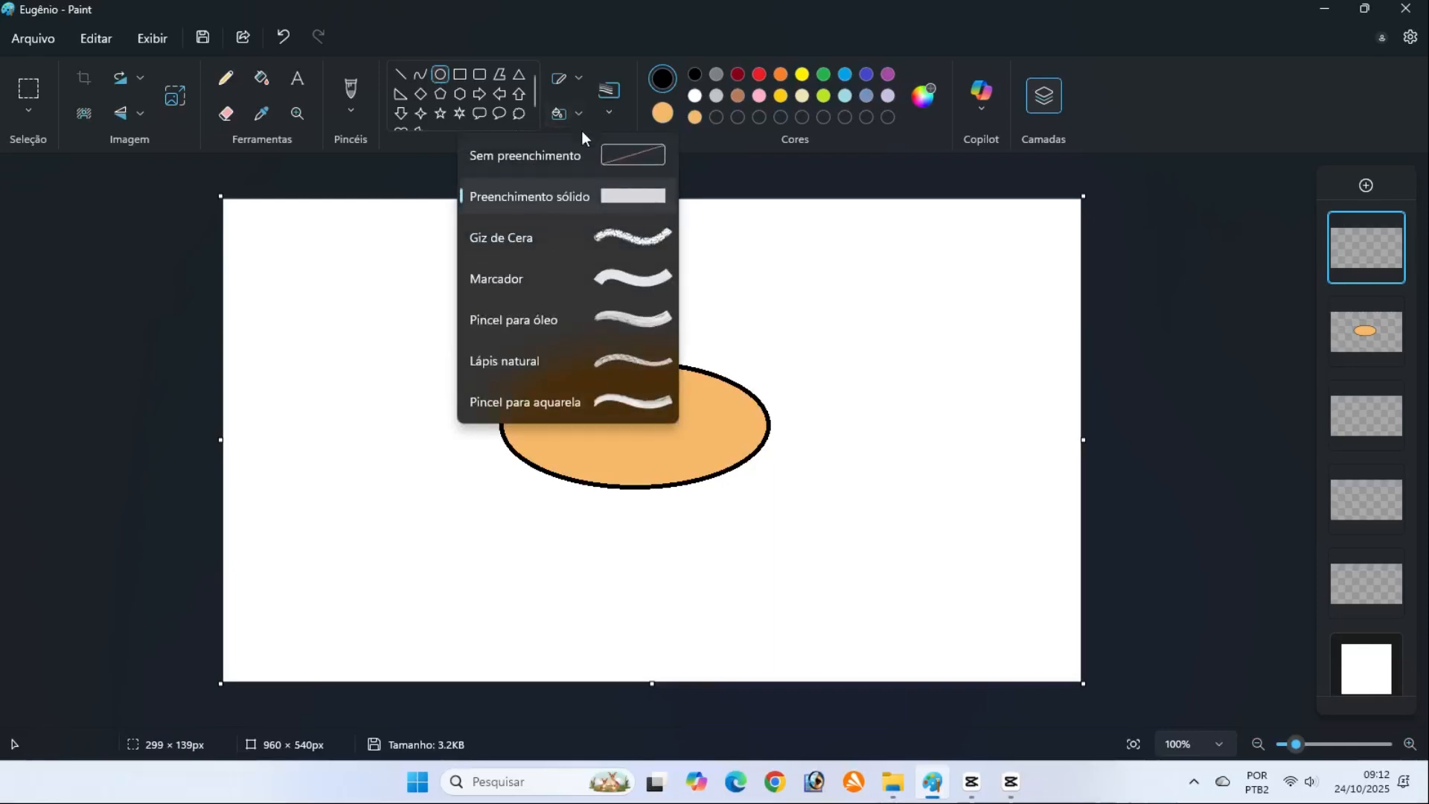
pyautogui.click(603, 155)
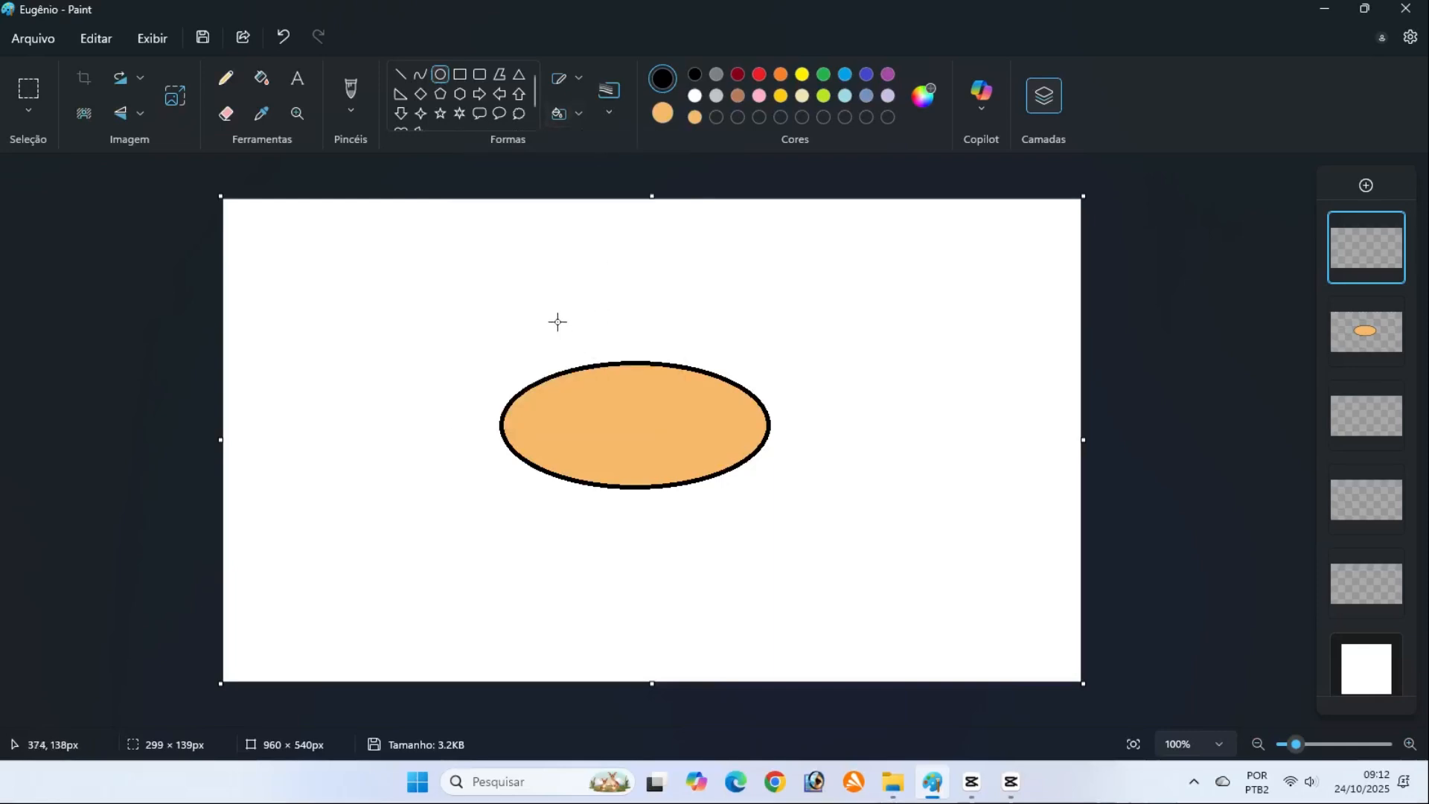
pyautogui.moveTo(557, 315); pyautogui.dragTo(654, 425)
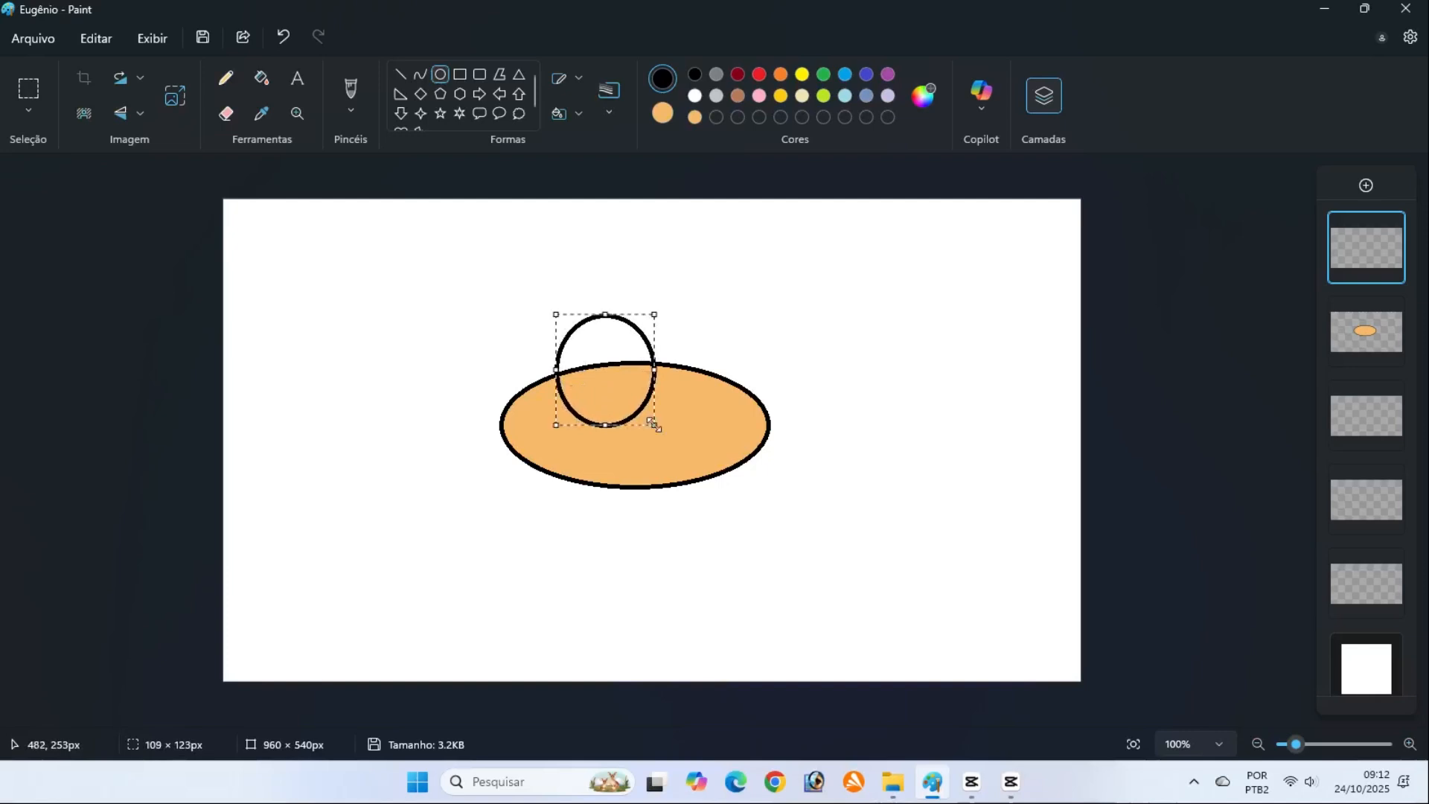
pyautogui.moveTo(607, 373); pyautogui.dragTo(580, 376)
pyautogui.click(1178, 404)
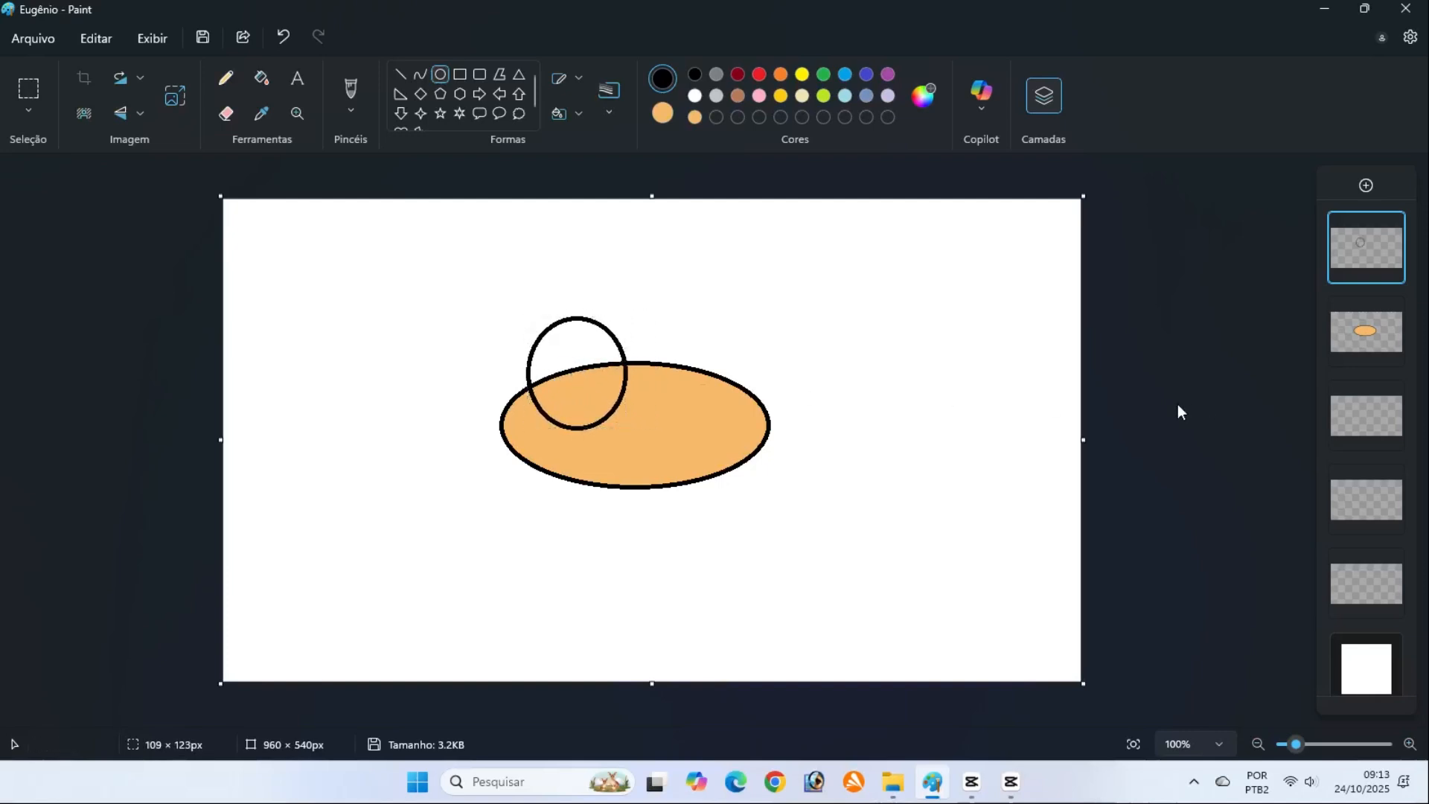
pyautogui.moveTo(635, 320)
pyautogui.mouseDown()
pyautogui.moveTo(717, 425)
pyautogui.moveTo(733, 422)
pyautogui.mouseUp()
pyautogui.click(1142, 431)
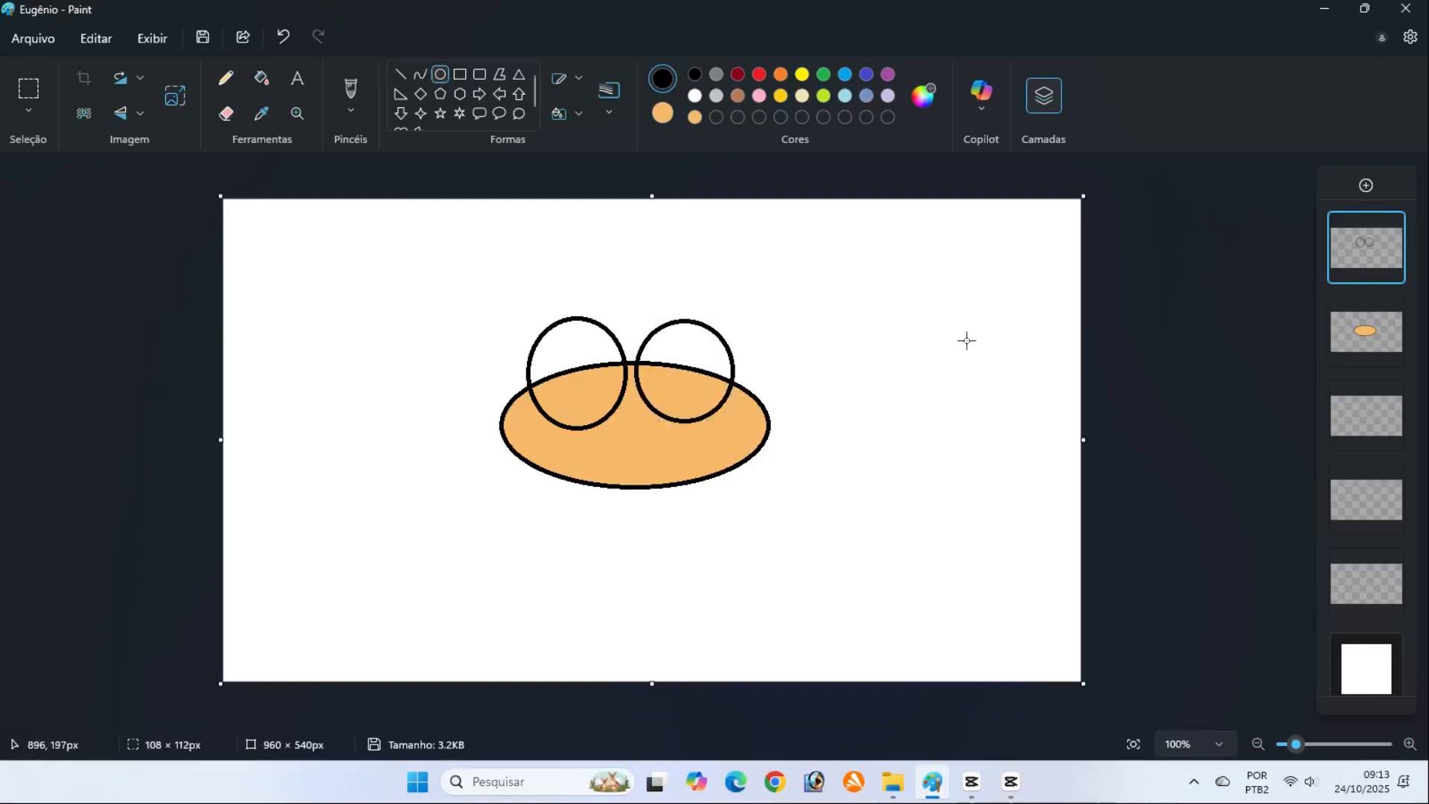
# Draw a small pupil with solid turquoise fill and black outline inside each eye, the right one about 29 × 31 px
pyautogui.click(579, 111)
pyautogui.click(570, 200)
pyautogui.click(844, 74)
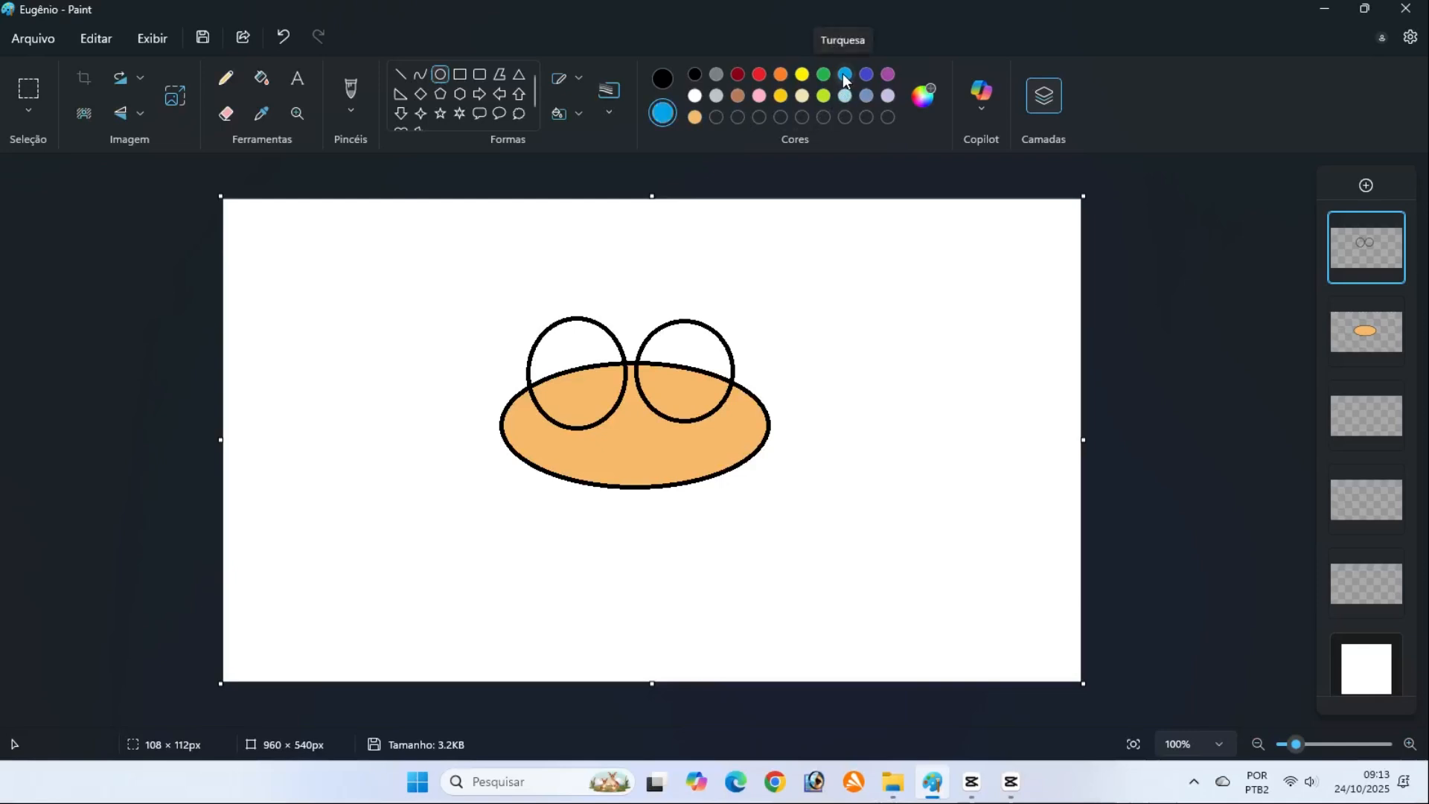
pyautogui.click(663, 79)
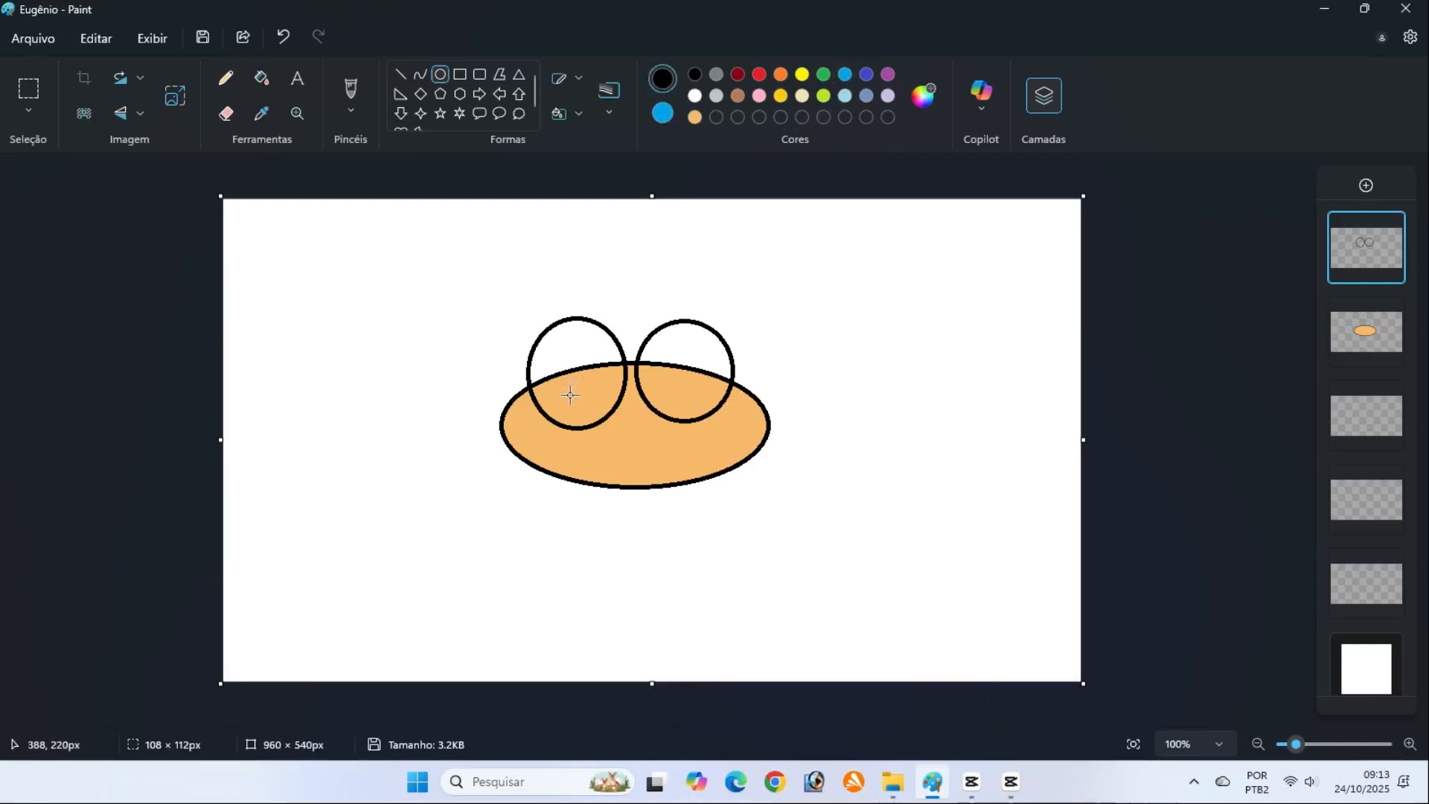
pyautogui.moveTo(569, 388); pyautogui.dragTo(597, 421)
pyautogui.click(1160, 418)
pyautogui.moveTo(665, 382); pyautogui.dragTo(687, 404)
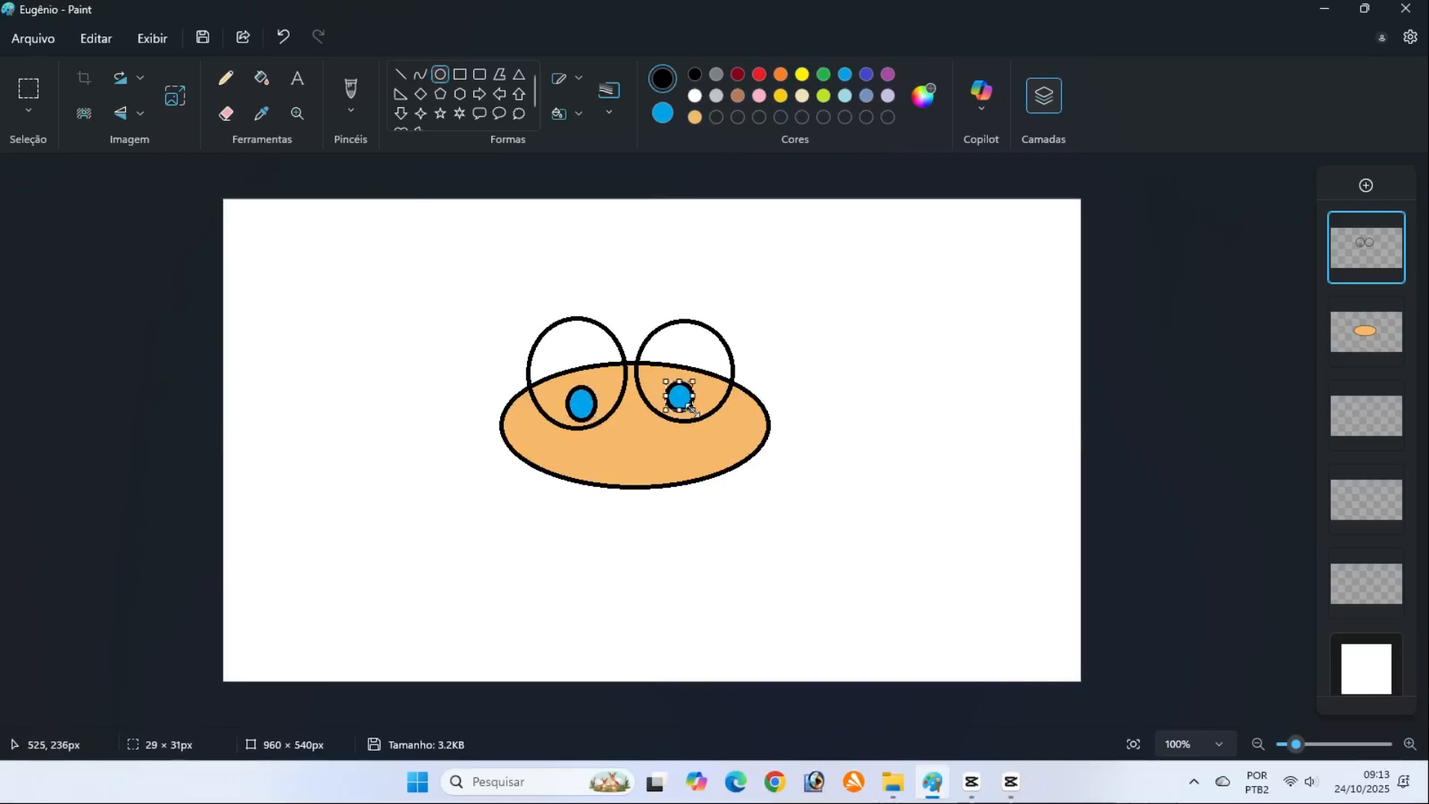
pyautogui.click(1106, 419)
# On the head's layer, add orange black-outlined oval ears at both ends of the head, about 38 × 66 px and 41 × 66 px
pyautogui.click(1354, 337)
pyautogui.click(663, 113)
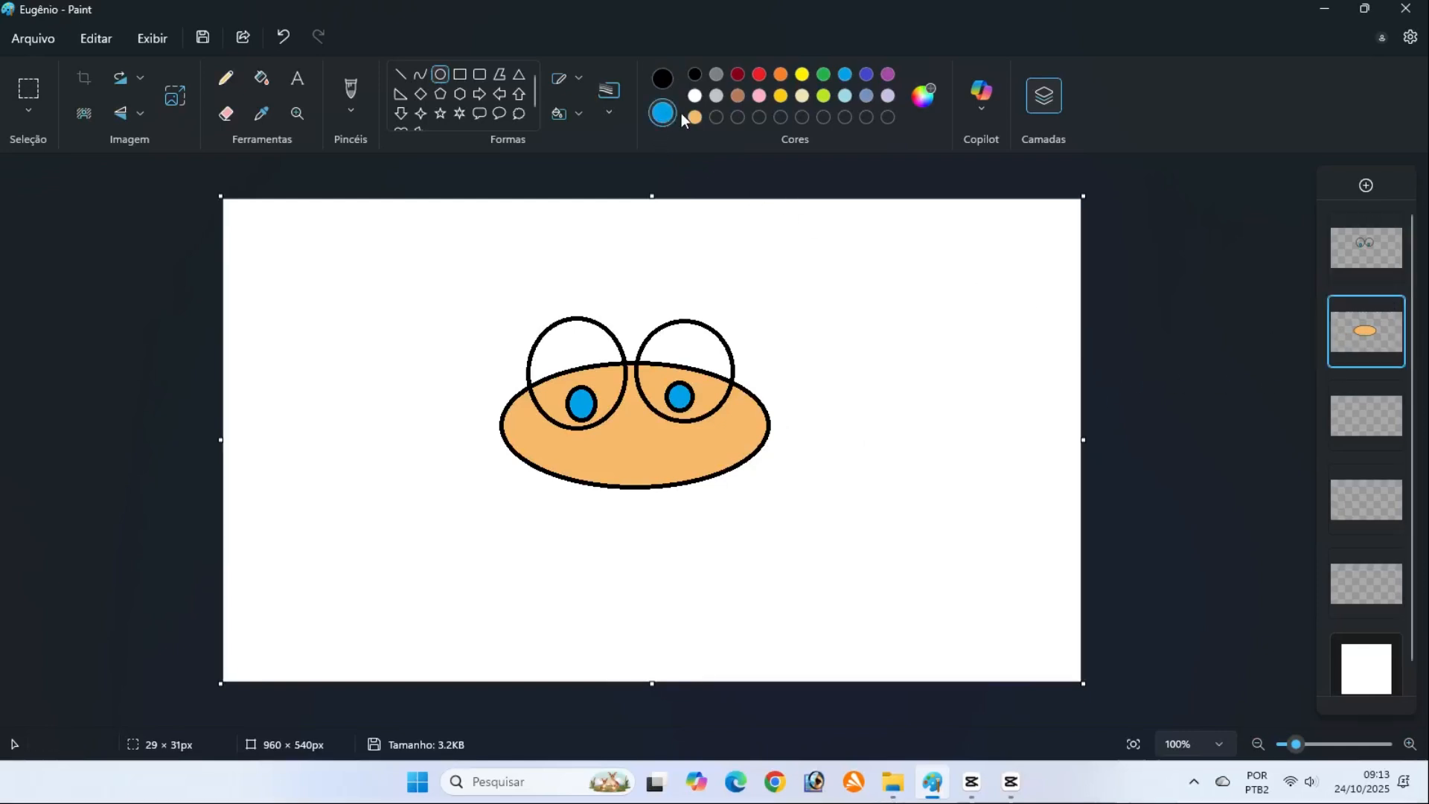
pyautogui.click(695, 117)
pyautogui.moveTo(756, 389); pyautogui.dragTo(792, 449)
pyautogui.click(662, 78)
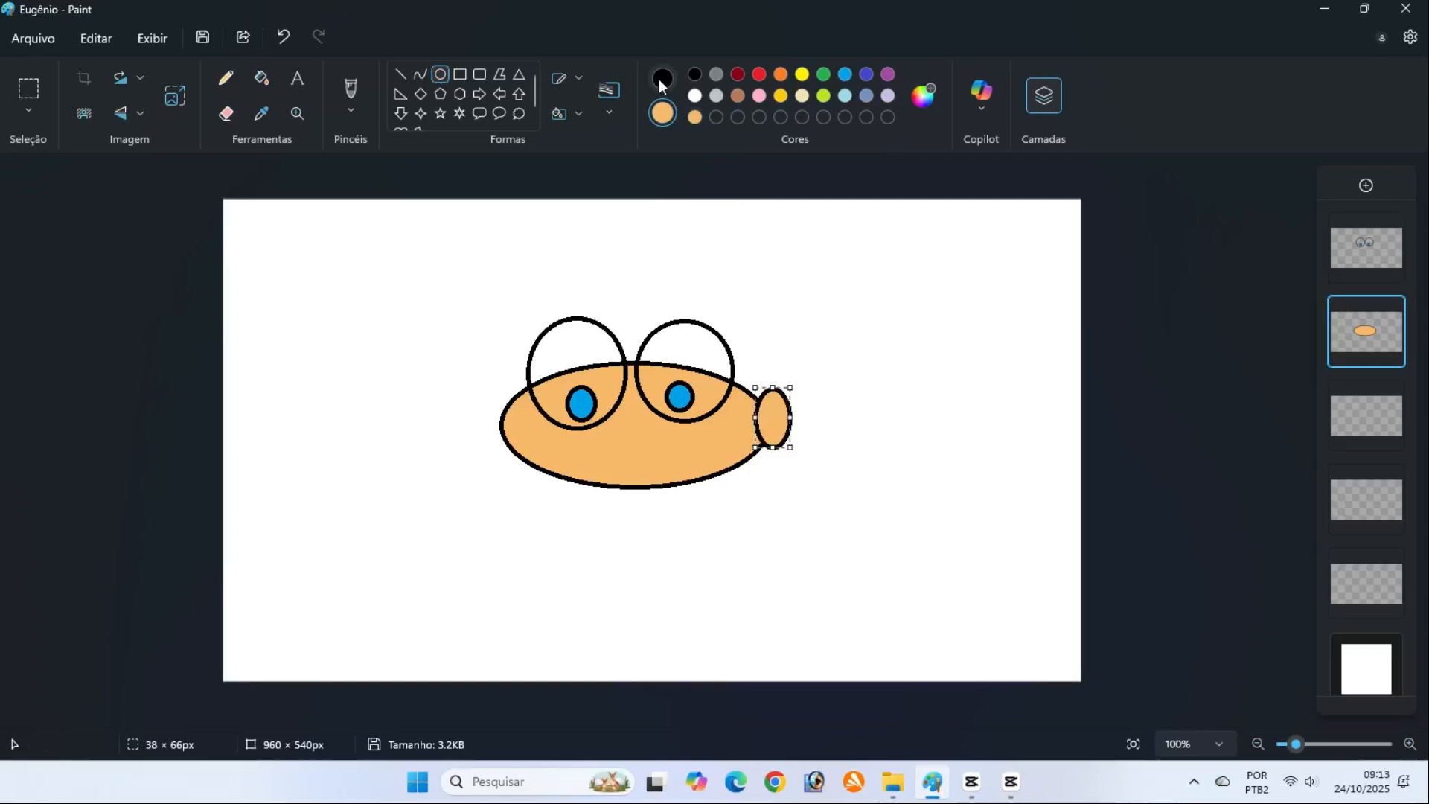
pyautogui.click(1152, 450)
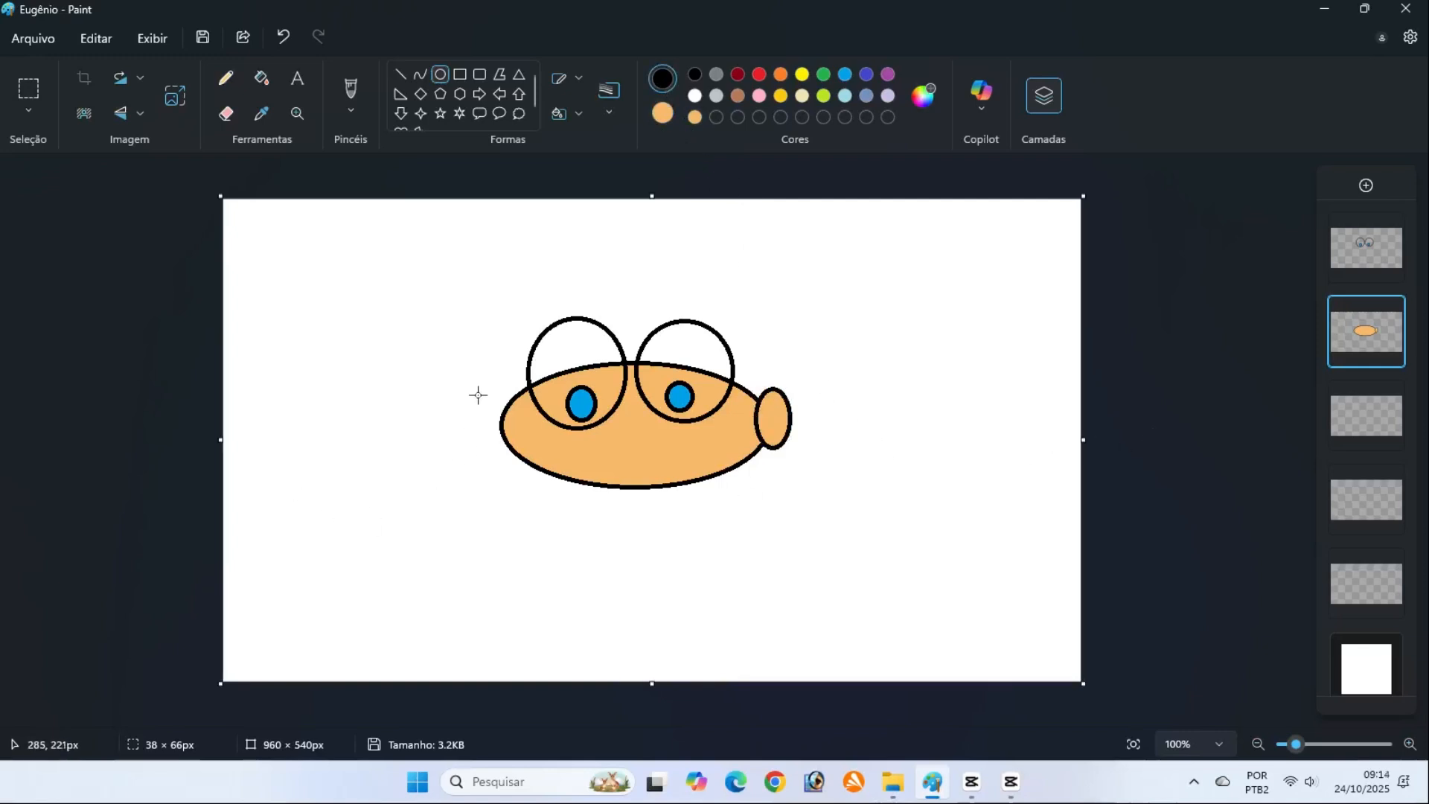
pyautogui.moveTo(480, 397); pyautogui.dragTo(518, 456)
pyautogui.click(1206, 454)
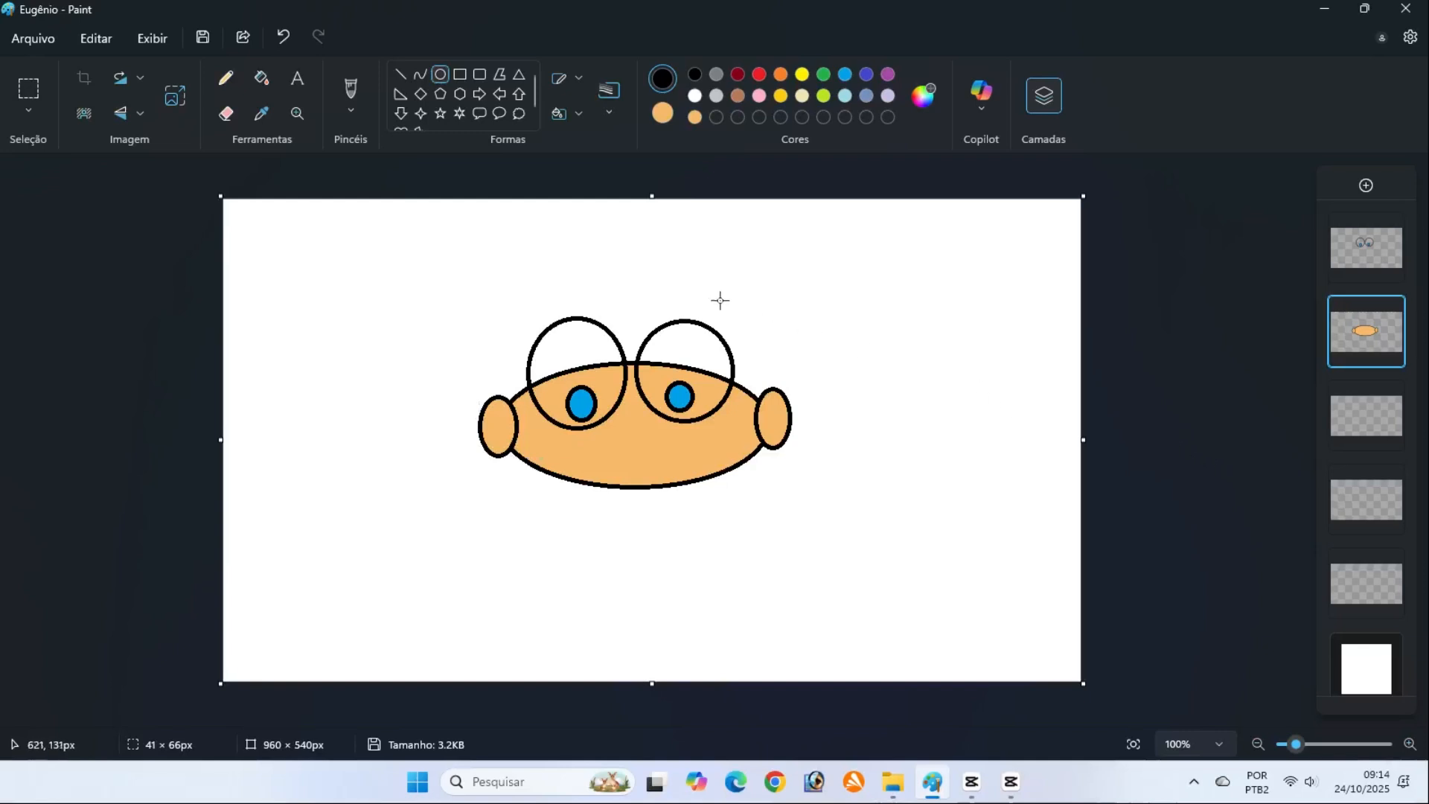
# Cover the lines between ears and head with outline-free orange ovals, about 32 × 46 px and 24 × 42 px
pyautogui.click(578, 79)
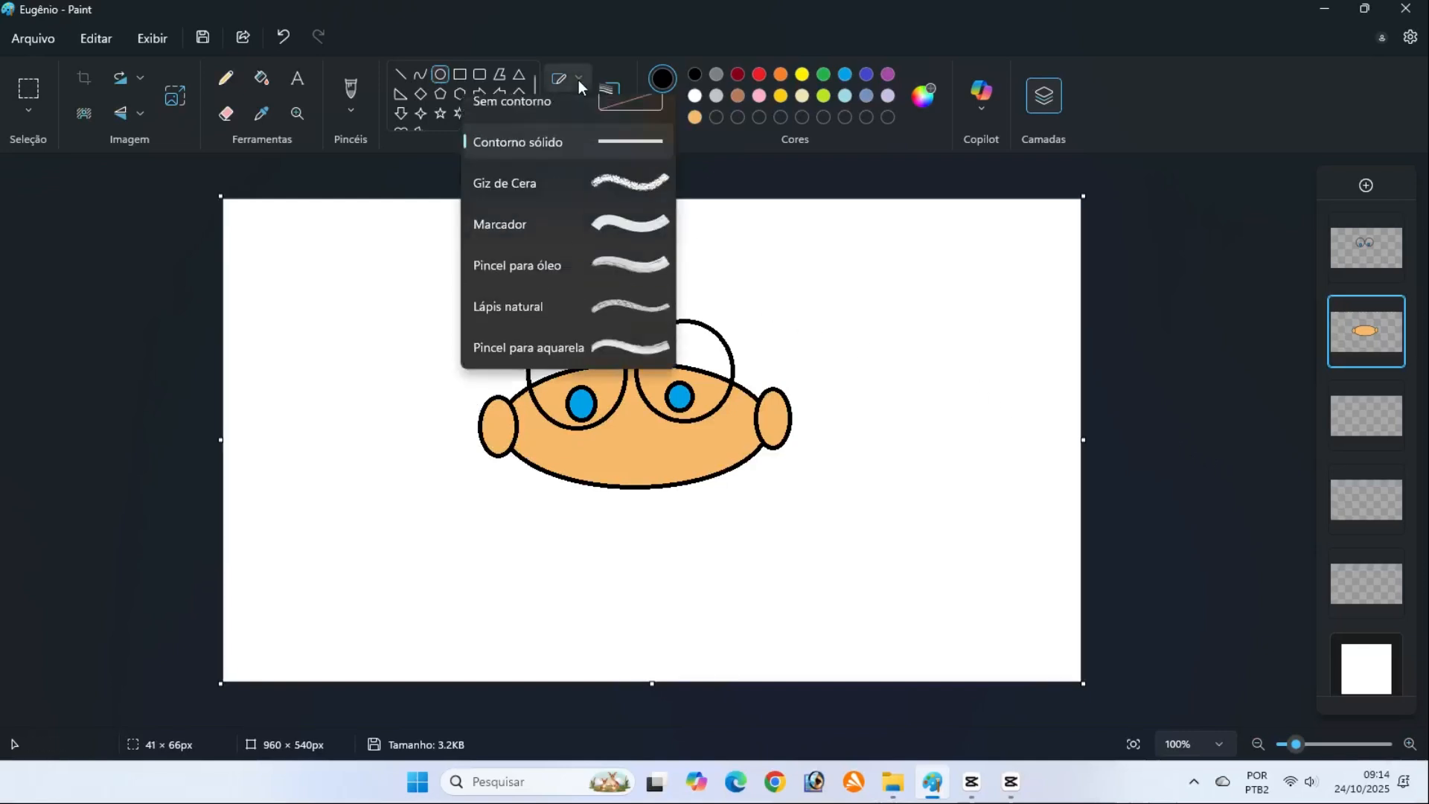
pyautogui.click(570, 118)
pyautogui.moveTo(503, 403)
pyautogui.mouseDown()
pyautogui.moveTo(539, 455)
pyautogui.moveTo(532, 445)
pyautogui.mouseUp()
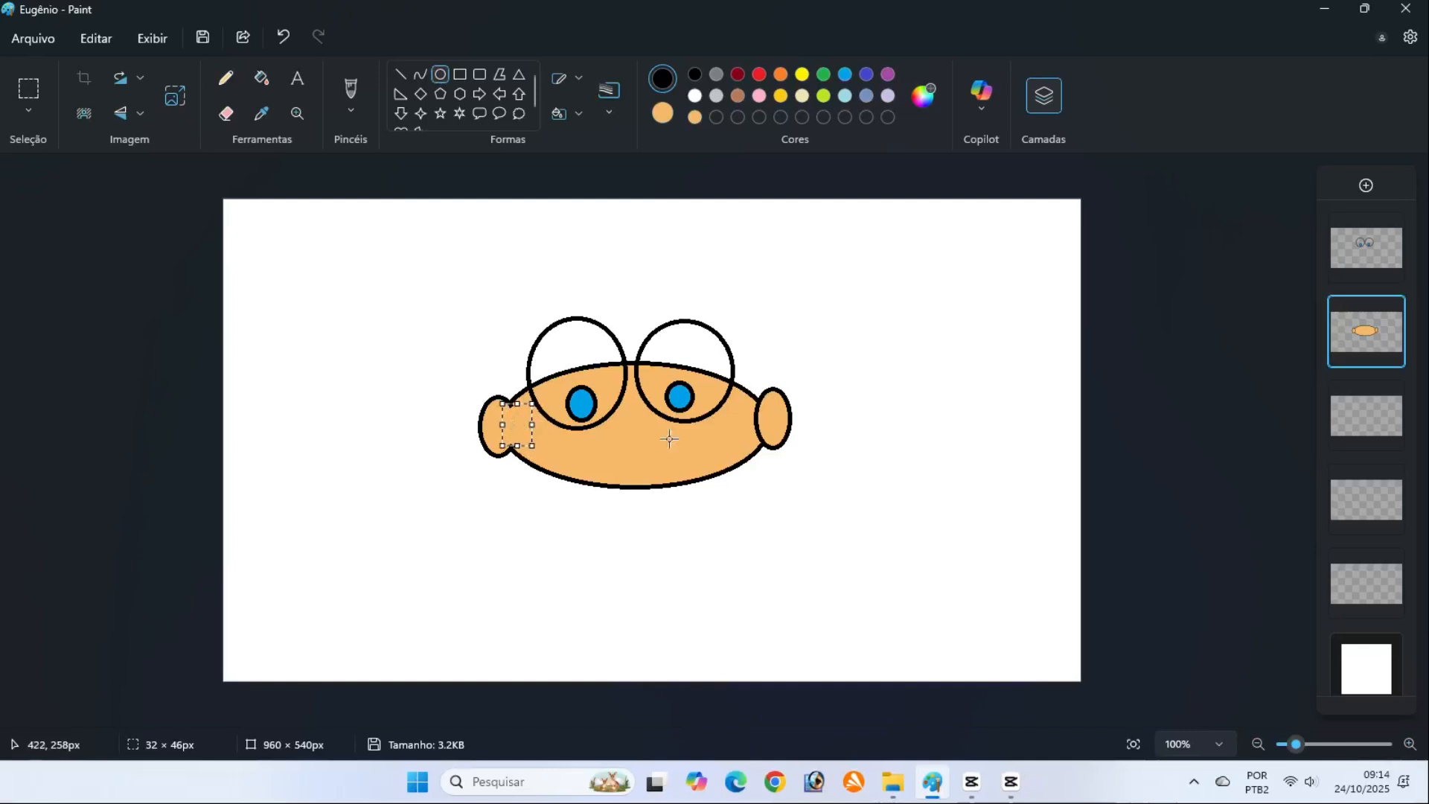
pyautogui.click(1130, 456)
pyautogui.moveTo(749, 400); pyautogui.dragTo(770, 441)
pyautogui.click(1139, 475)
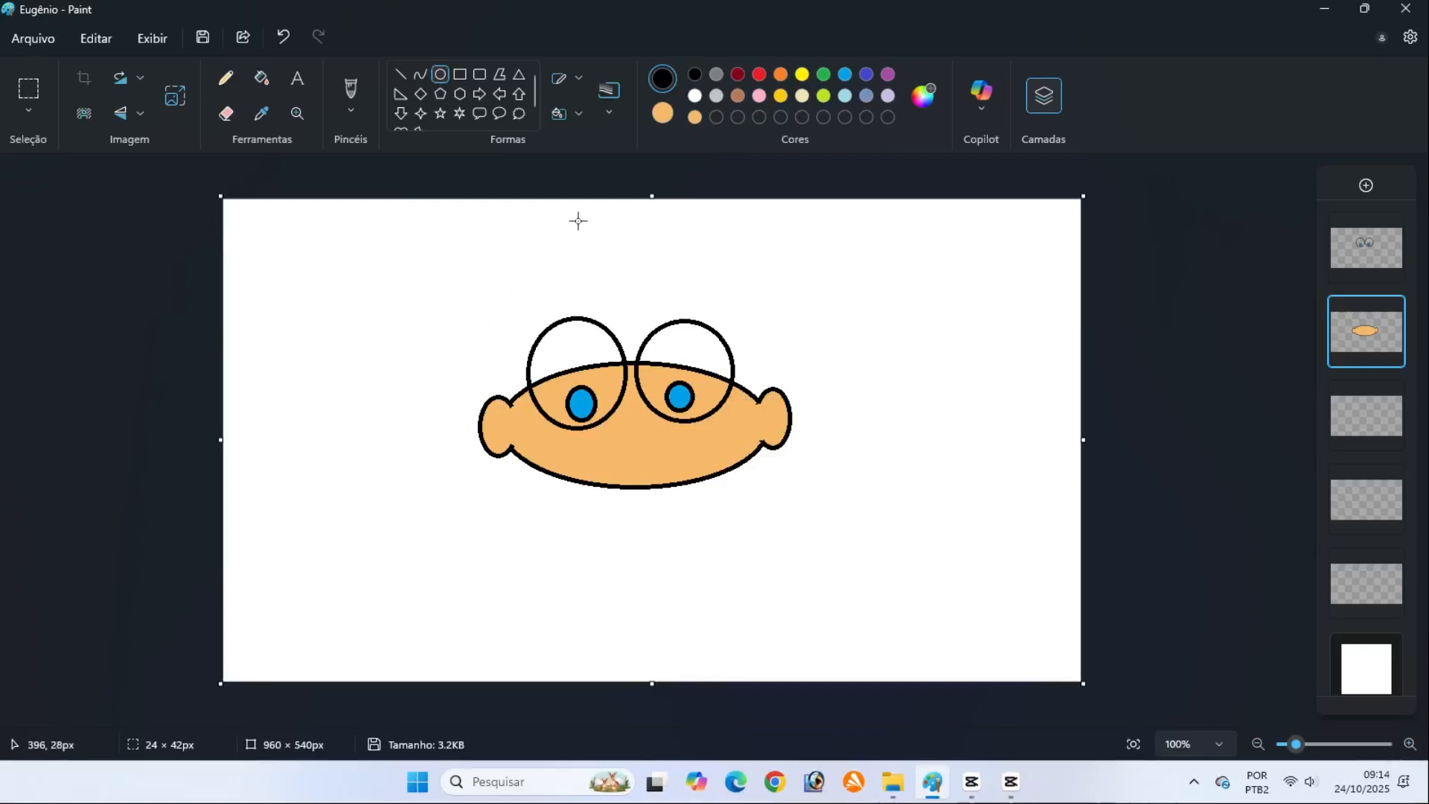
# Draw a wide orange ellipse with solid black outline, about 215 × 54 px, across the lower face for the mouth
pyautogui.click(576, 78)
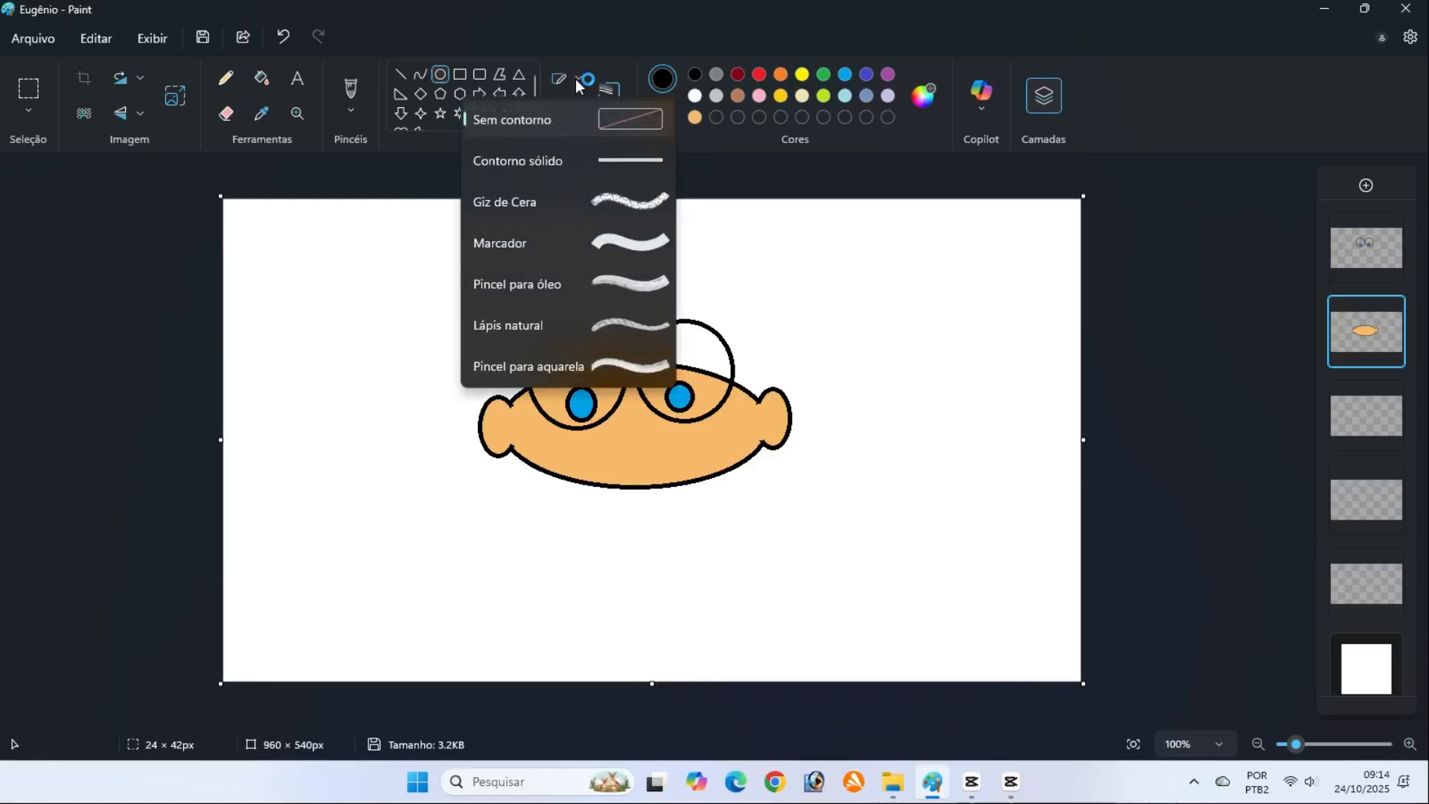
pyautogui.click(587, 159)
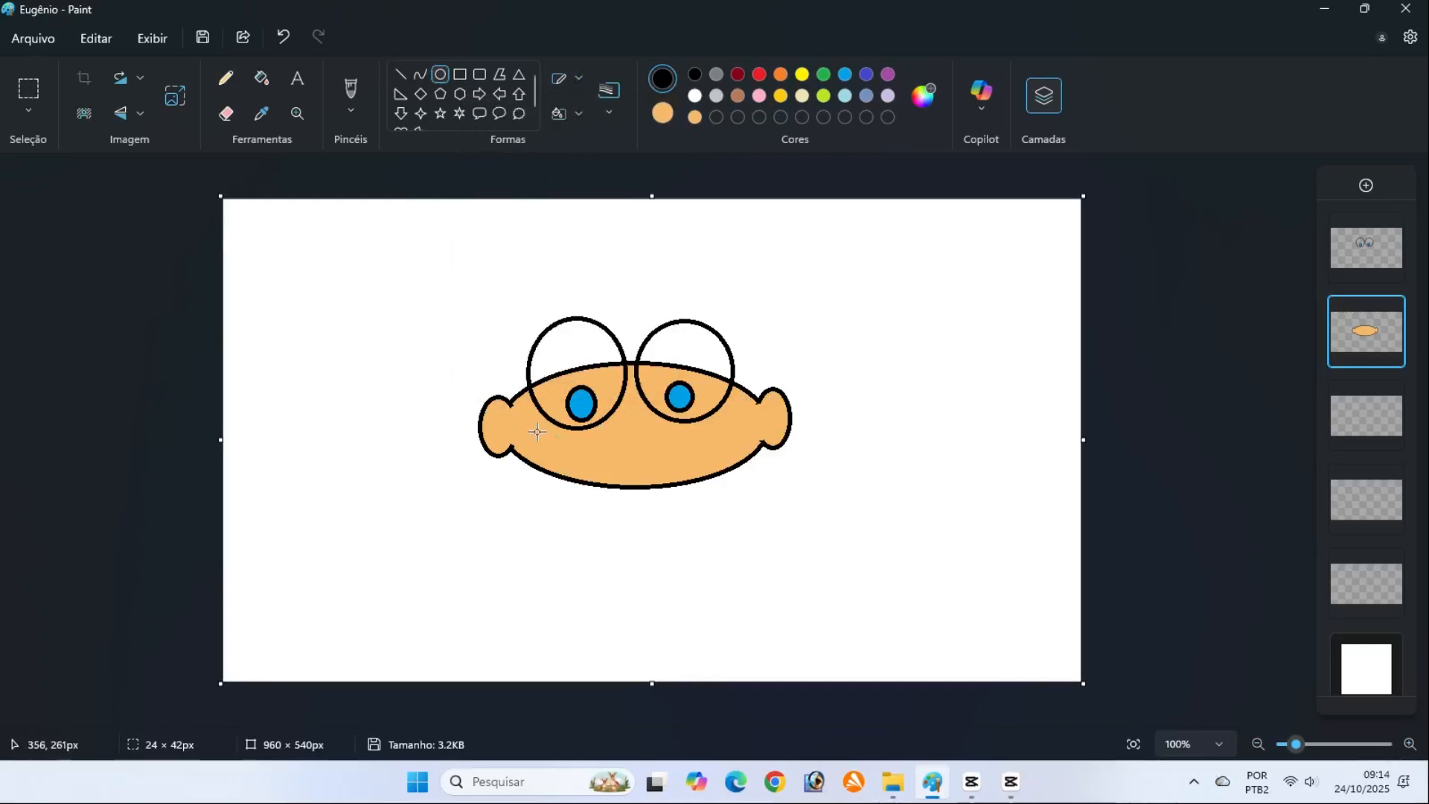
pyautogui.moveTo(533, 425); pyautogui.dragTo(727, 472)
pyautogui.moveTo(623, 447); pyautogui.dragTo(636, 445)
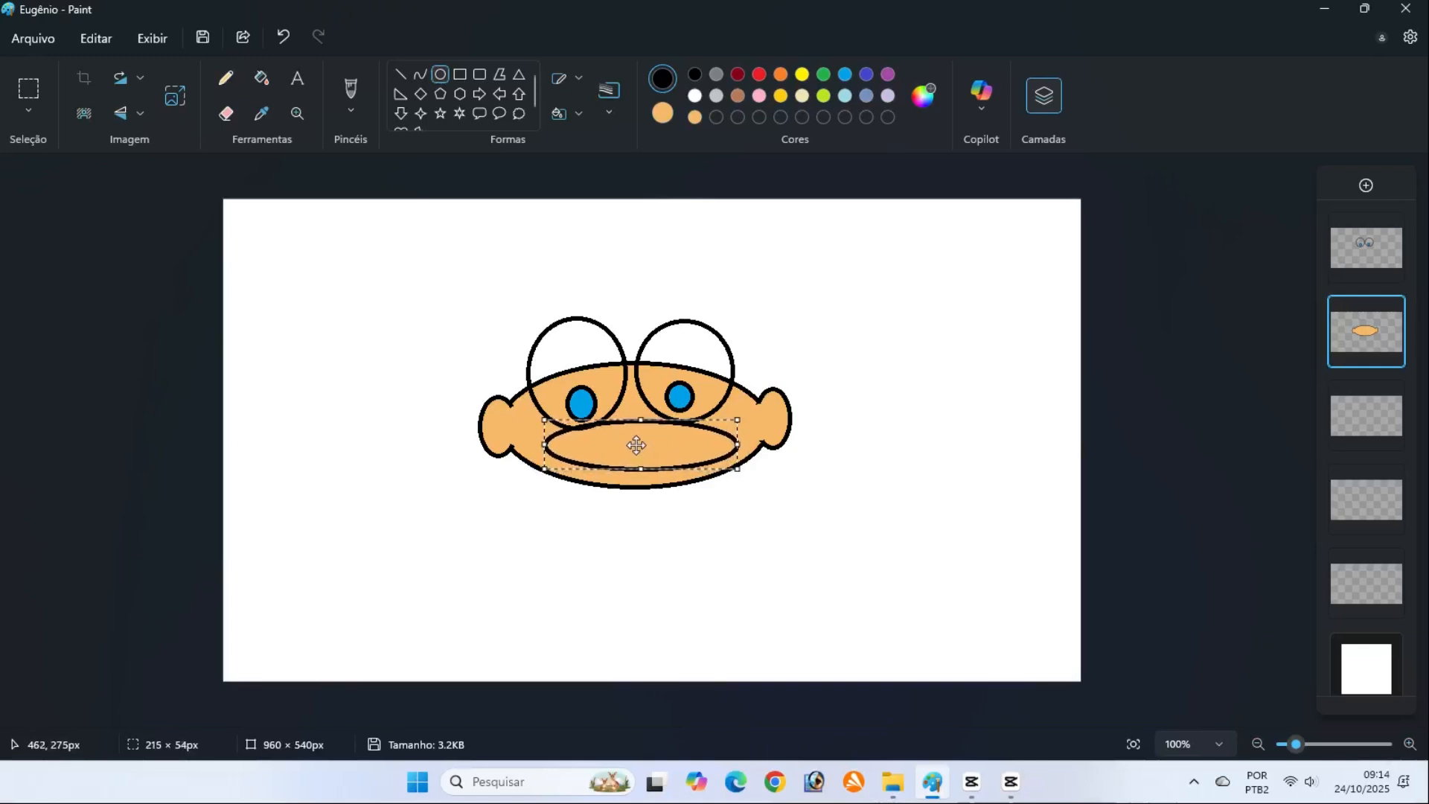
pyautogui.click(1157, 441)
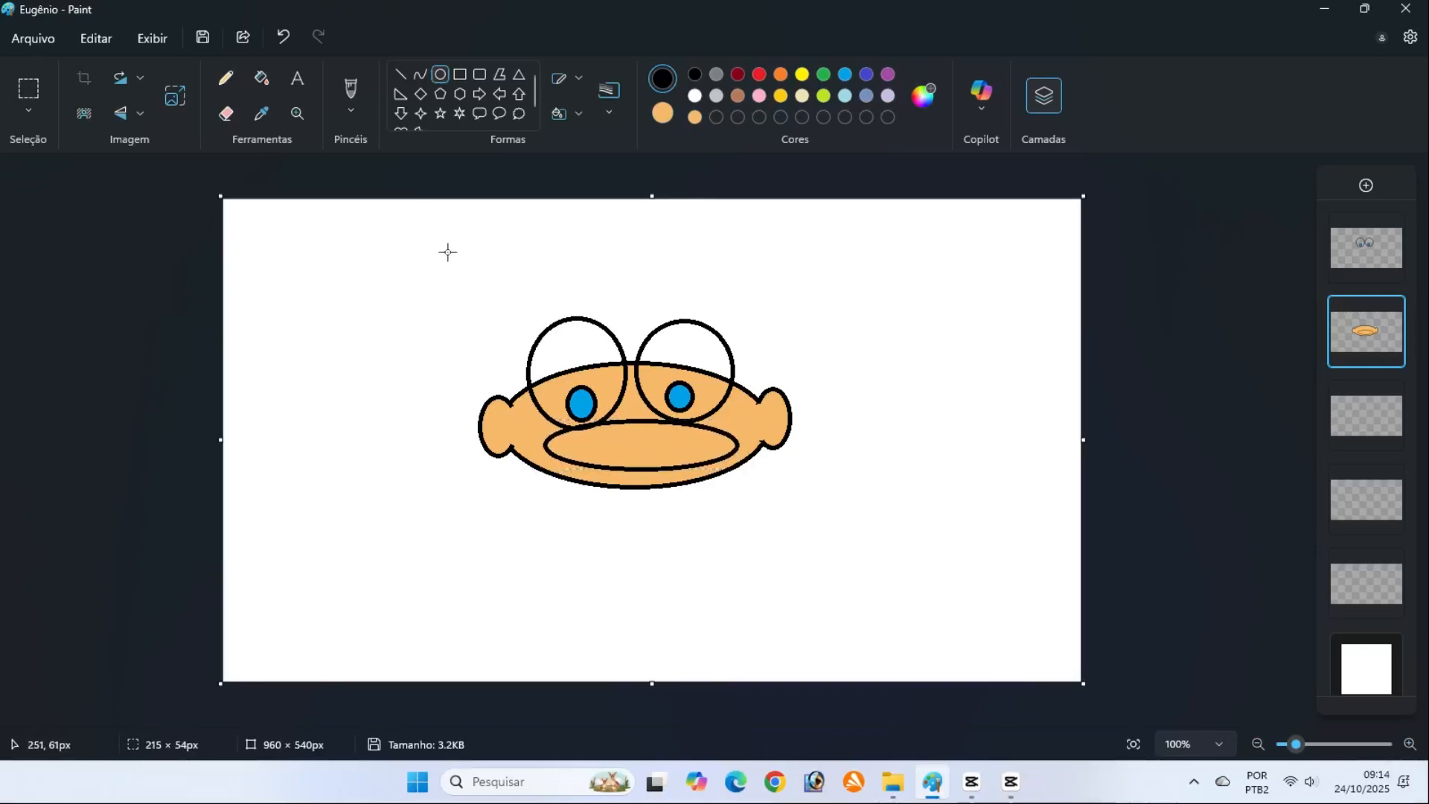
# Cover the upper part of the mouth ellipse with an outline-free orange ellipse about 247 × 53 px, leaving a smile curve
pyautogui.click(581, 76)
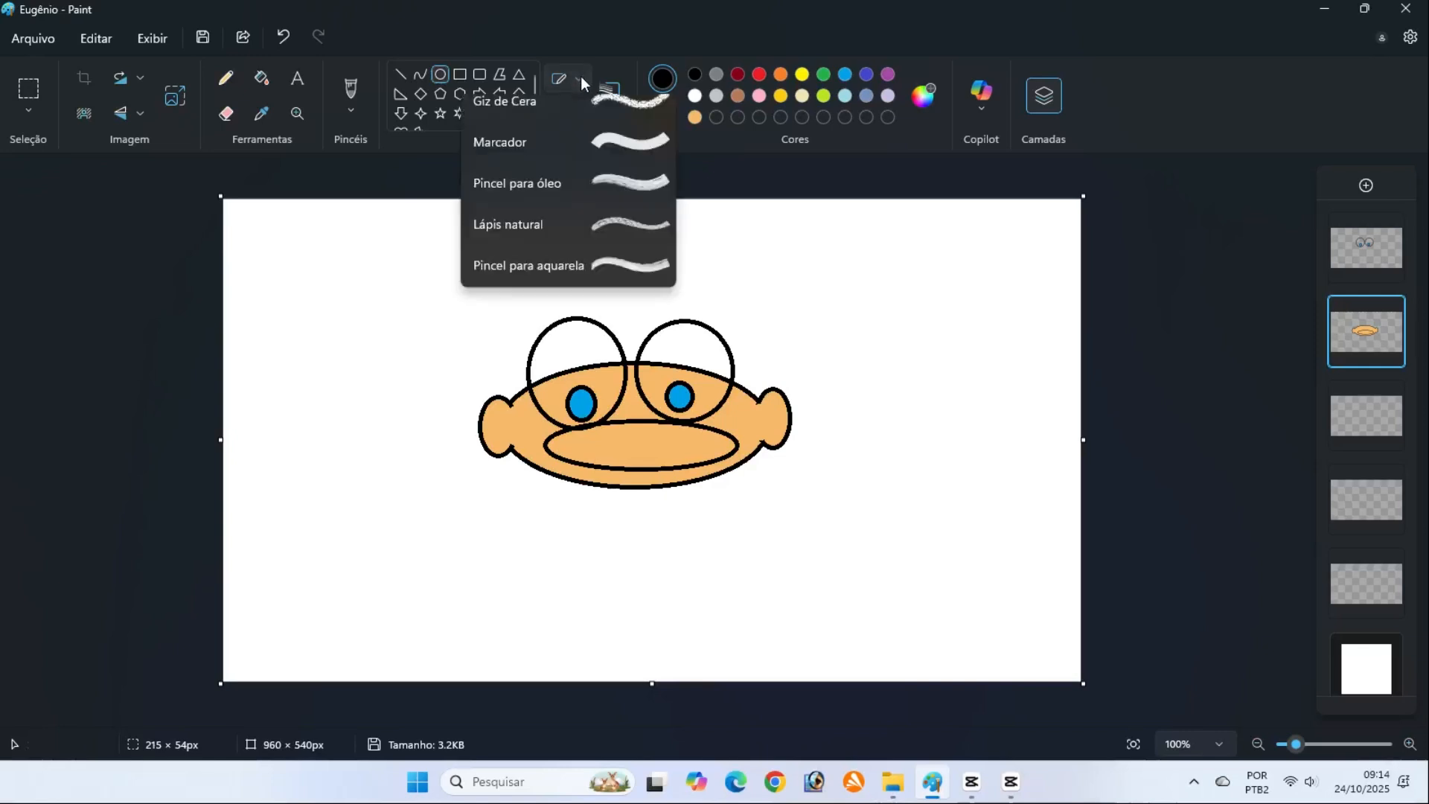
pyautogui.click(586, 116)
pyautogui.moveTo(528, 410); pyautogui.dragTo(749, 457)
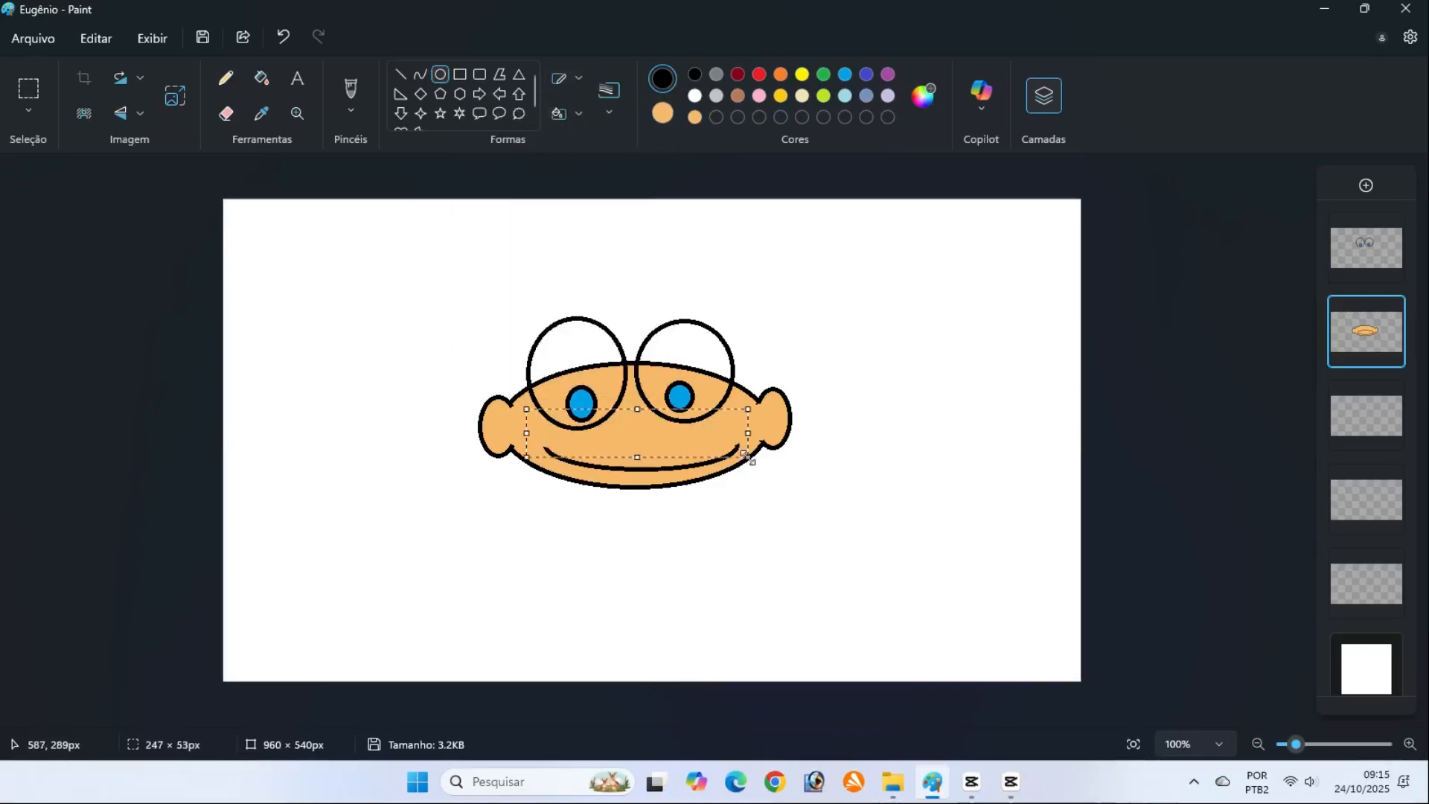
pyautogui.click(1133, 437)
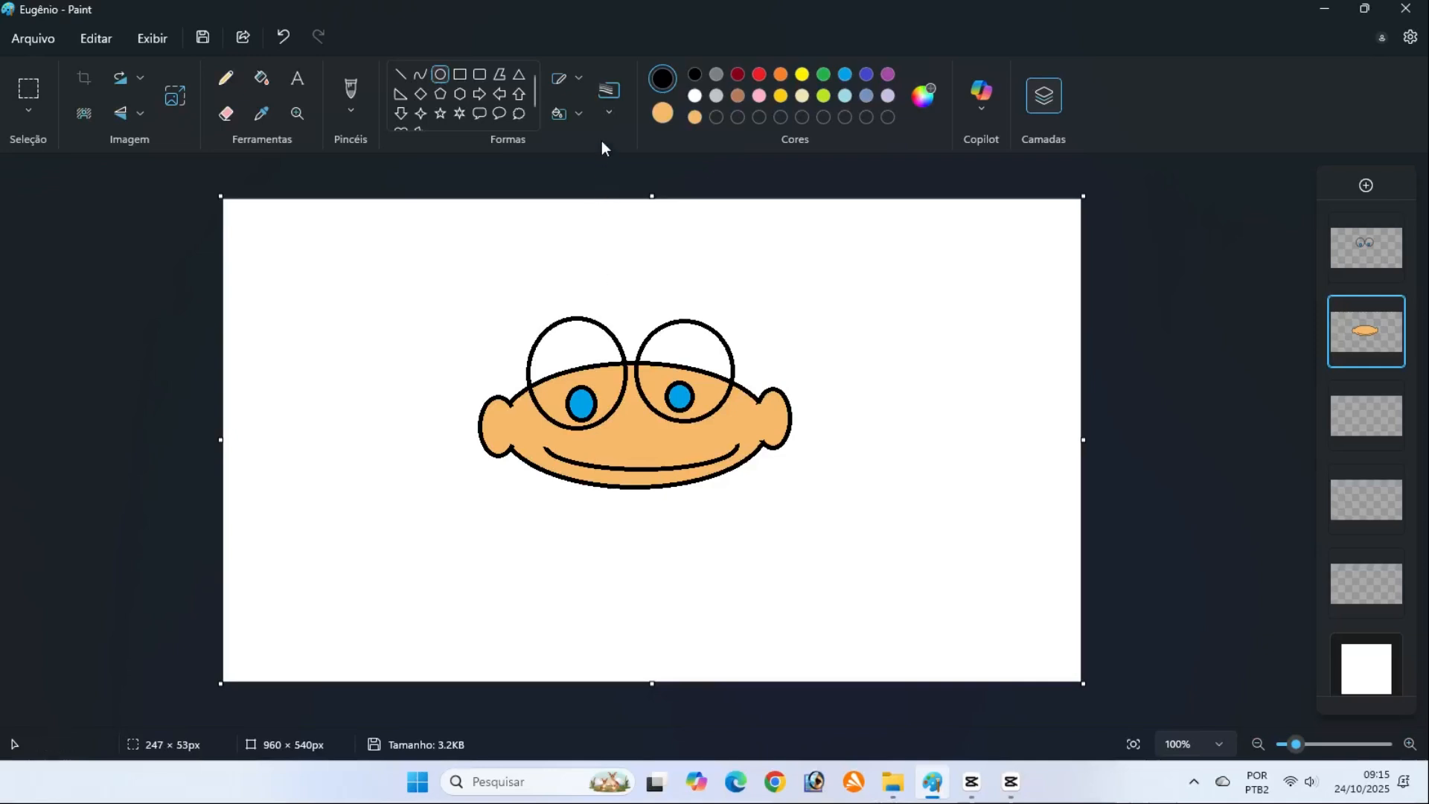
# Draw an orange oval nose with solid black outline, about 67 × 47 px, between the eyes and the smile
pyautogui.click(576, 79)
pyautogui.click(561, 154)
pyautogui.moveTo(621, 410); pyautogui.dragTo(647, 432)
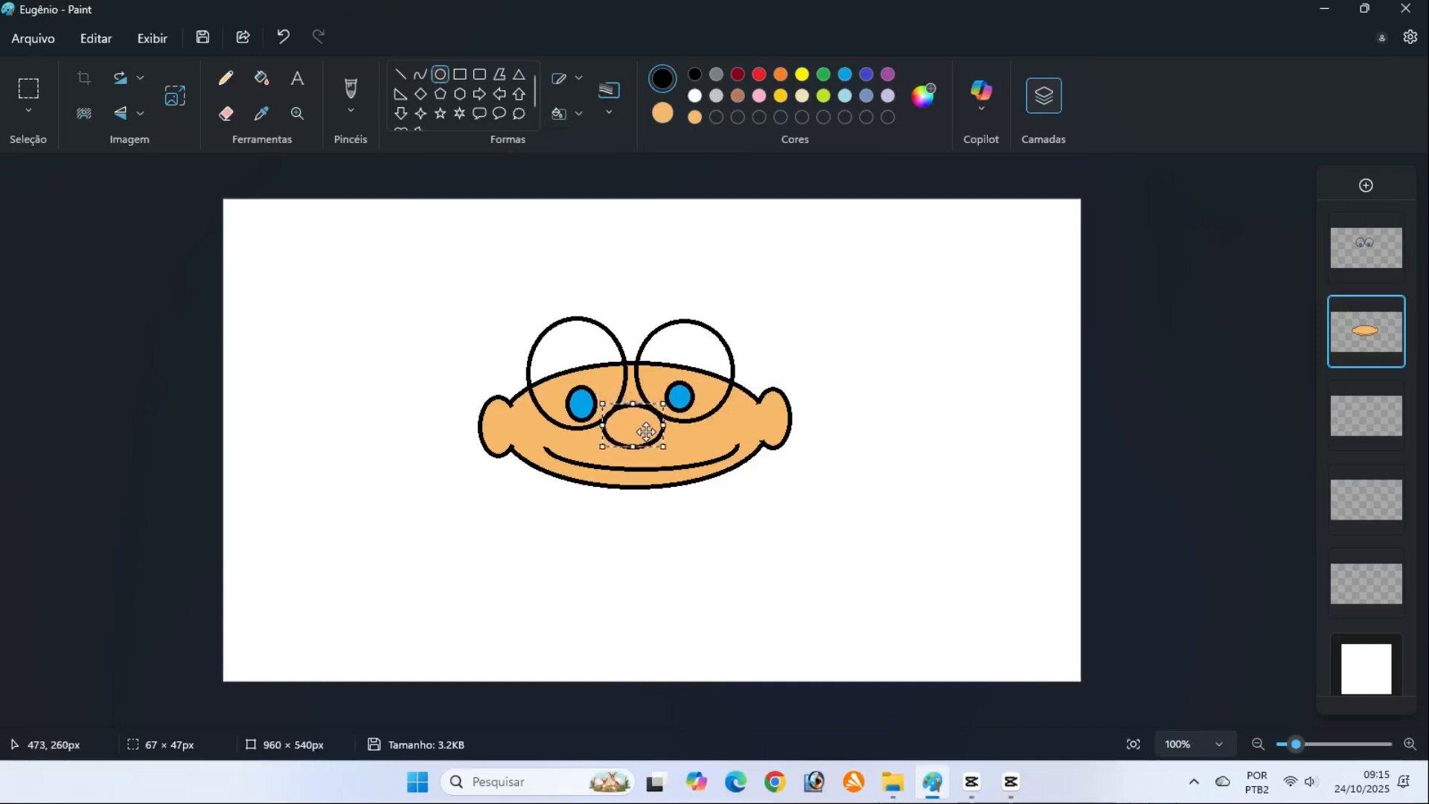
pyautogui.click(1134, 425)
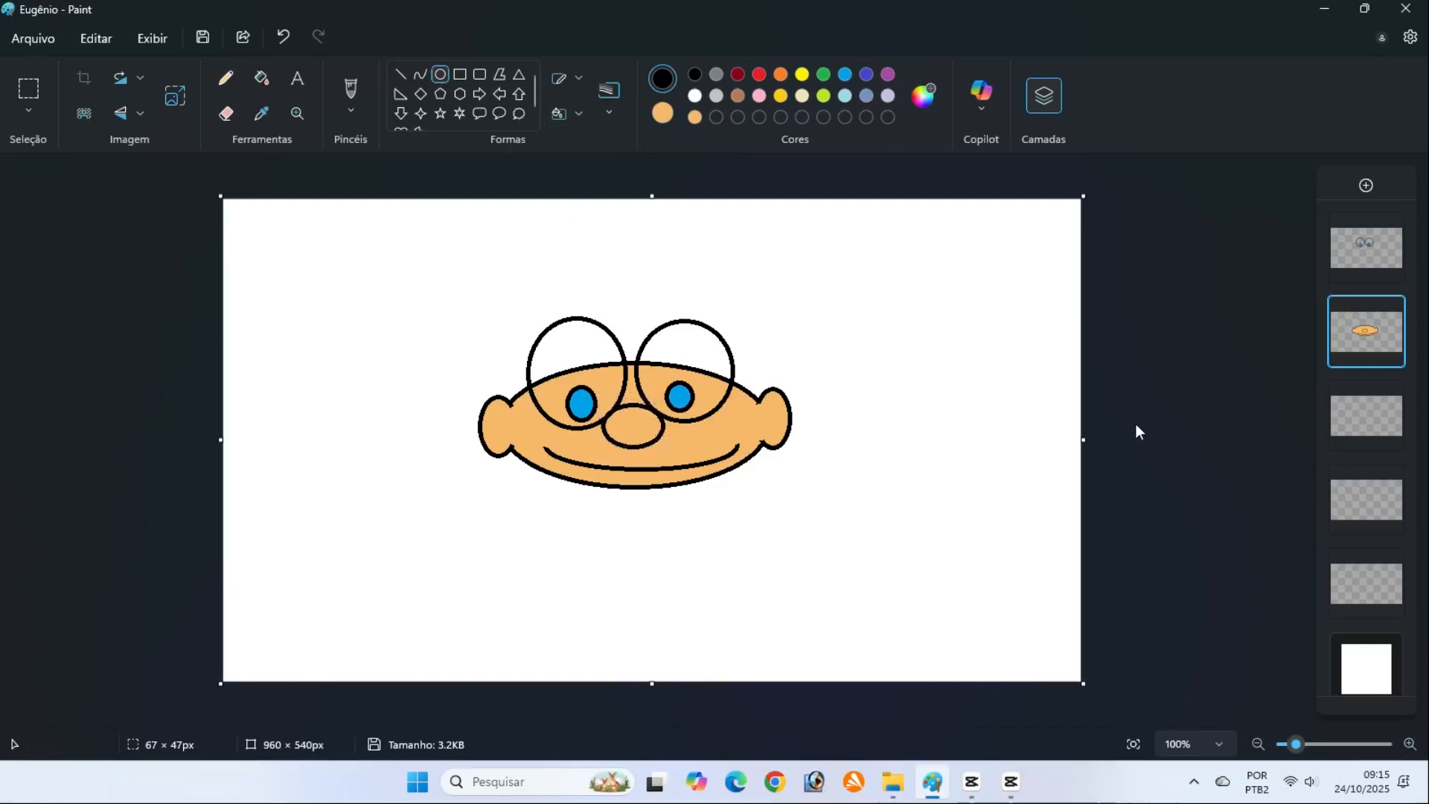
# On the third layer from the top, draw a white, black-outlined rectangle about 102 × 116 px for the body, tucked under the head
pyautogui.click(1359, 422)
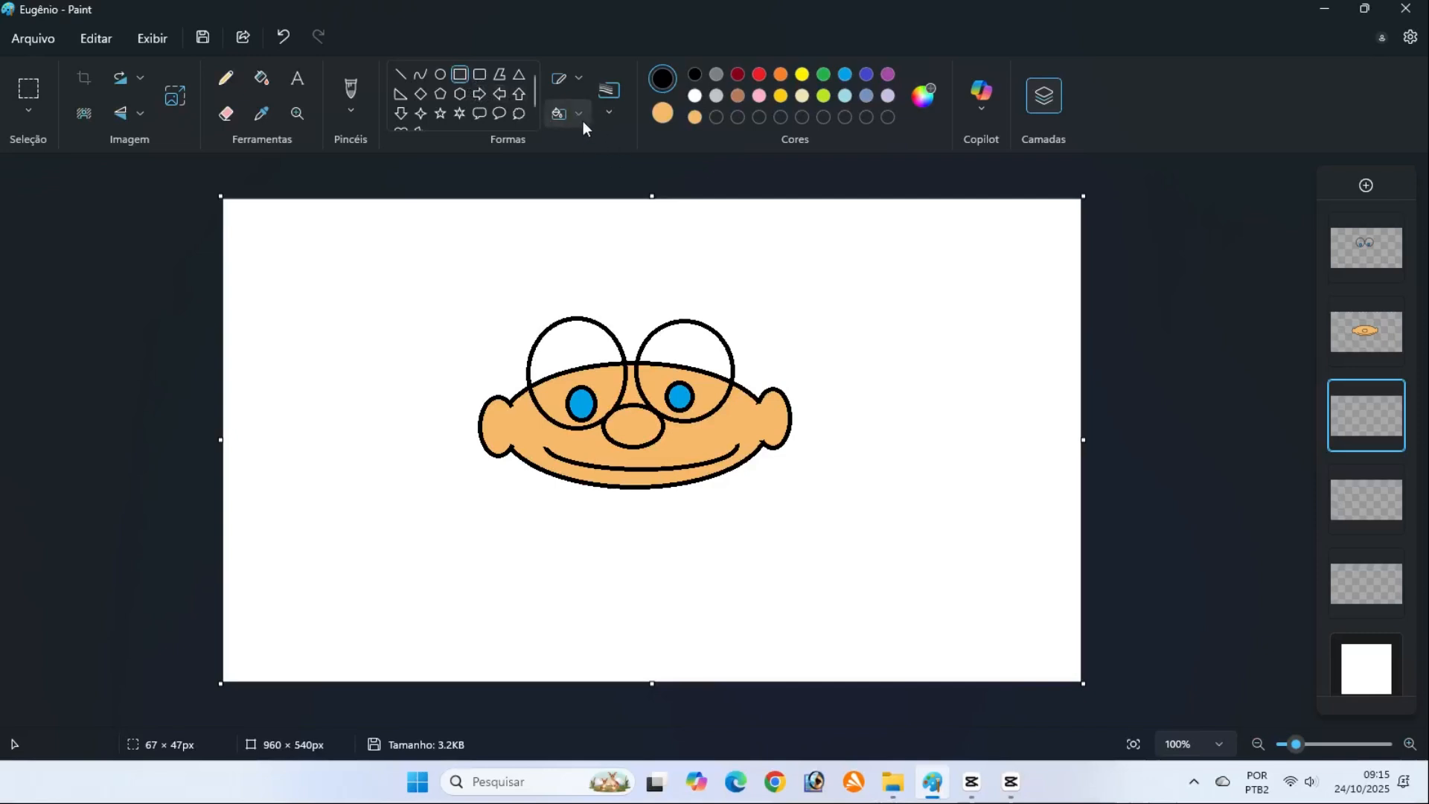
pyautogui.click(663, 114)
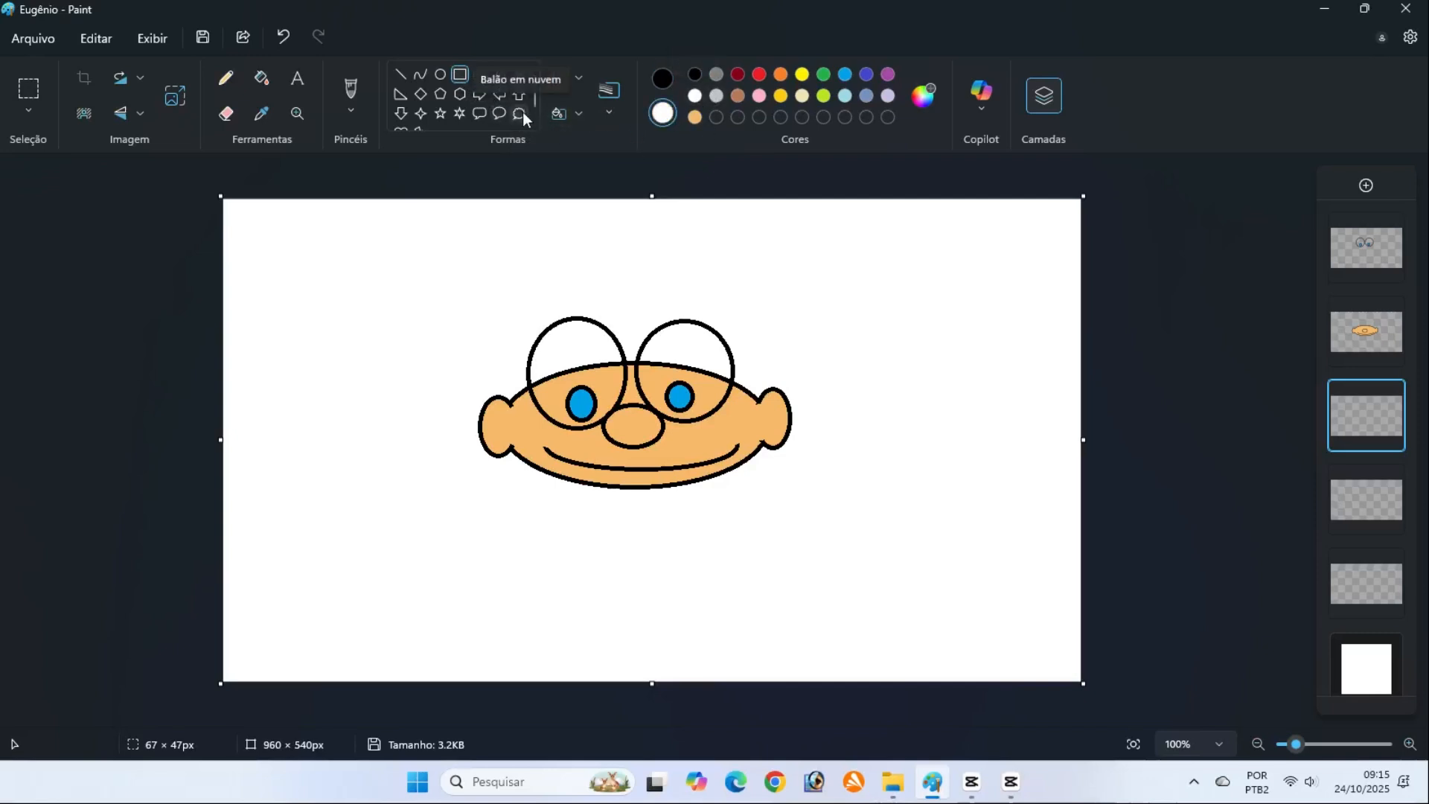
pyautogui.click(661, 78)
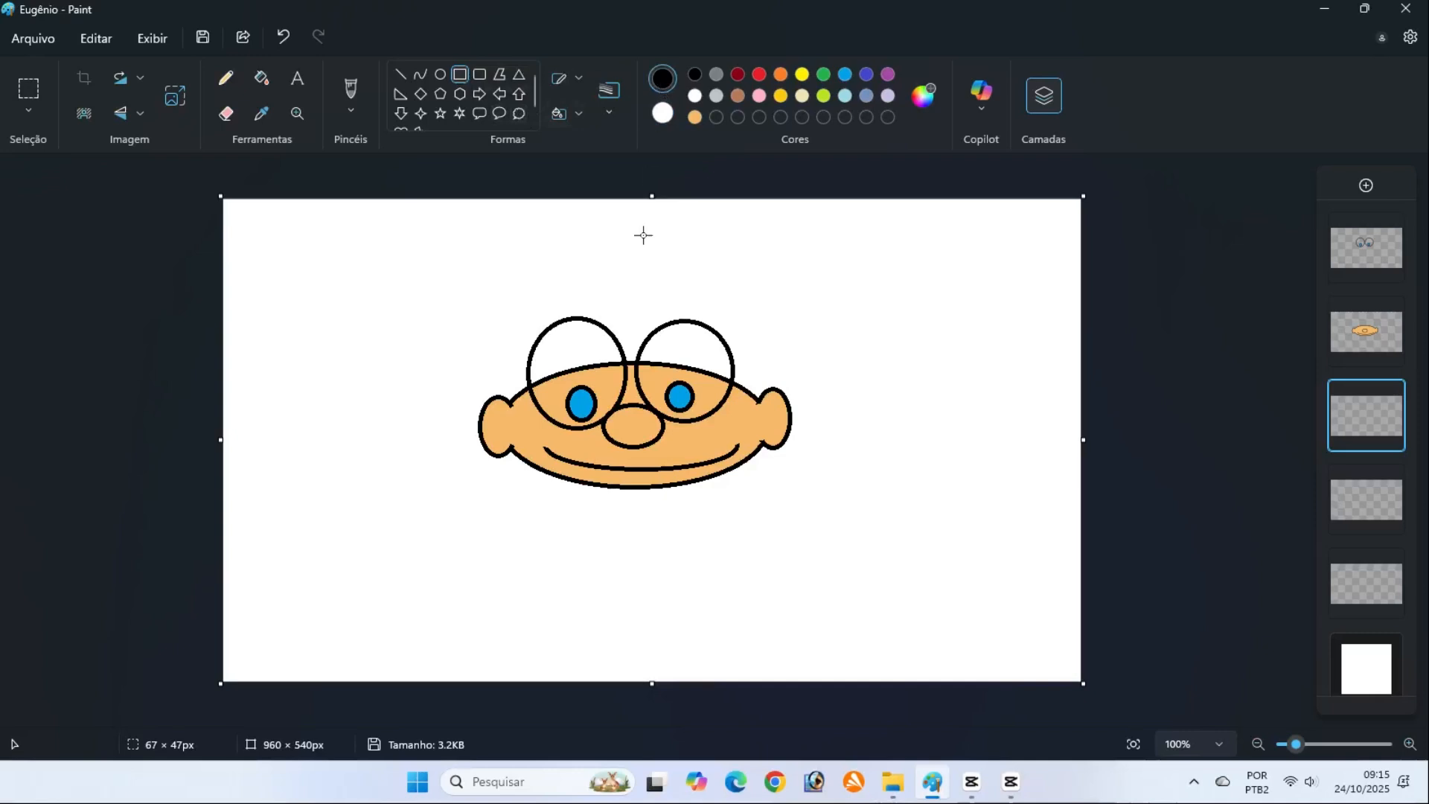
pyautogui.moveTo(590, 484); pyautogui.dragTo(684, 583)
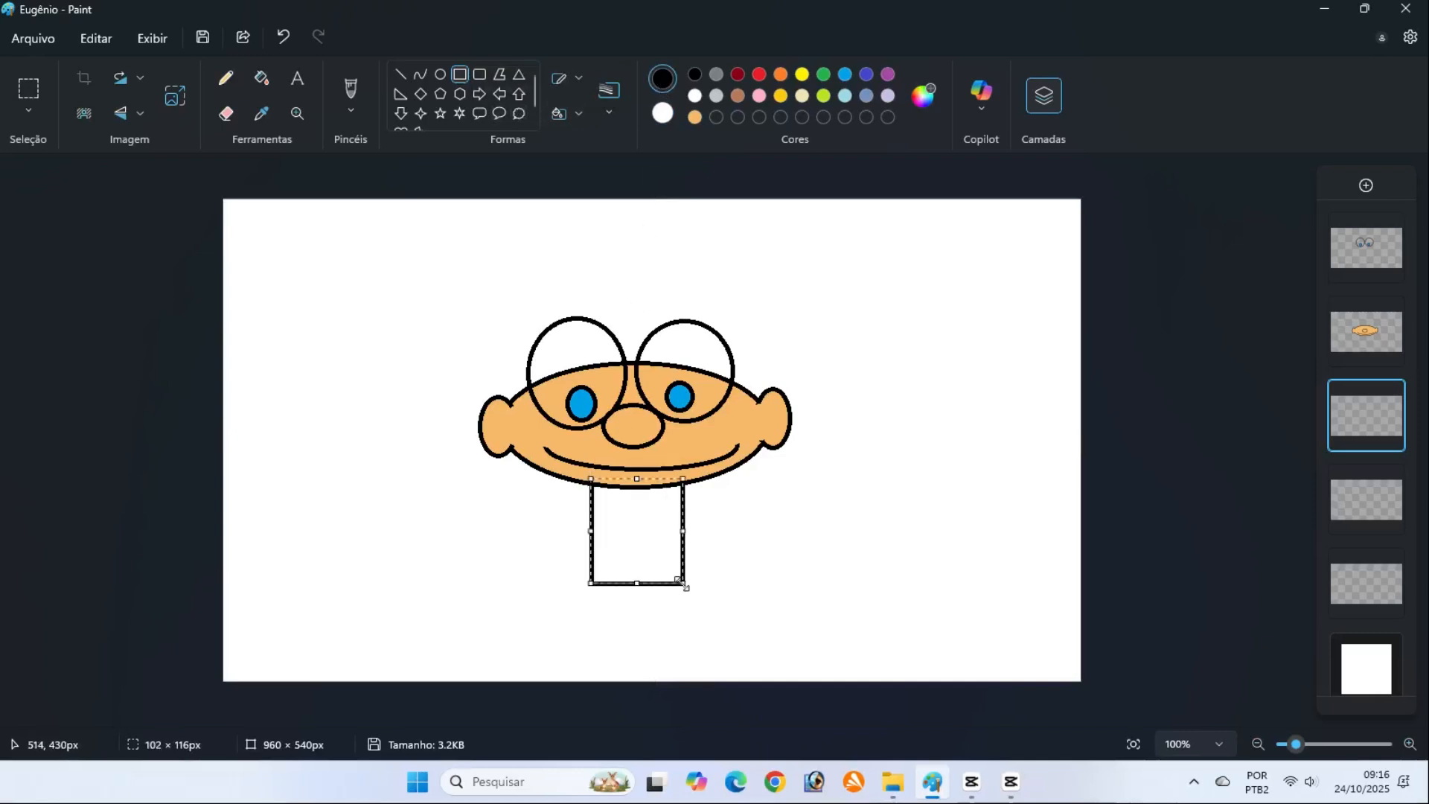
pyautogui.moveTo(644, 531); pyautogui.dragTo(638, 516)
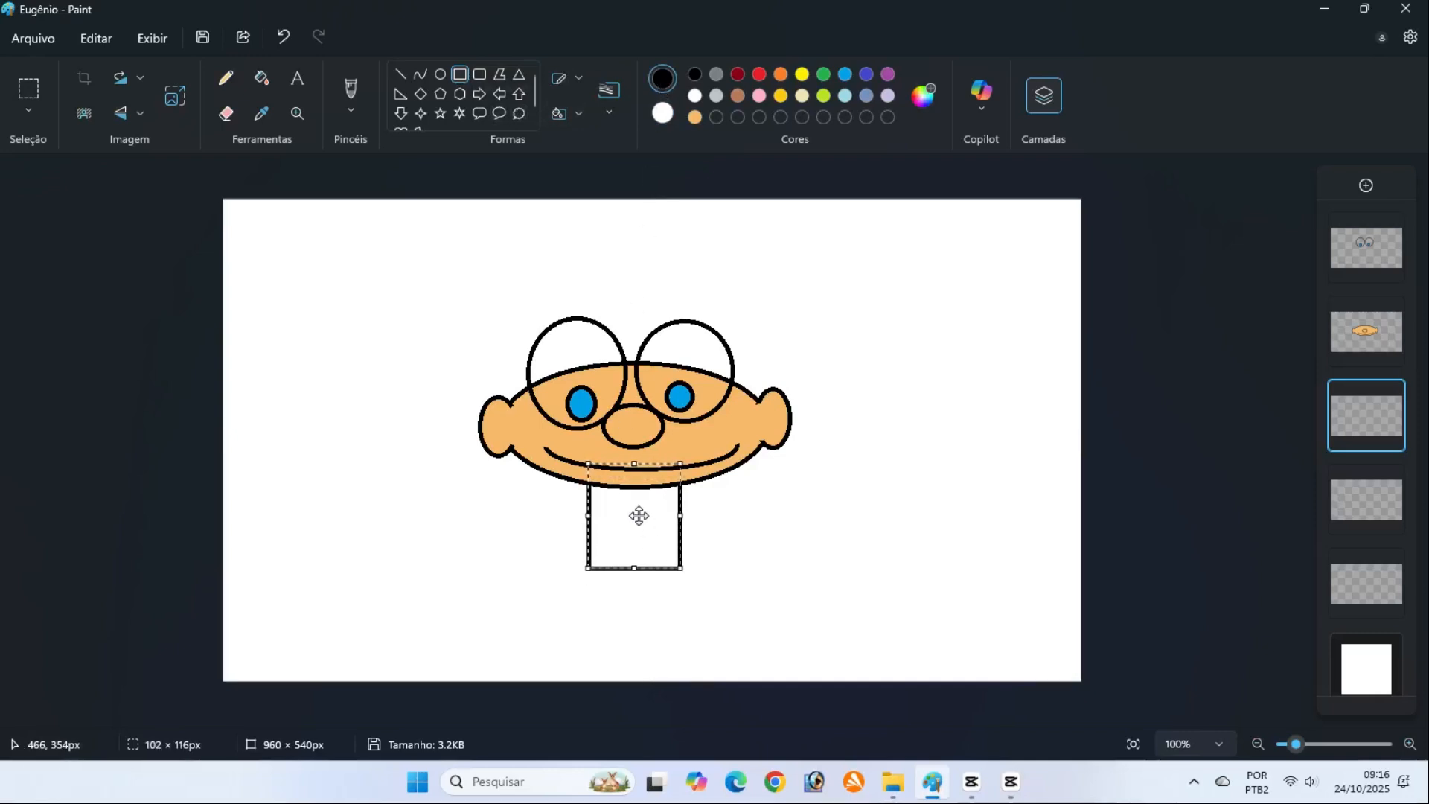
pyautogui.click(1129, 525)
# Add a vertical strip about 16 × 89 px down the coat's middle and a pocket rectangle about 20 × 29 px beside it
pyautogui.moveTo(624, 487); pyautogui.dragTo(638, 569)
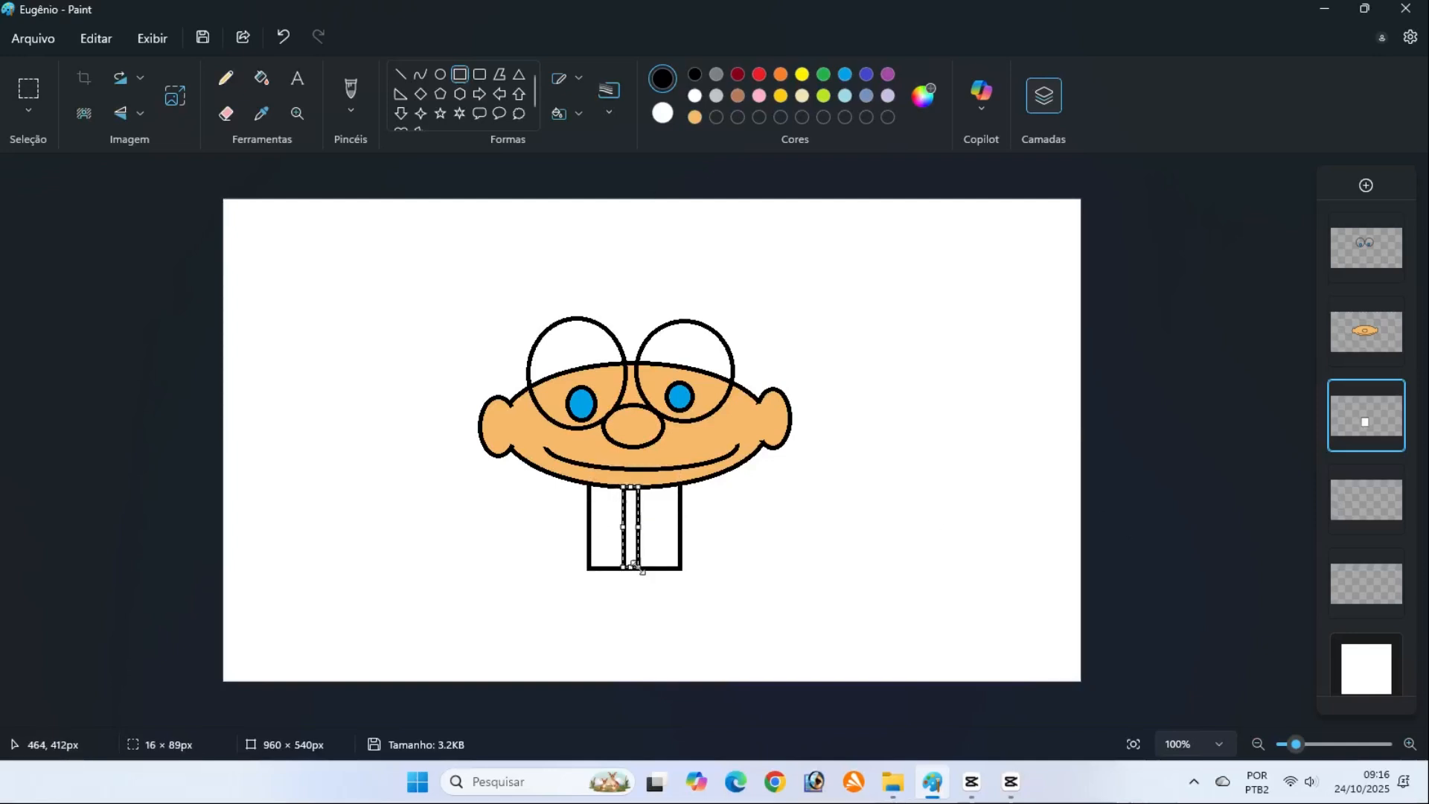
pyautogui.click(1155, 526)
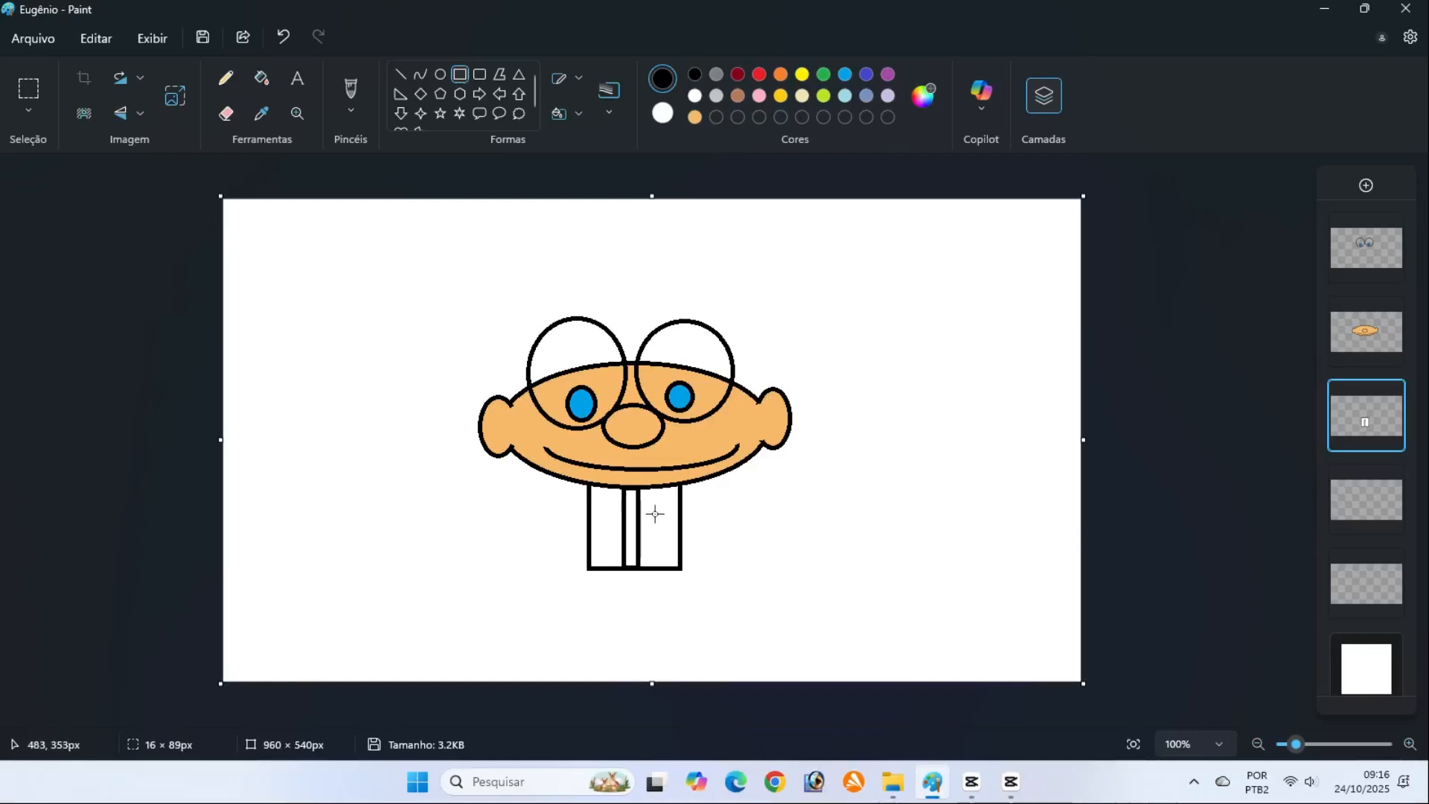
pyautogui.moveTo(648, 499); pyautogui.dragTo(669, 526)
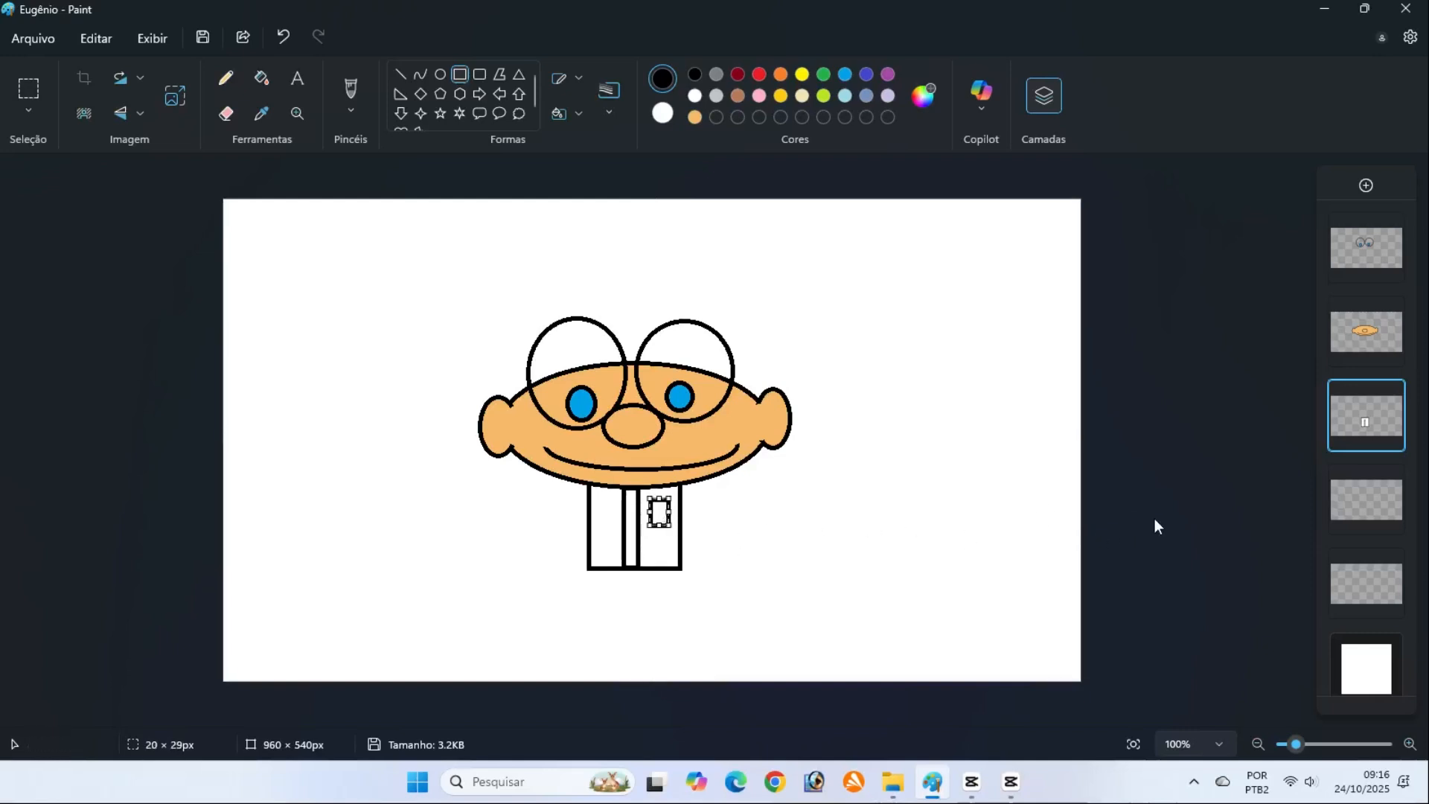
pyautogui.click(1154, 517)
# On the fourth layer, place an indigo, black-outlined triangle about 162 × 67 px behind the coat's lower edge and split it with a vertical line
pyautogui.click(1364, 505)
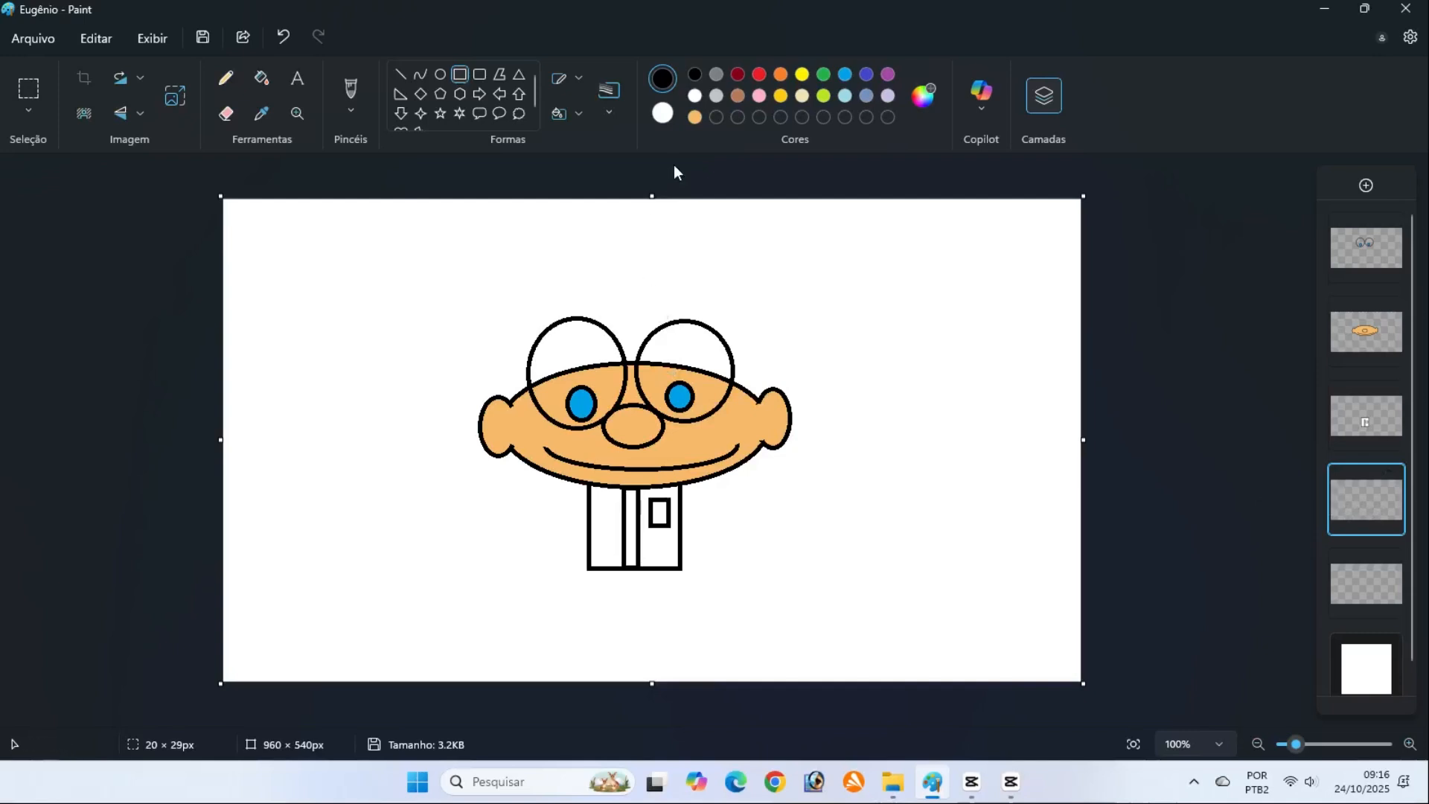
pyautogui.click(662, 114)
pyautogui.click(866, 74)
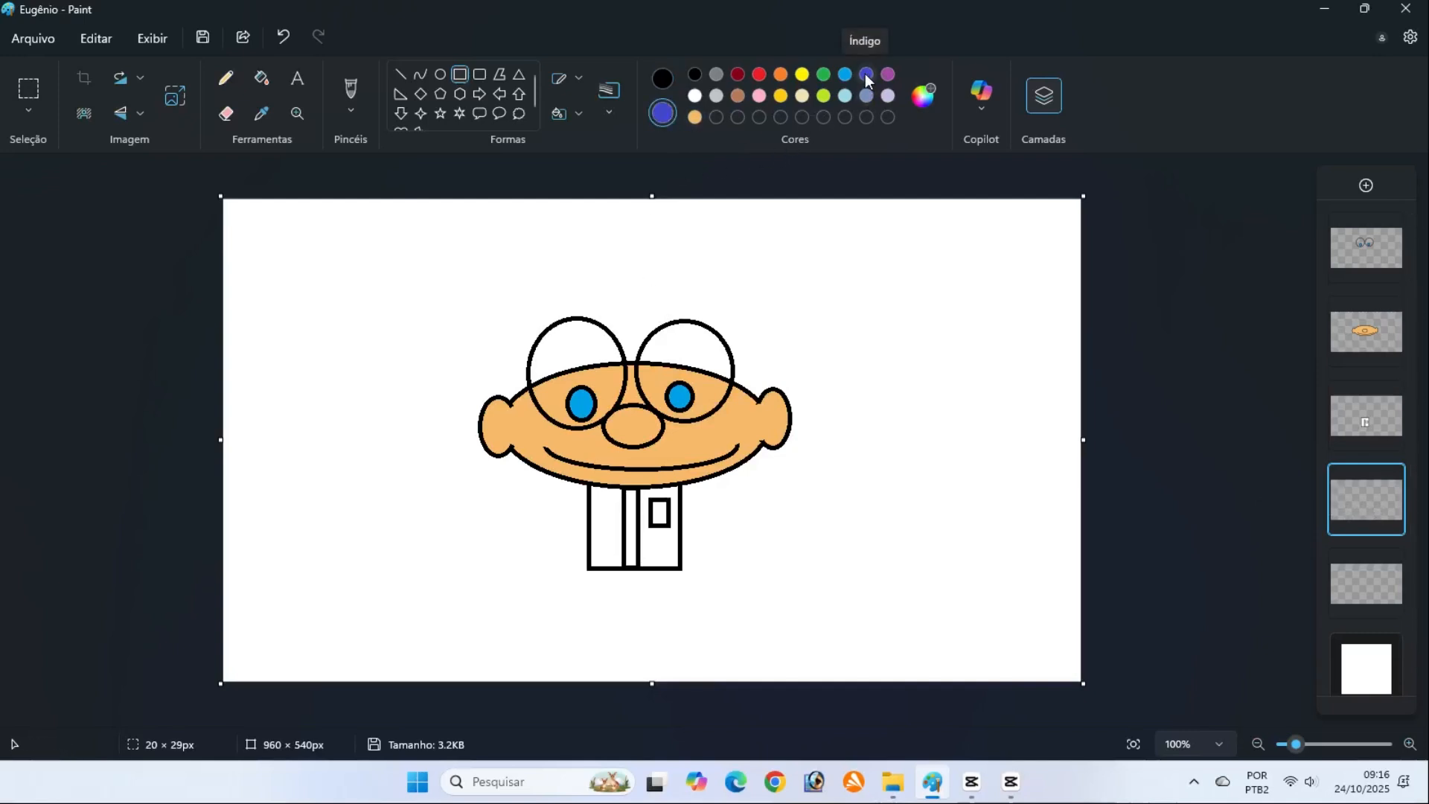
pyautogui.click(519, 74)
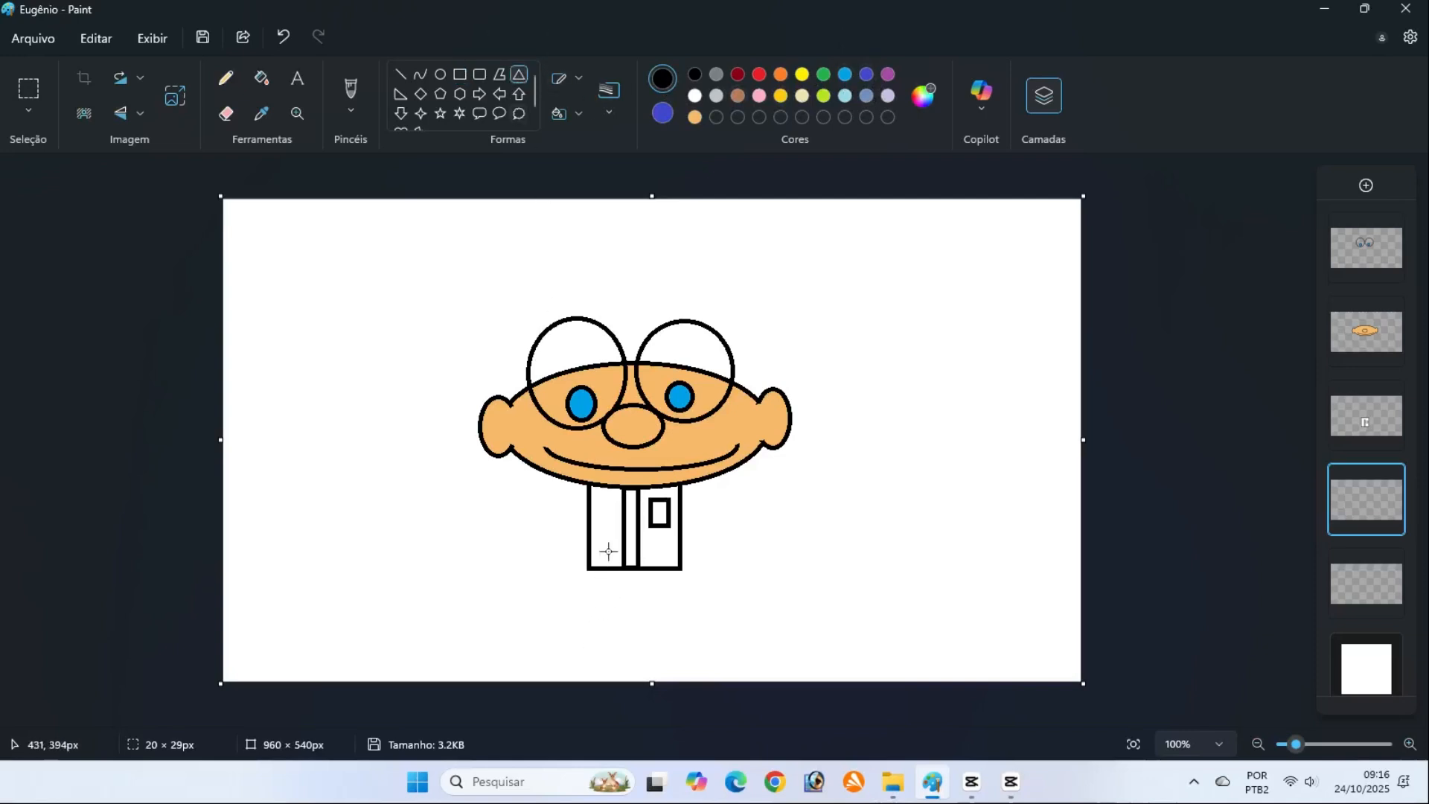
pyautogui.moveTo(608, 551)
pyautogui.mouseDown()
pyautogui.moveTo(637, 606)
pyautogui.moveTo(755, 631)
pyautogui.moveTo(752, 615)
pyautogui.mouseUp()
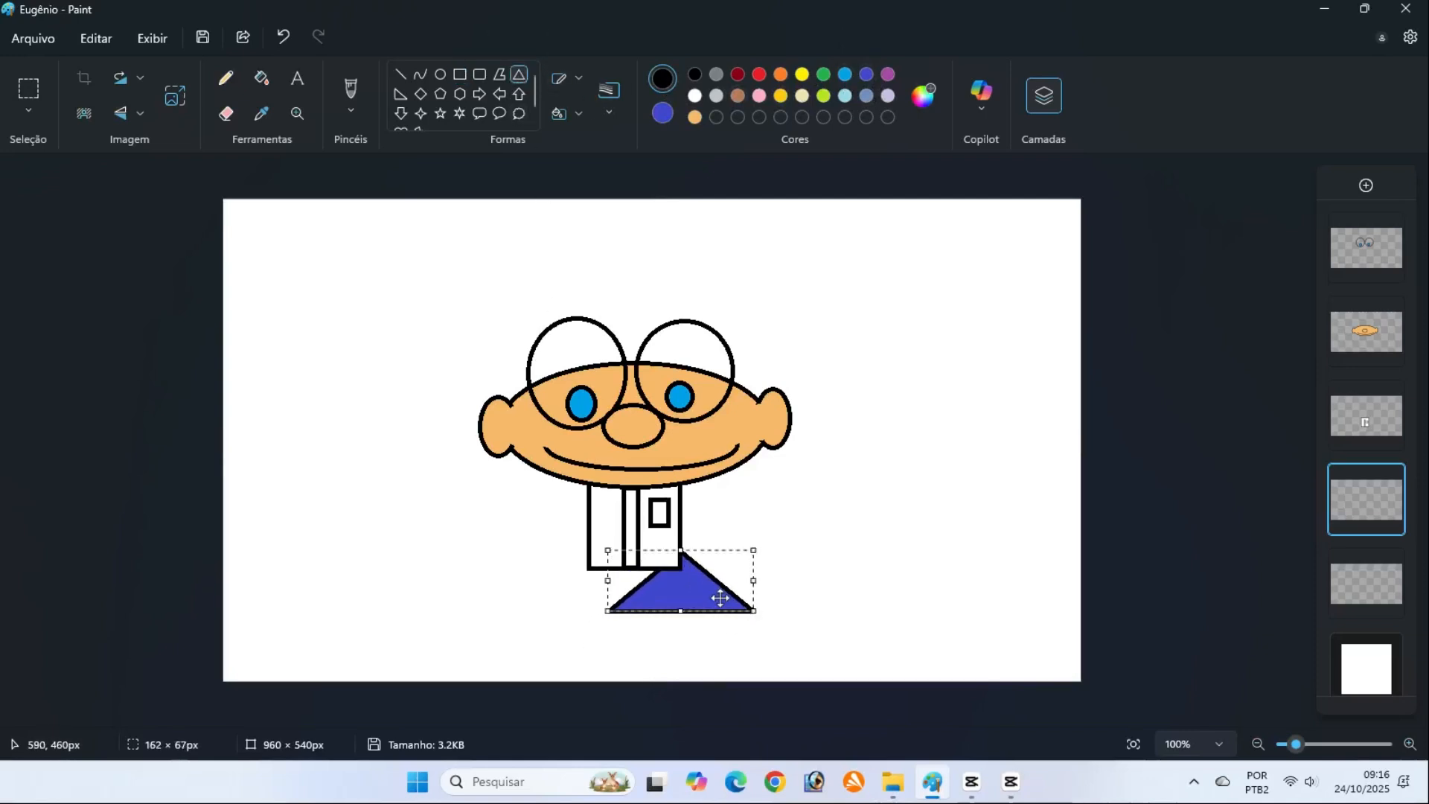
pyautogui.moveTo(670, 590); pyautogui.dragTo(622, 582)
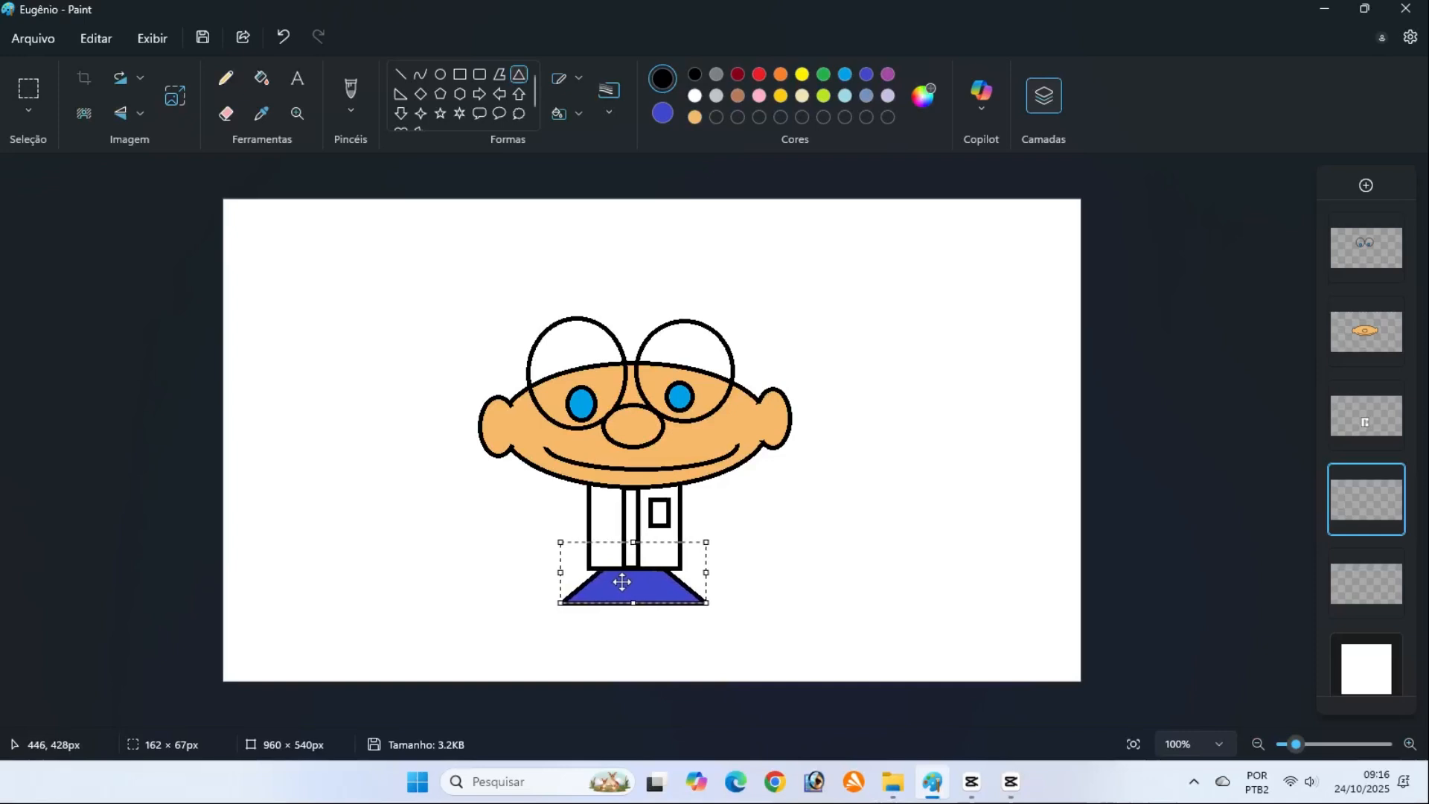
pyautogui.click(1179, 558)
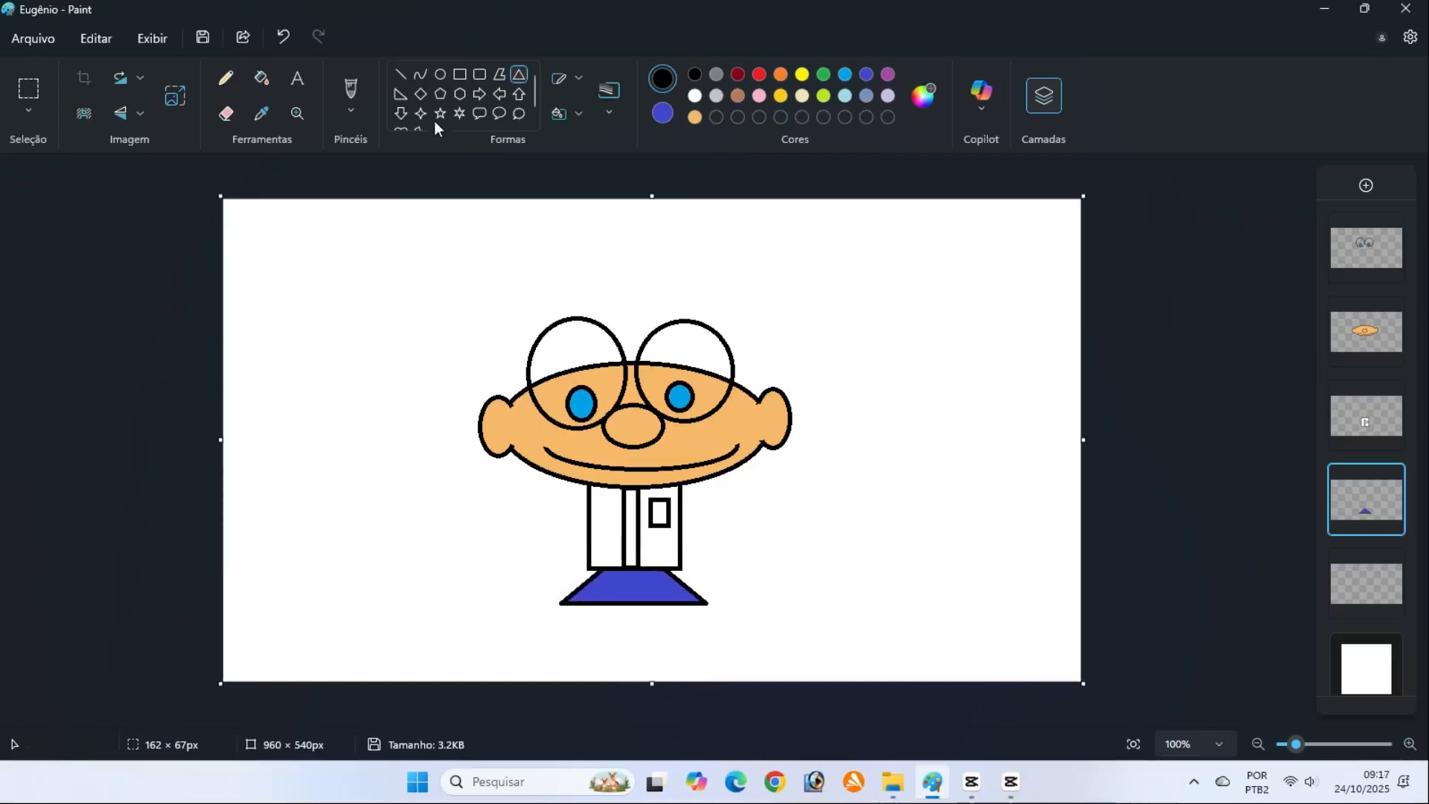
pyautogui.click(404, 74)
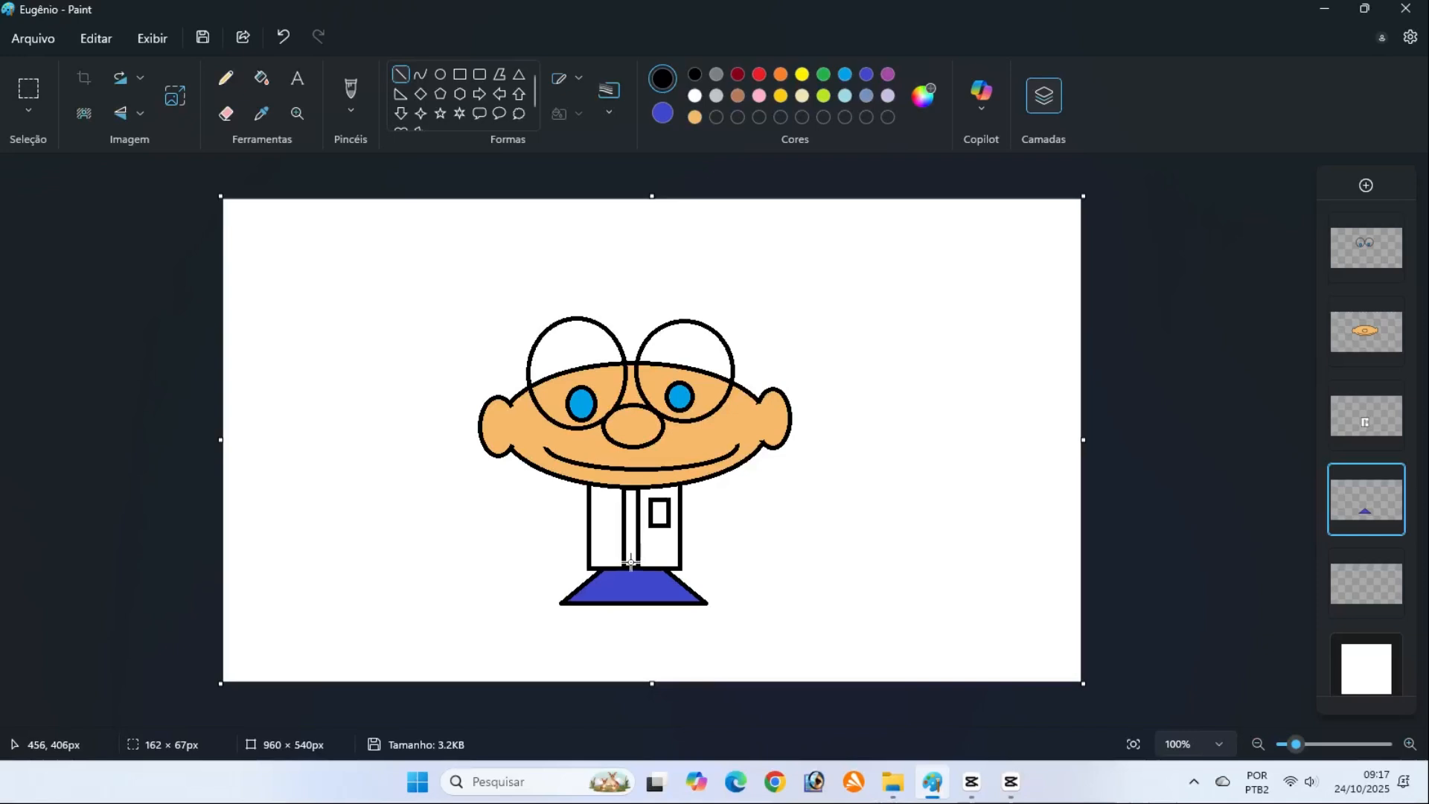
pyautogui.moveTo(631, 563); pyautogui.dragTo(632, 602)
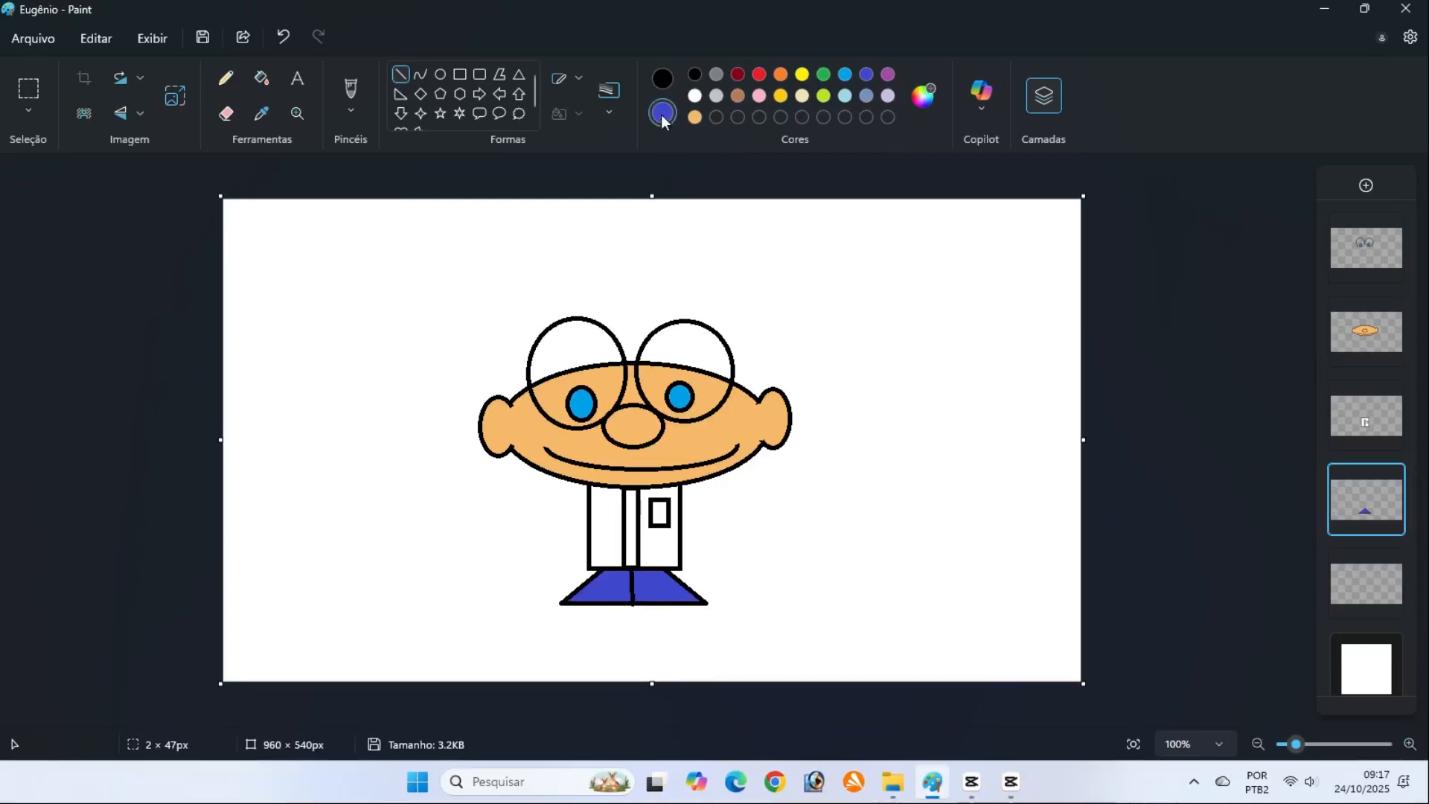
# Draw an orange, black-outlined ellipse behind the coat for the arms and narrow it from both sides to about 164 × 86 px
pyautogui.click(696, 117)
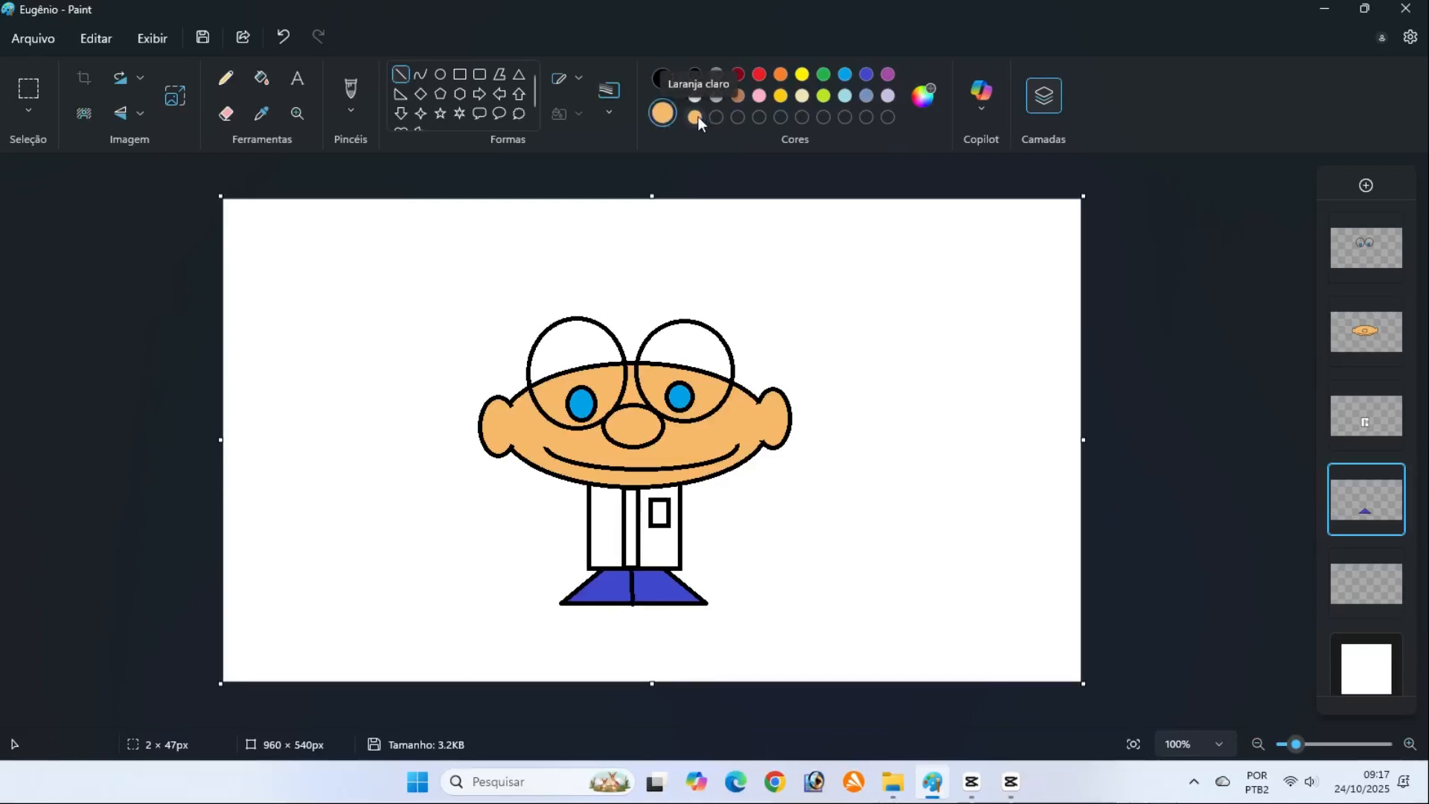
pyautogui.click(439, 74)
pyautogui.click(575, 79)
pyautogui.click(575, 79)
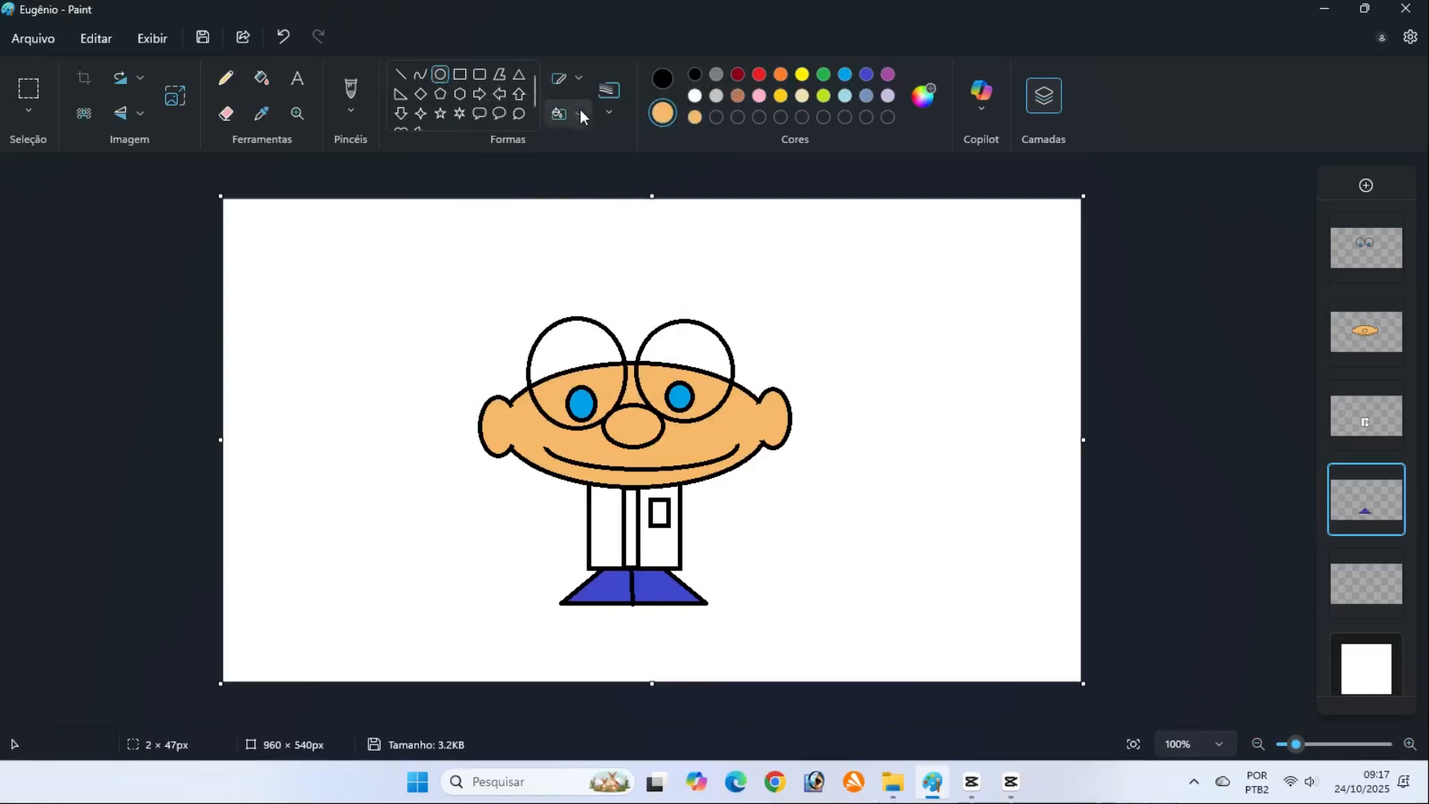
pyautogui.click(579, 110)
pyautogui.click(580, 112)
pyautogui.click(663, 78)
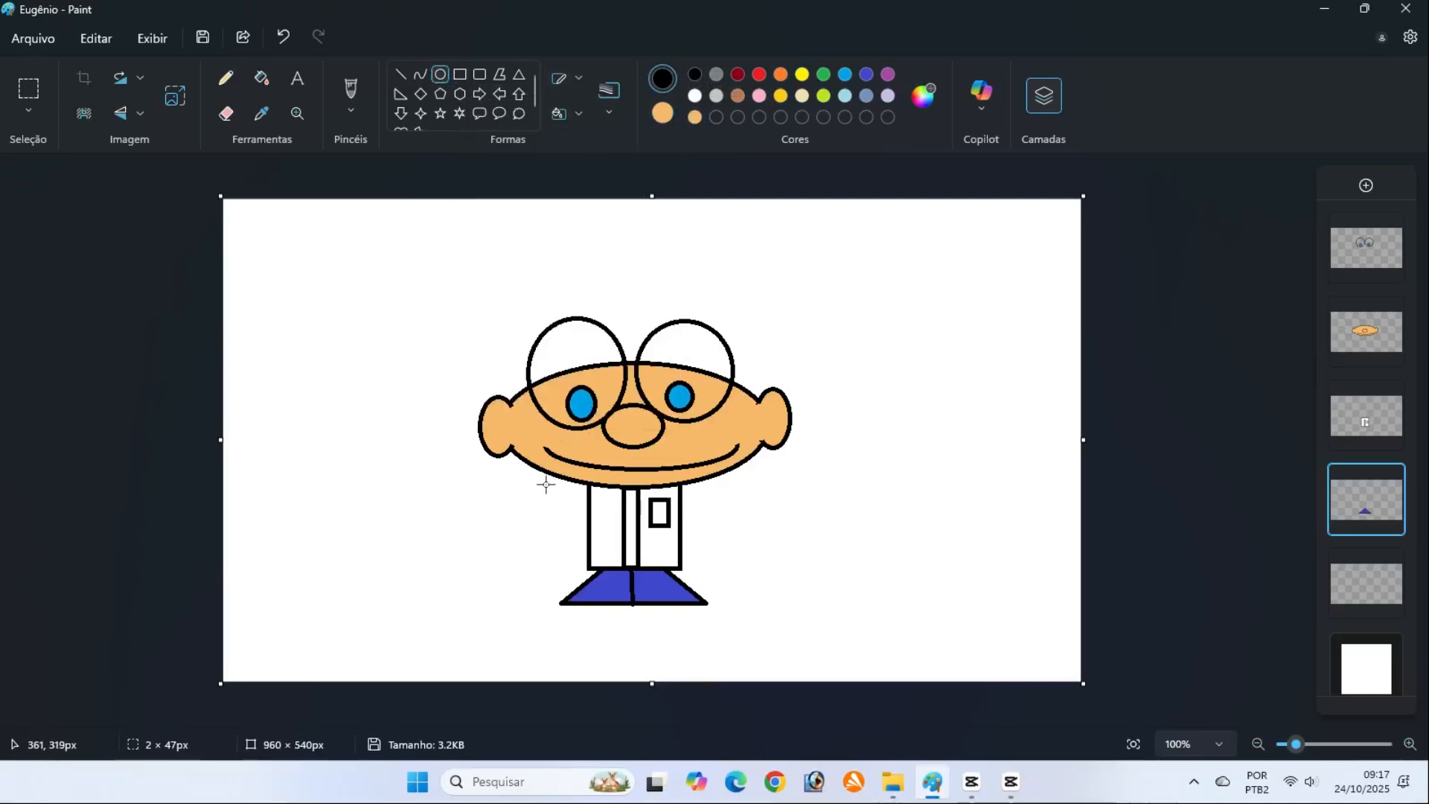
pyautogui.moveTo(545, 484)
pyautogui.mouseDown()
pyautogui.moveTo(587, 550)
pyautogui.moveTo(725, 560)
pyautogui.mouseUp()
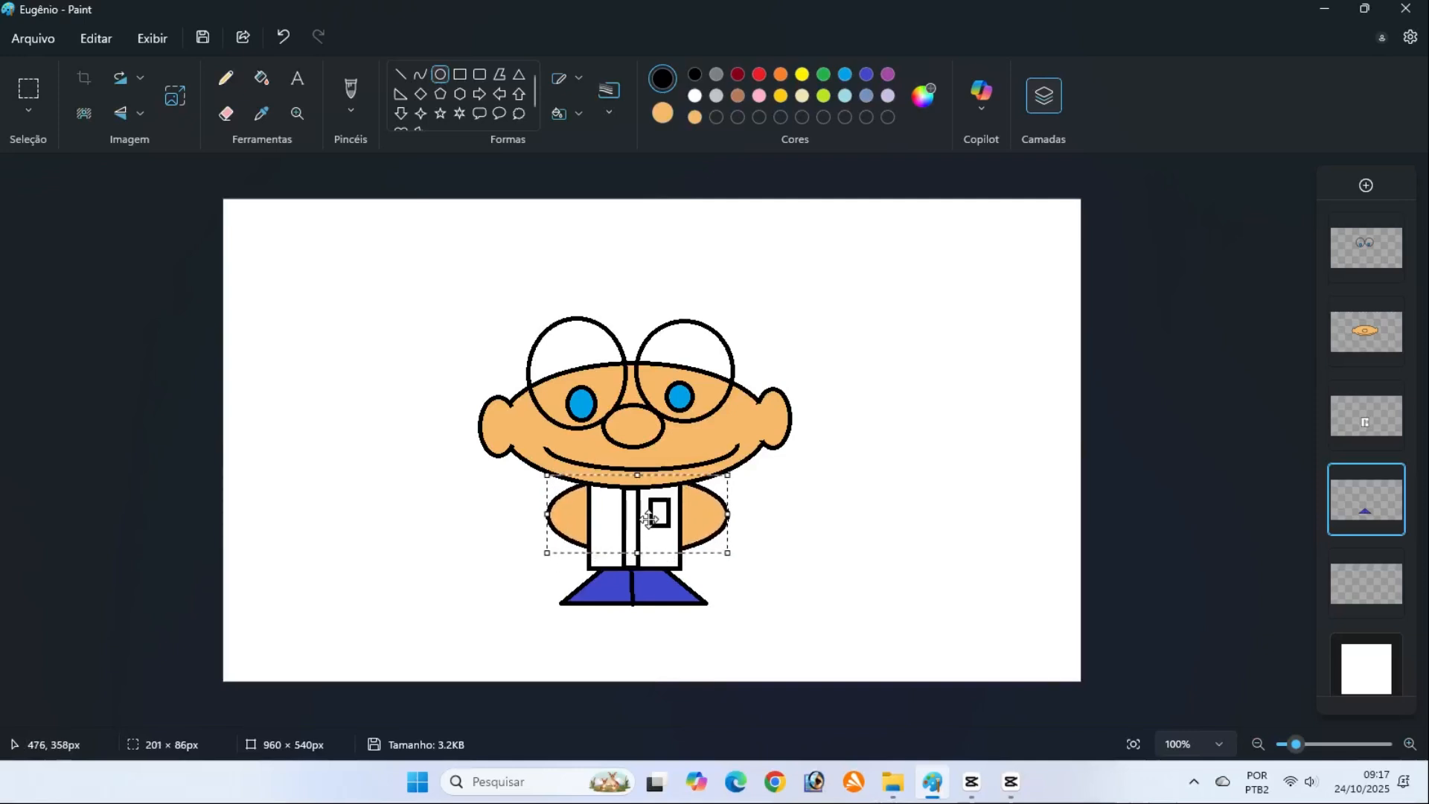
pyautogui.moveTo(727, 514); pyautogui.dragTo(709, 513)
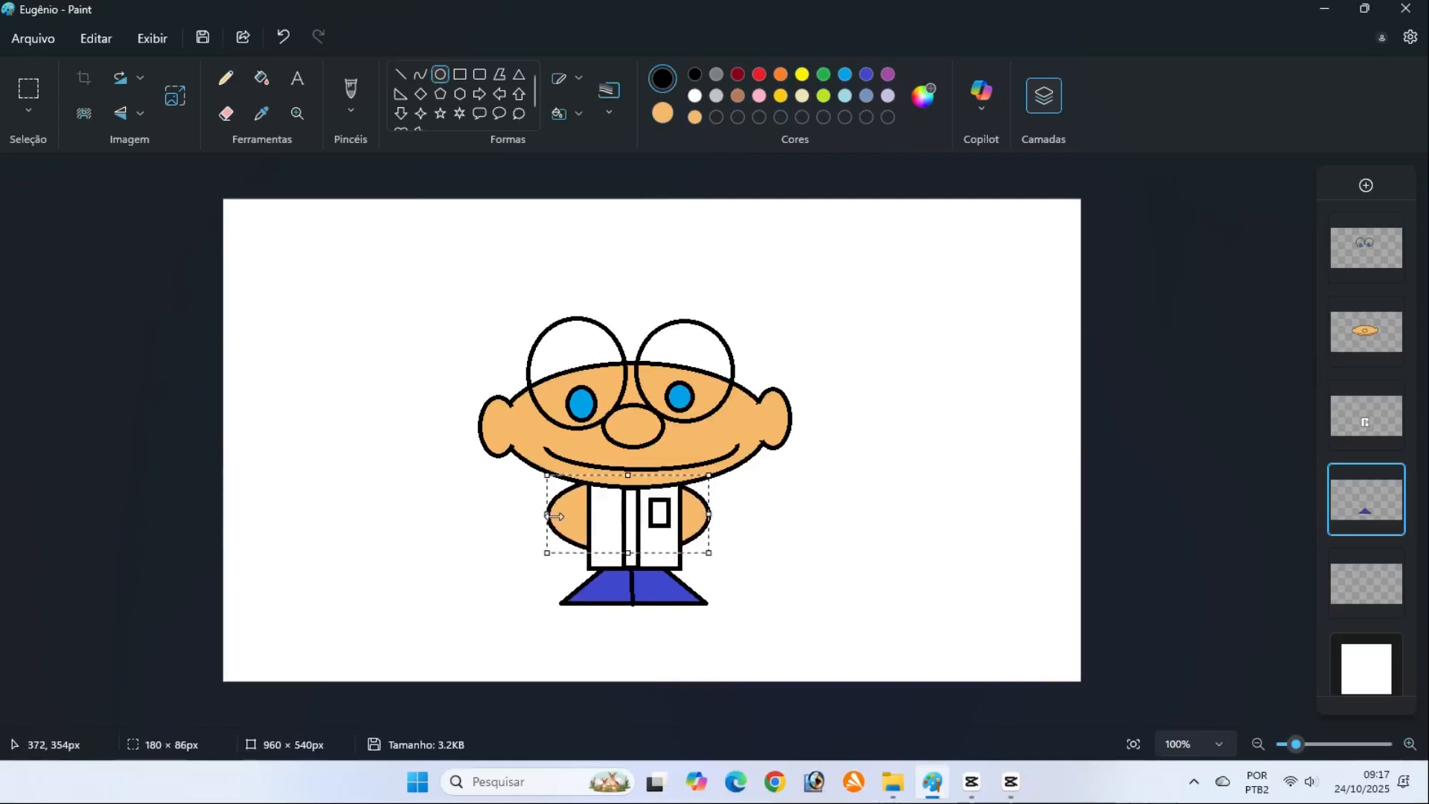
pyautogui.moveTo(555, 515); pyautogui.dragTo(569, 516)
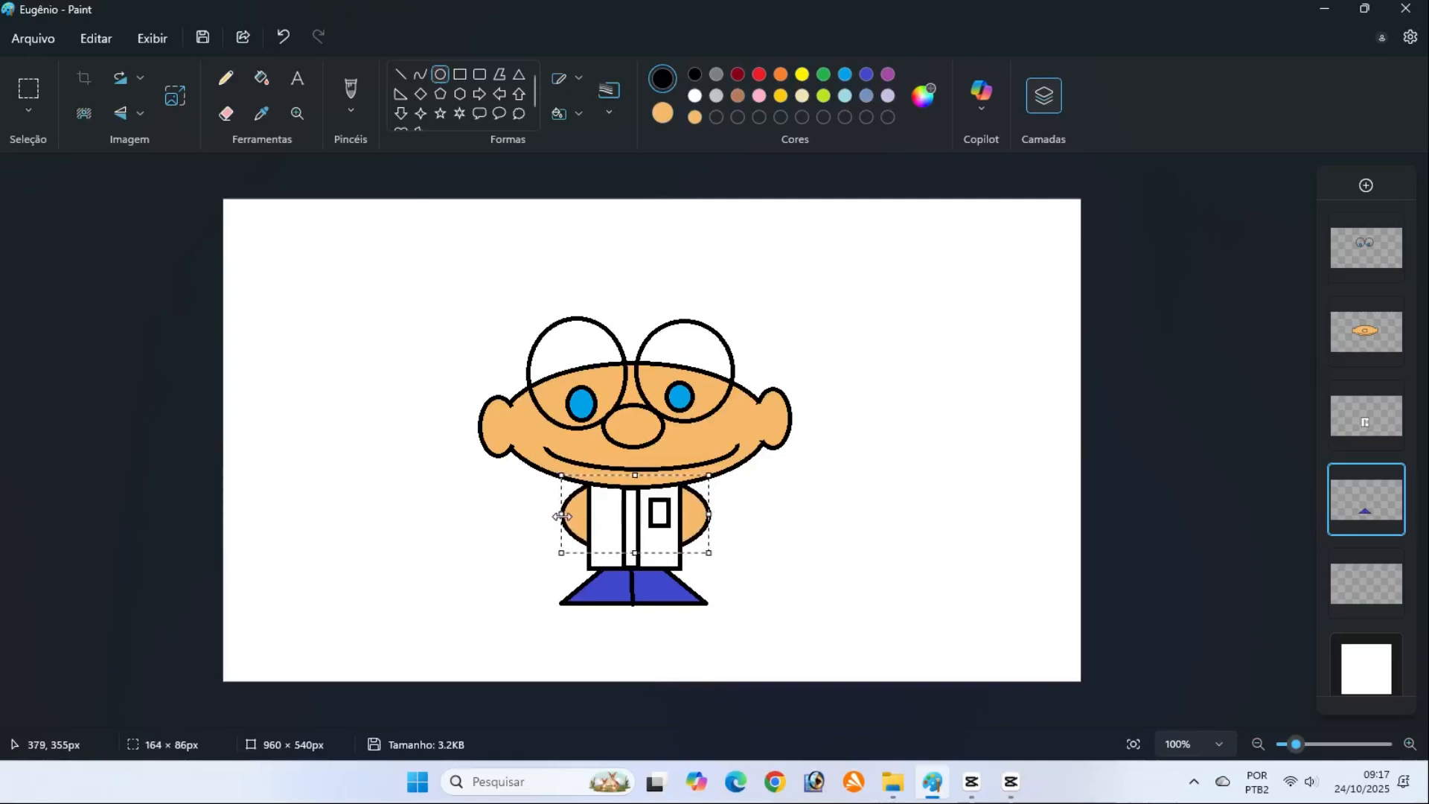
pyautogui.click(1168, 517)
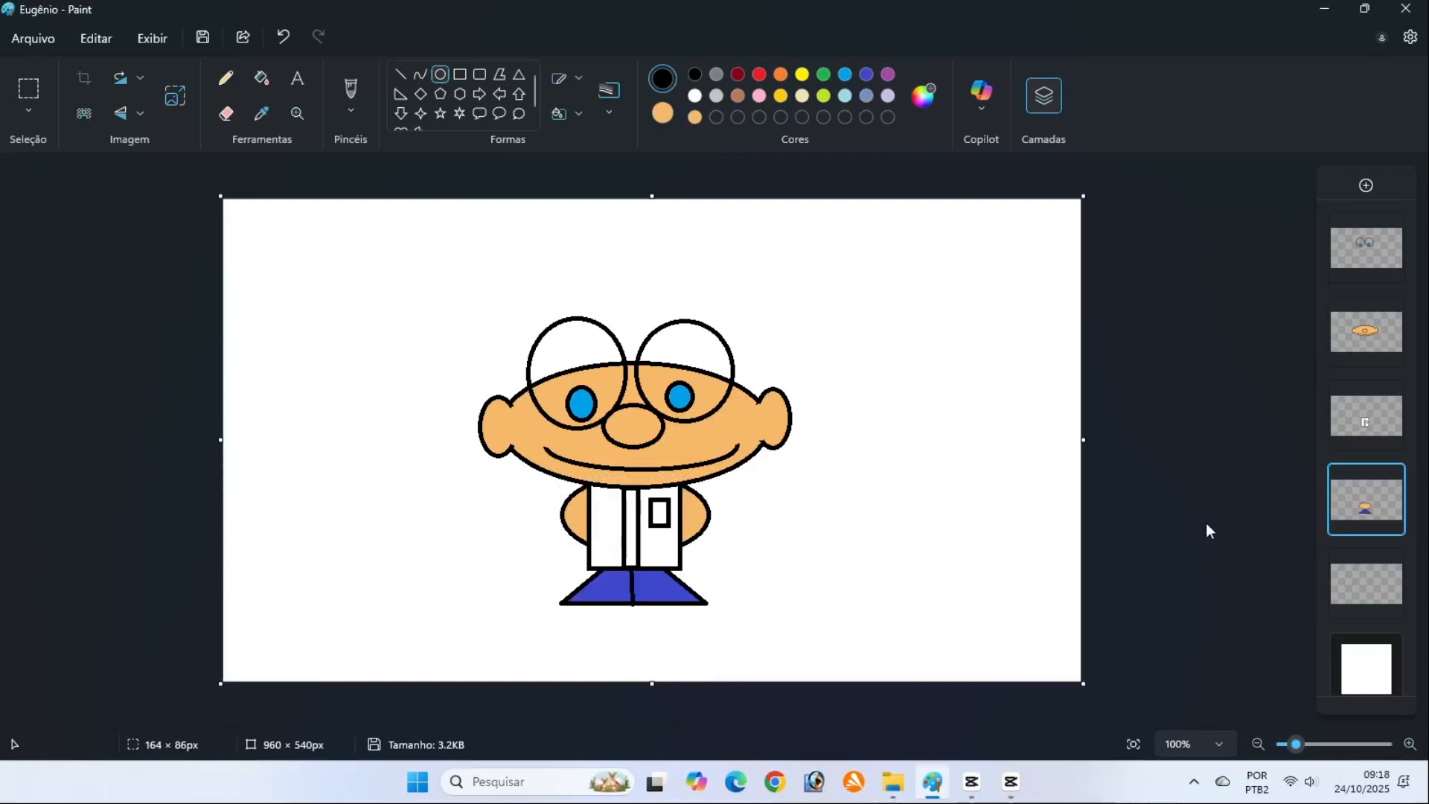
# Draw a light grey, black-outlined table beside the character, with a top about 293 × 24 px and a leg about 40 × 84 px
pyautogui.moveTo(1350, 589)
pyautogui.click(716, 95)
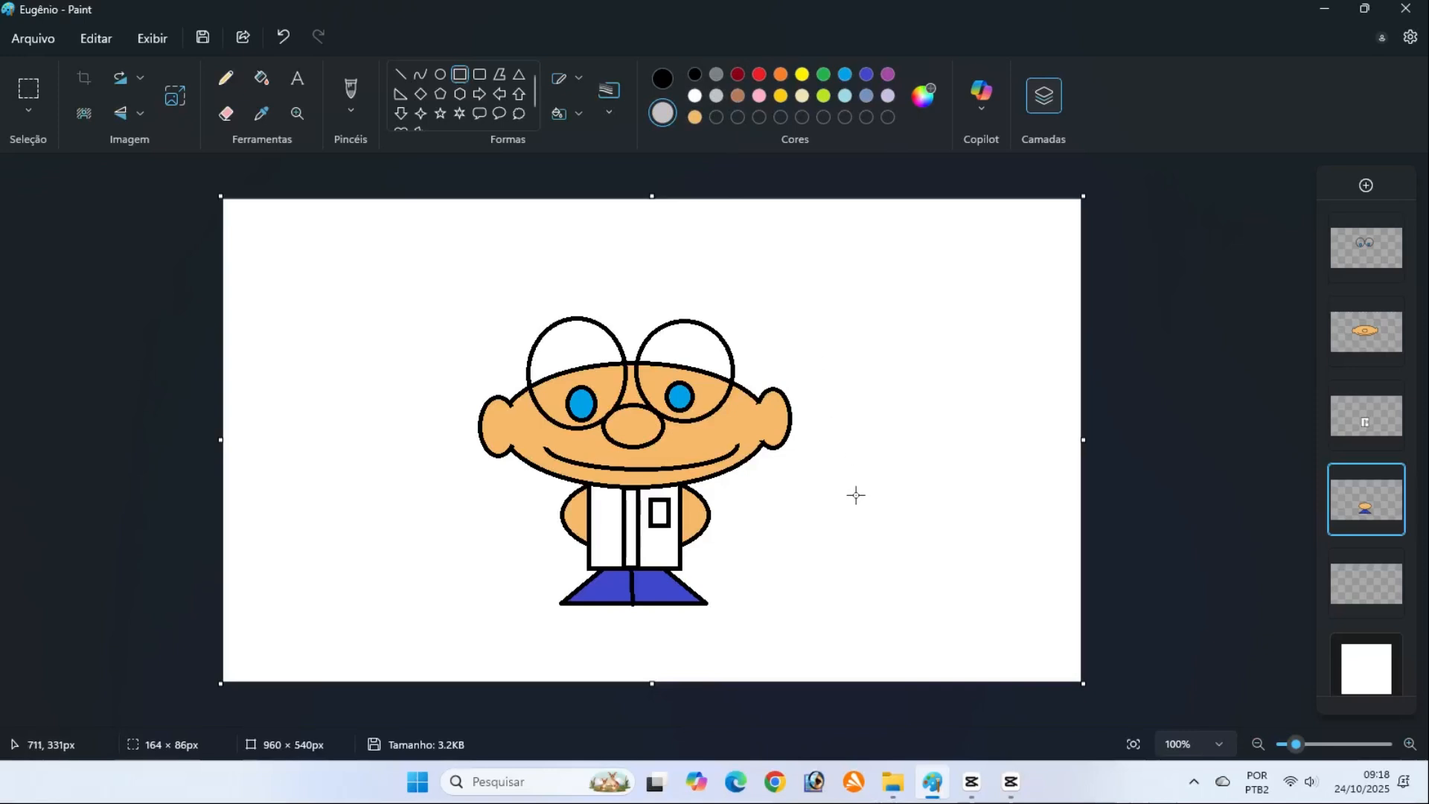
pyautogui.moveTo(834, 498); pyautogui.dragTo(1096, 519)
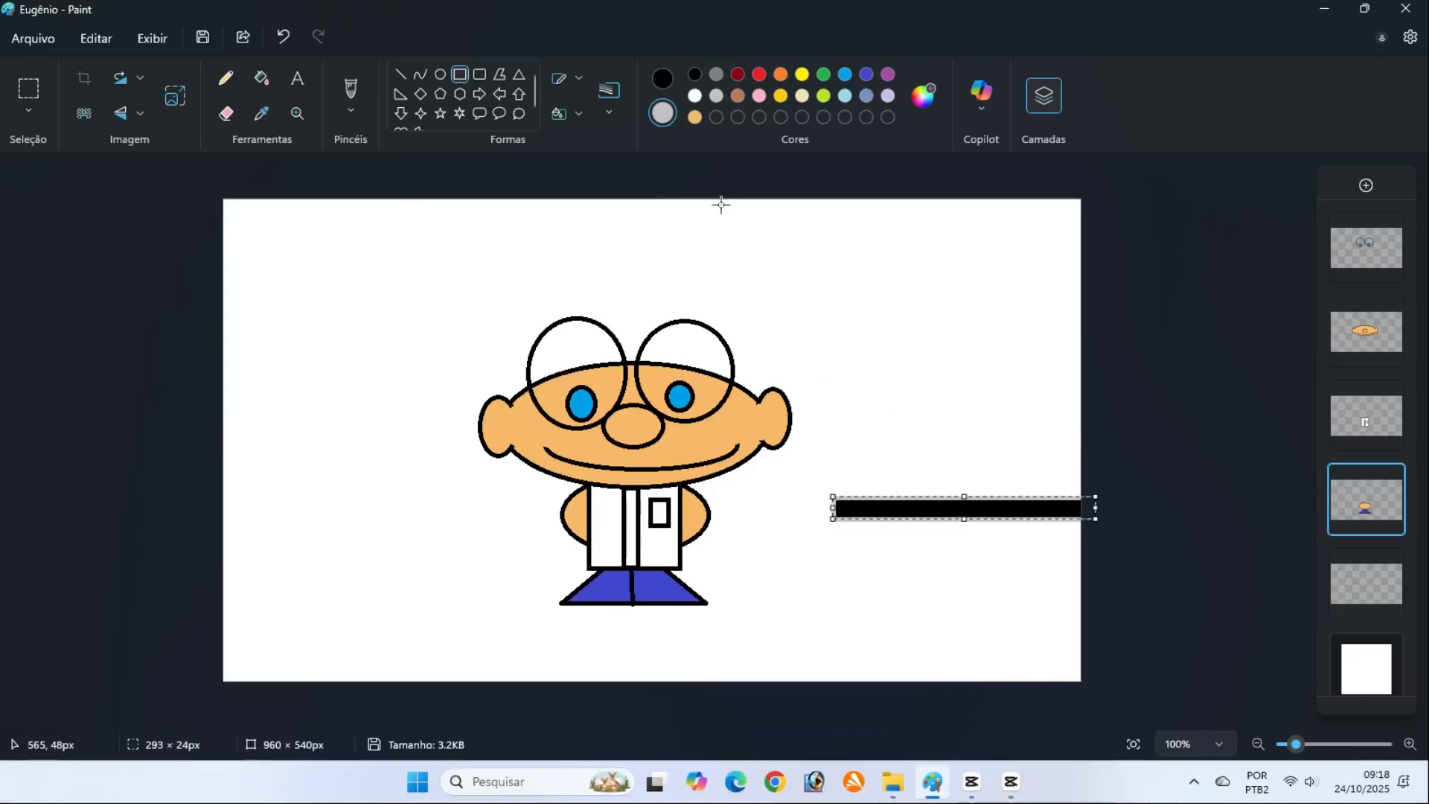
pyautogui.click(669, 81)
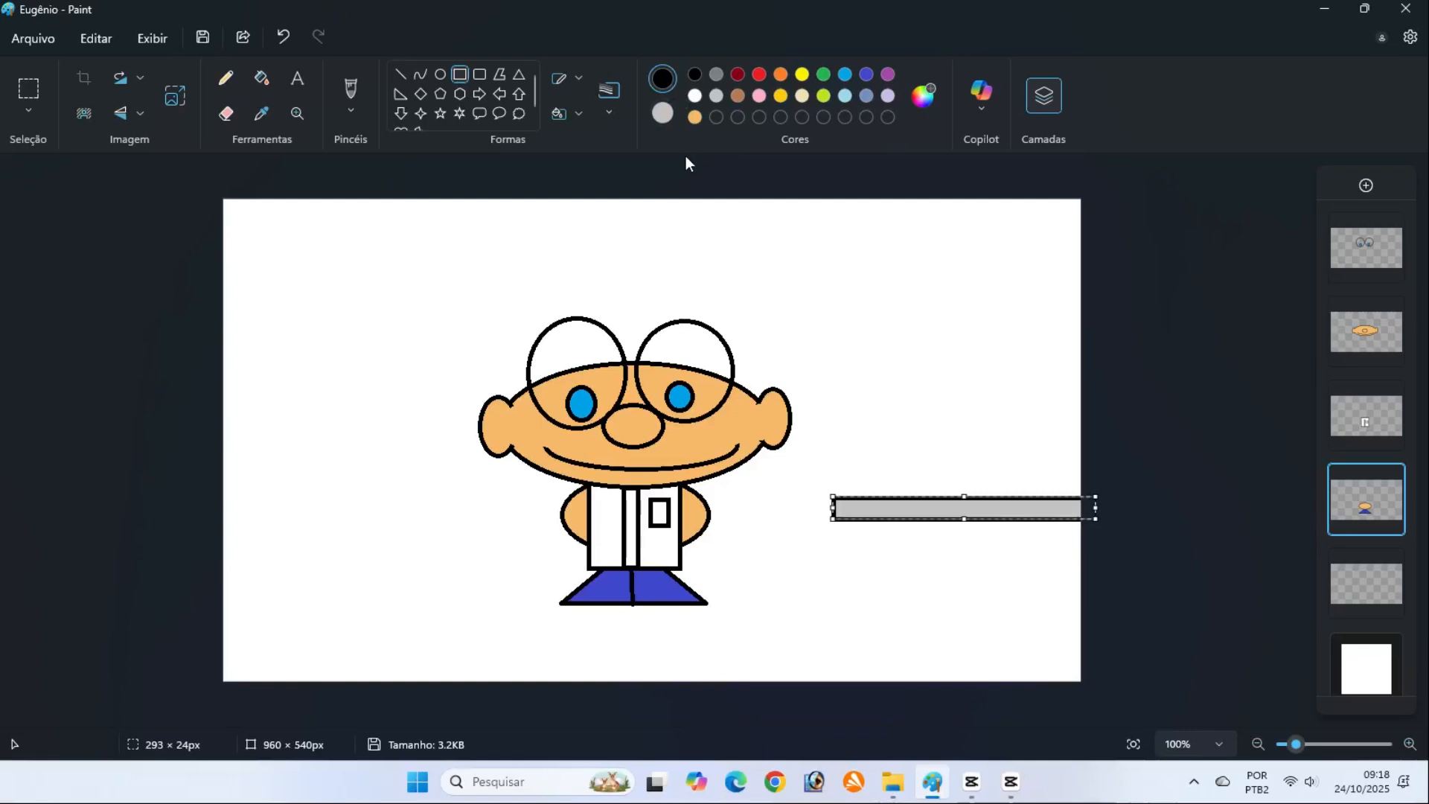
pyautogui.click(1124, 549)
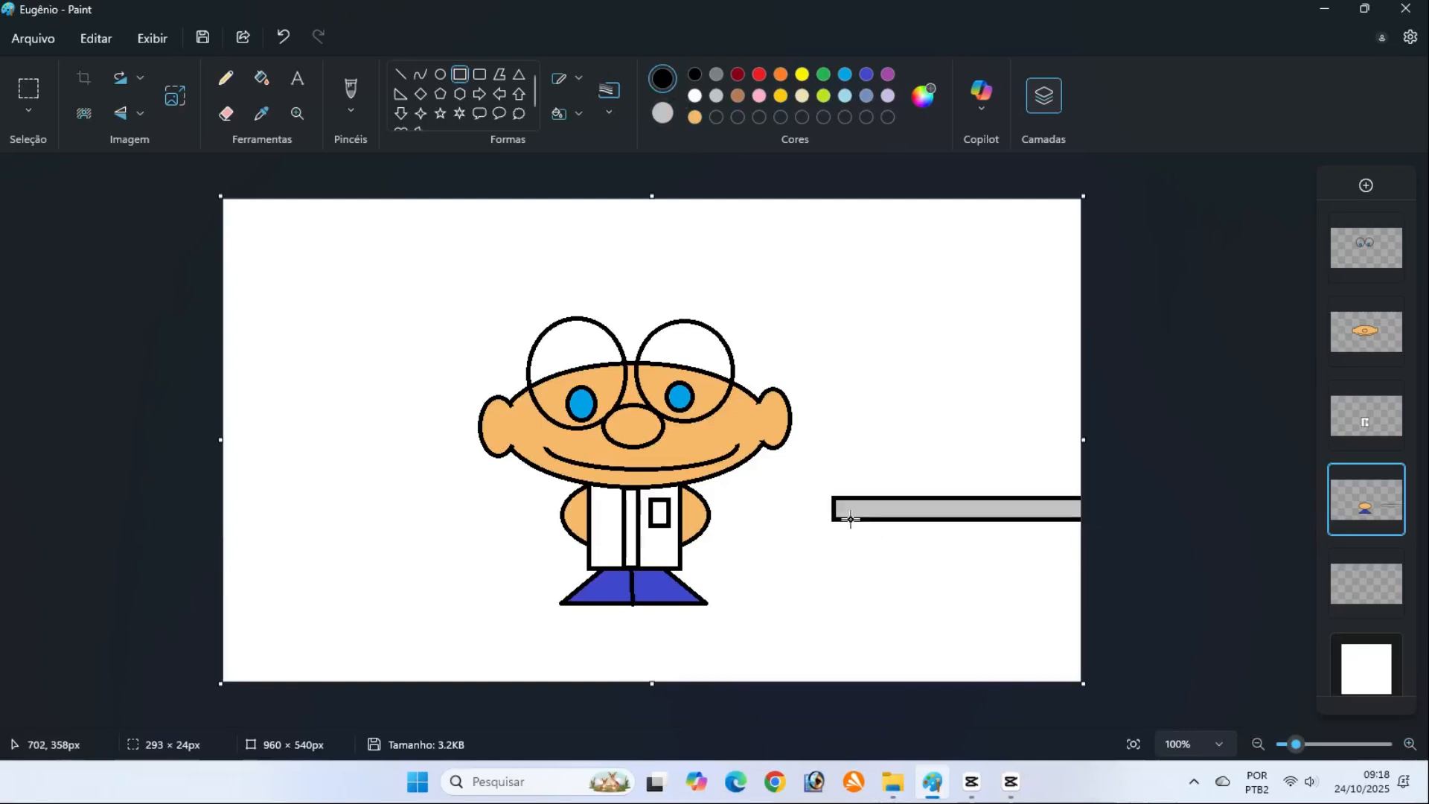
pyautogui.moveTo(851, 519); pyautogui.dragTo(886, 594)
pyautogui.click(1189, 549)
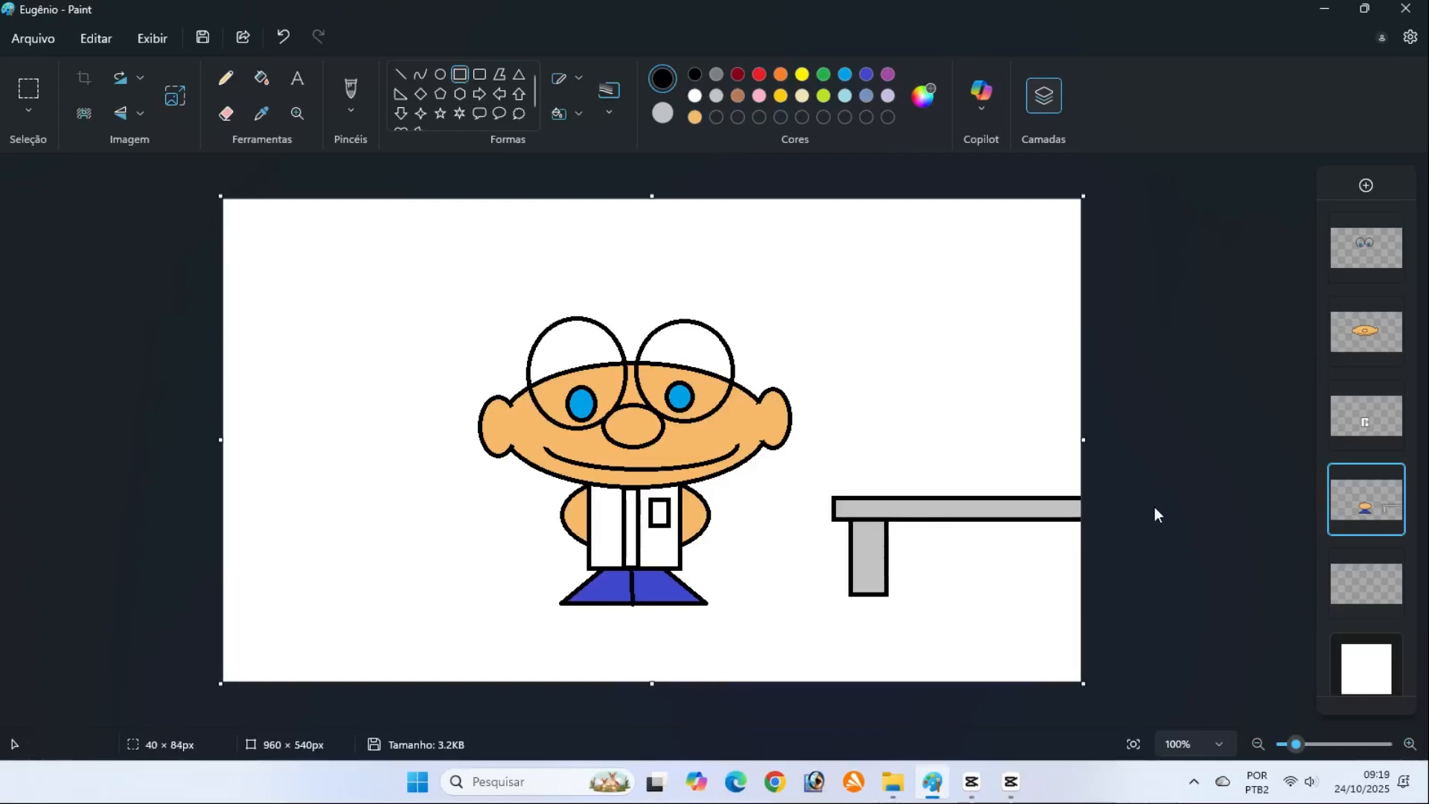
# On the fifth layer, draw a purple pentagon with black outline, about 74 × 72 px, standing on the table
pyautogui.moveTo(1374, 414)
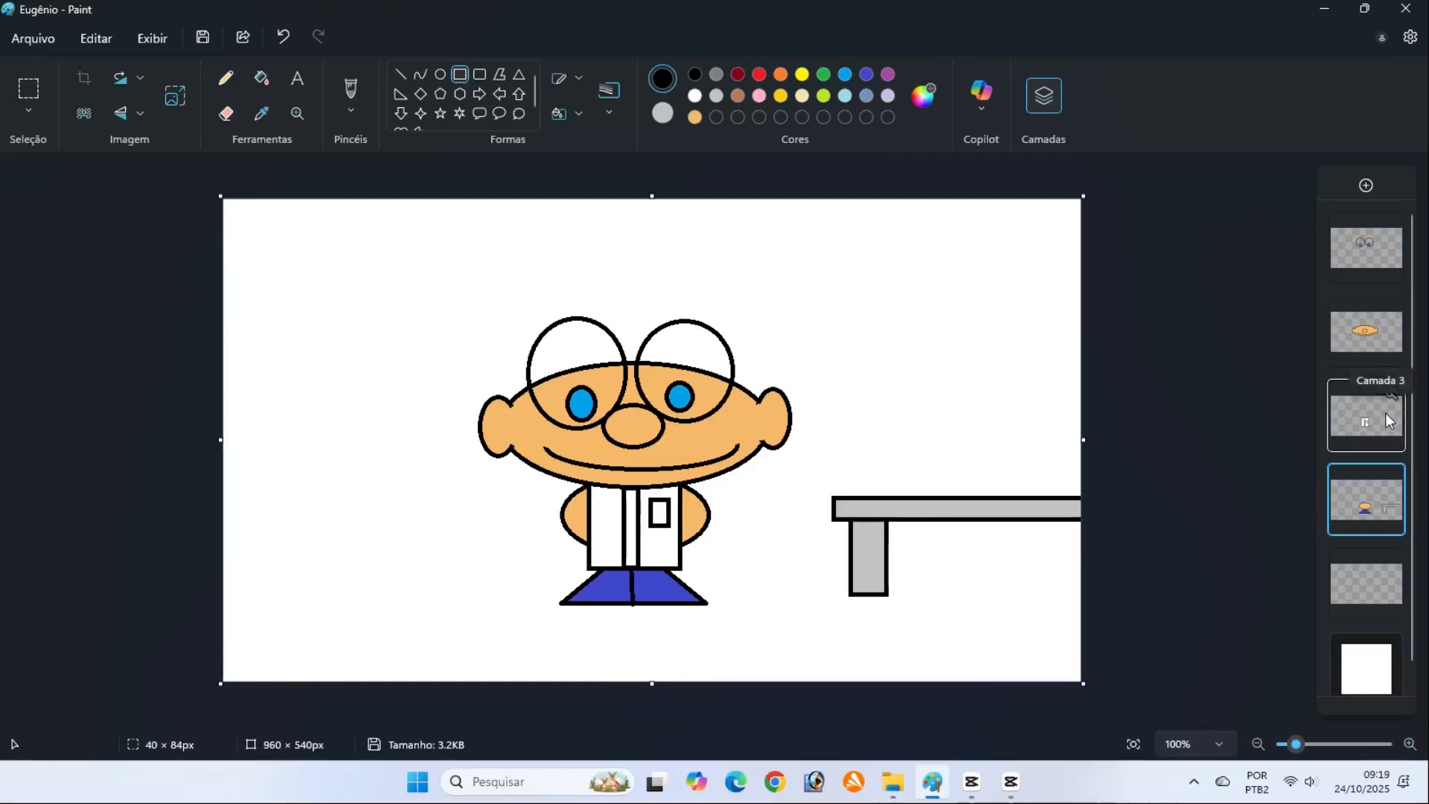
pyautogui.click(1353, 576)
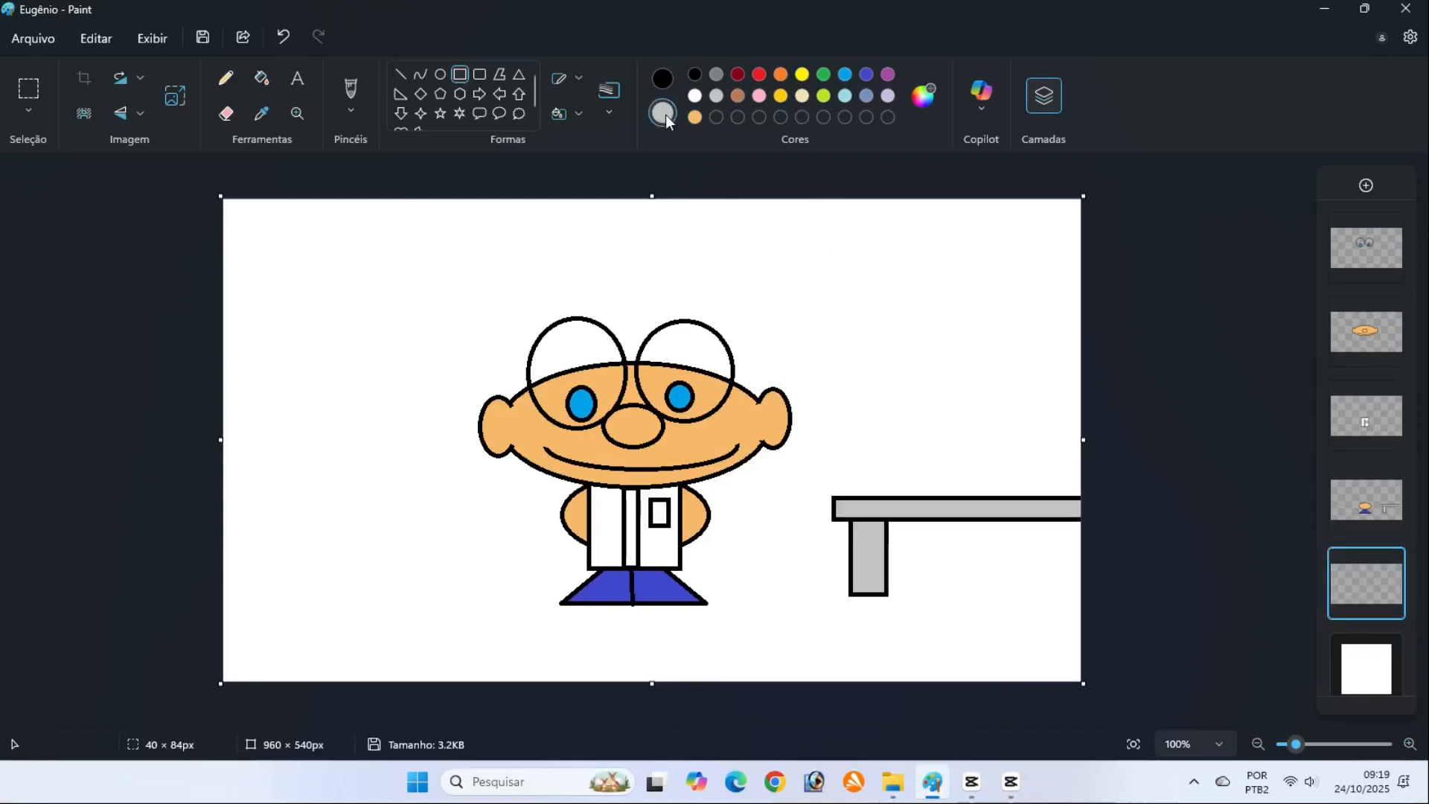
pyautogui.click(889, 75)
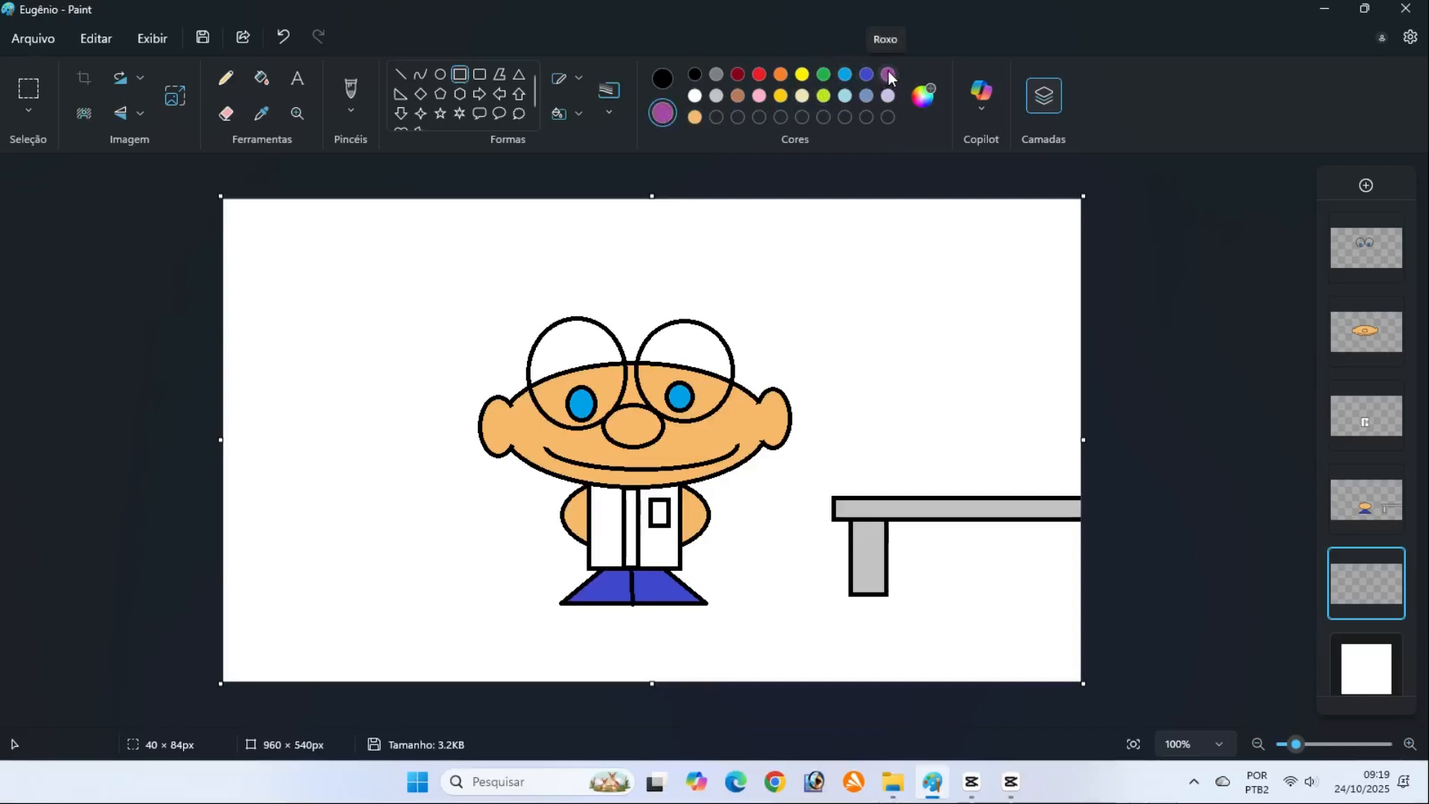
pyautogui.click(440, 92)
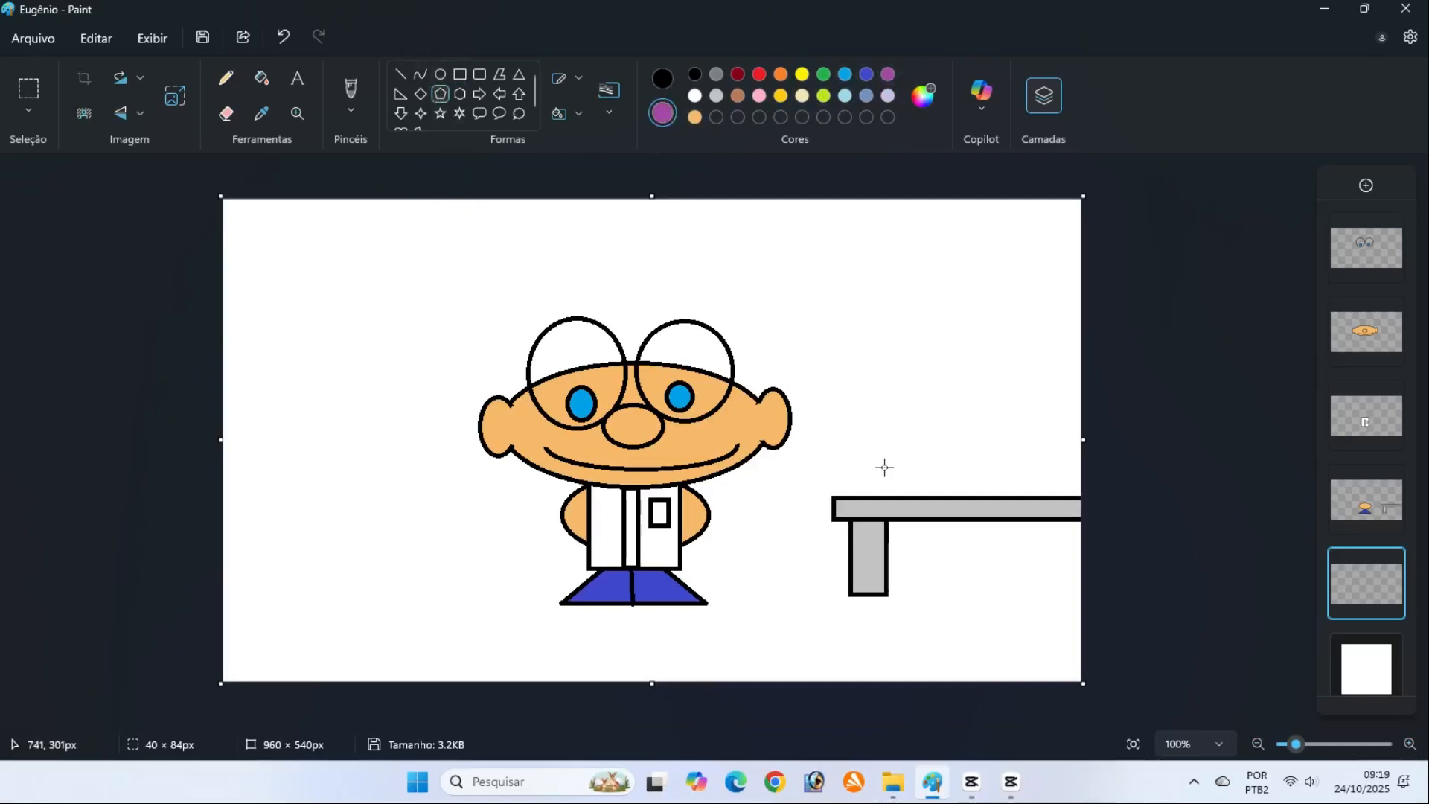
pyautogui.click(661, 78)
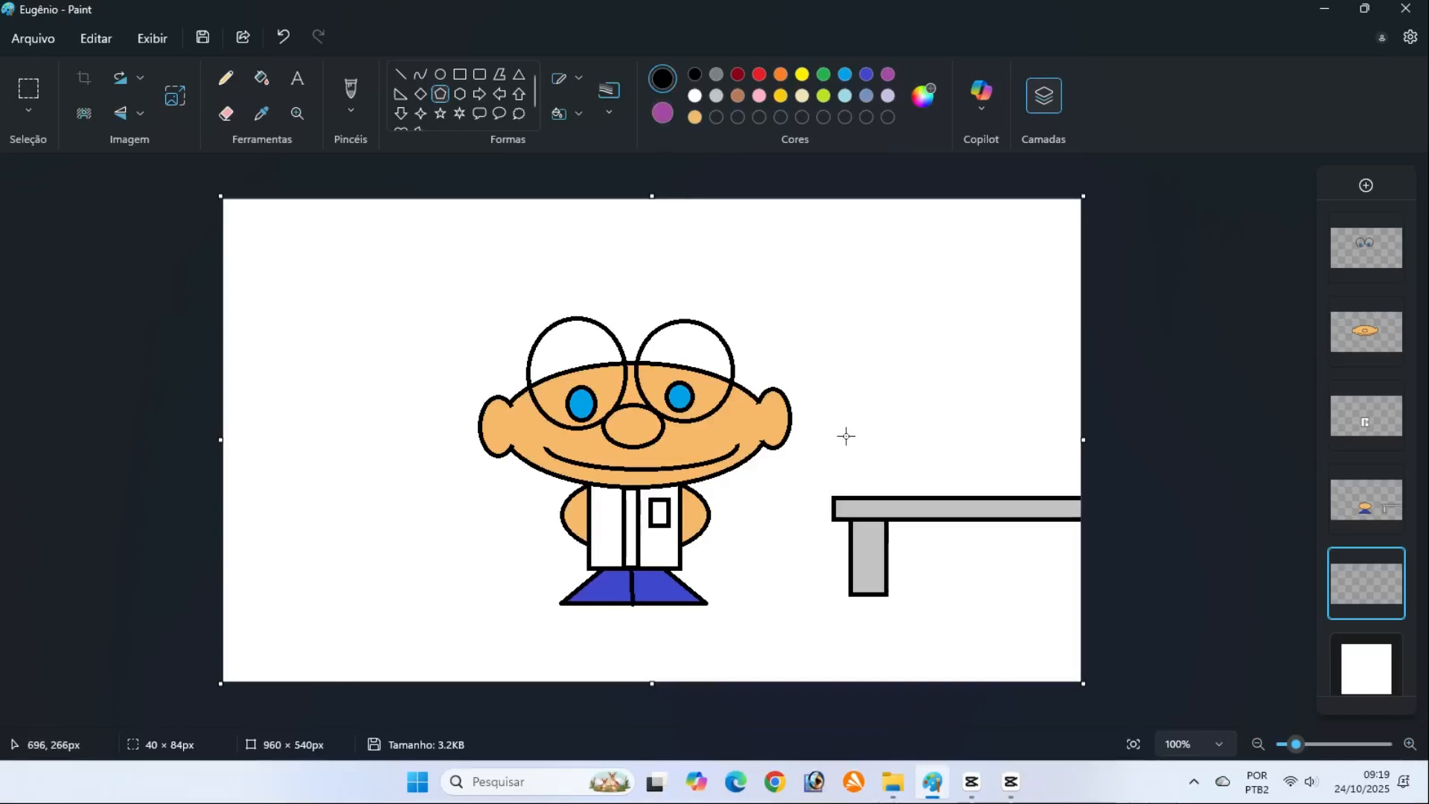
pyautogui.moveTo(857, 434)
pyautogui.mouseDown()
pyautogui.moveTo(866, 467)
pyautogui.moveTo(922, 499)
pyautogui.mouseUp()
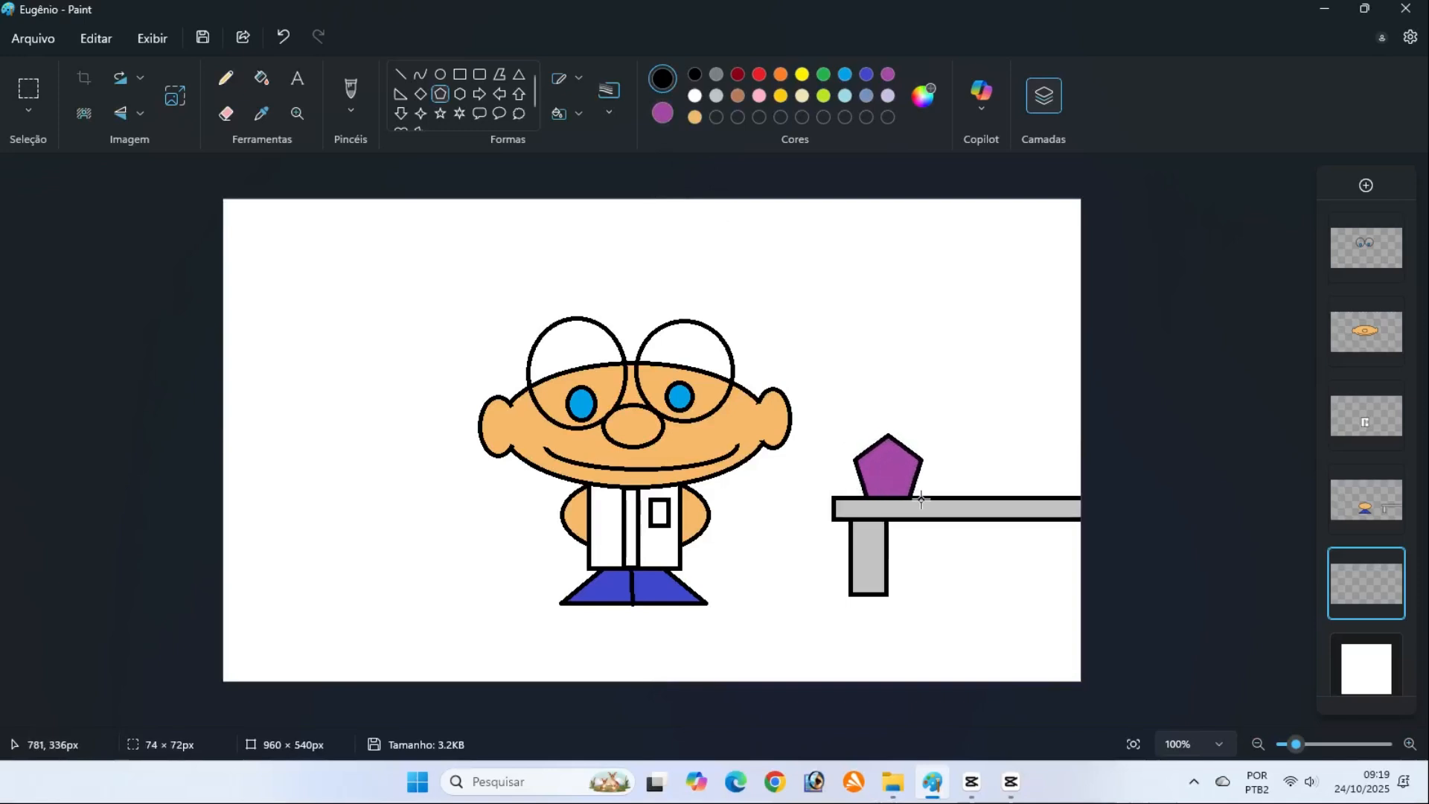
pyautogui.click(1116, 458)
# Add a purple neck rectangle about 27 × 42 px above the pentagon and a wider one about 83 × 36 px on top of it
pyautogui.click(461, 74)
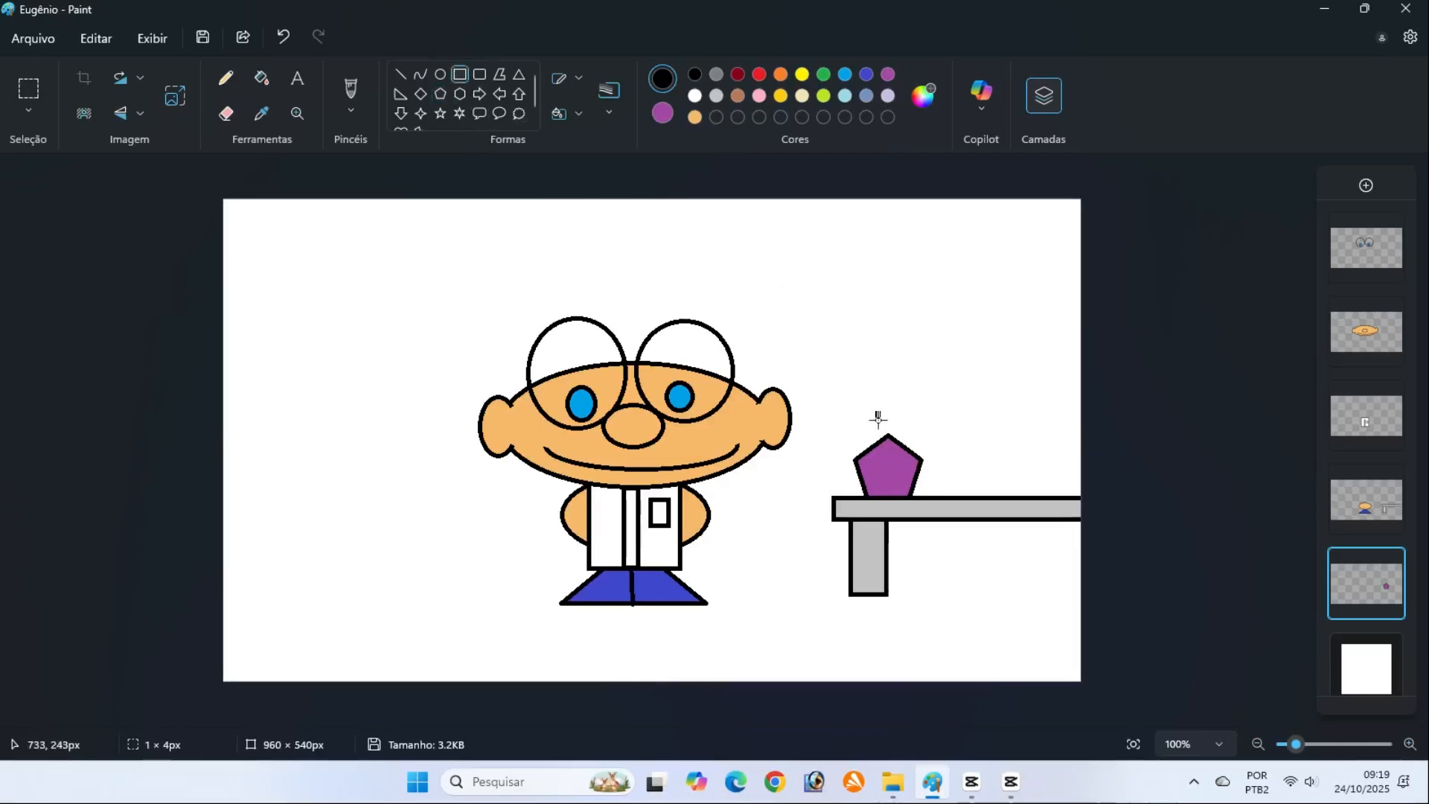
pyautogui.moveTo(878, 416); pyautogui.dragTo(903, 450)
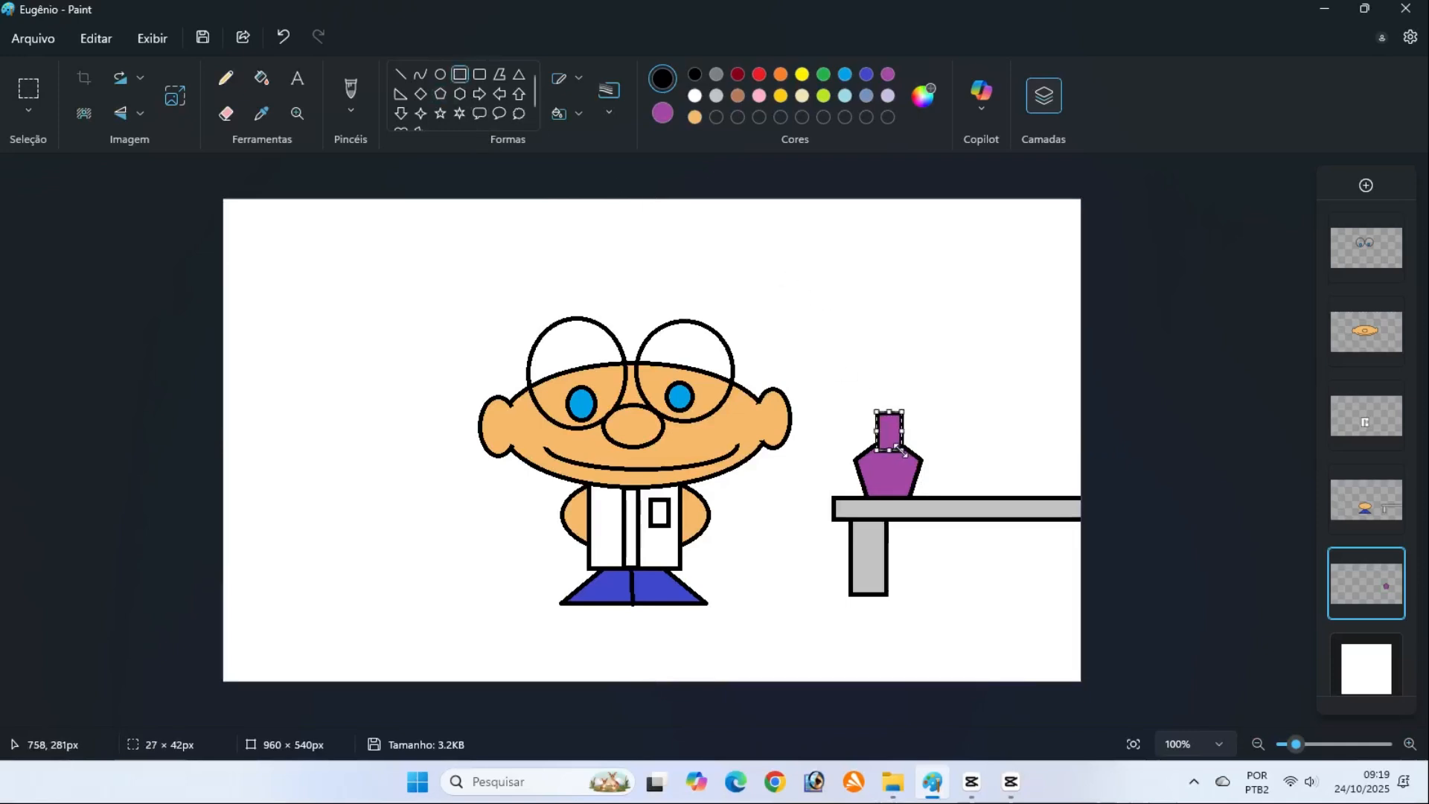
pyautogui.moveTo(853, 387); pyautogui.dragTo(931, 420)
pyautogui.click(1151, 439)
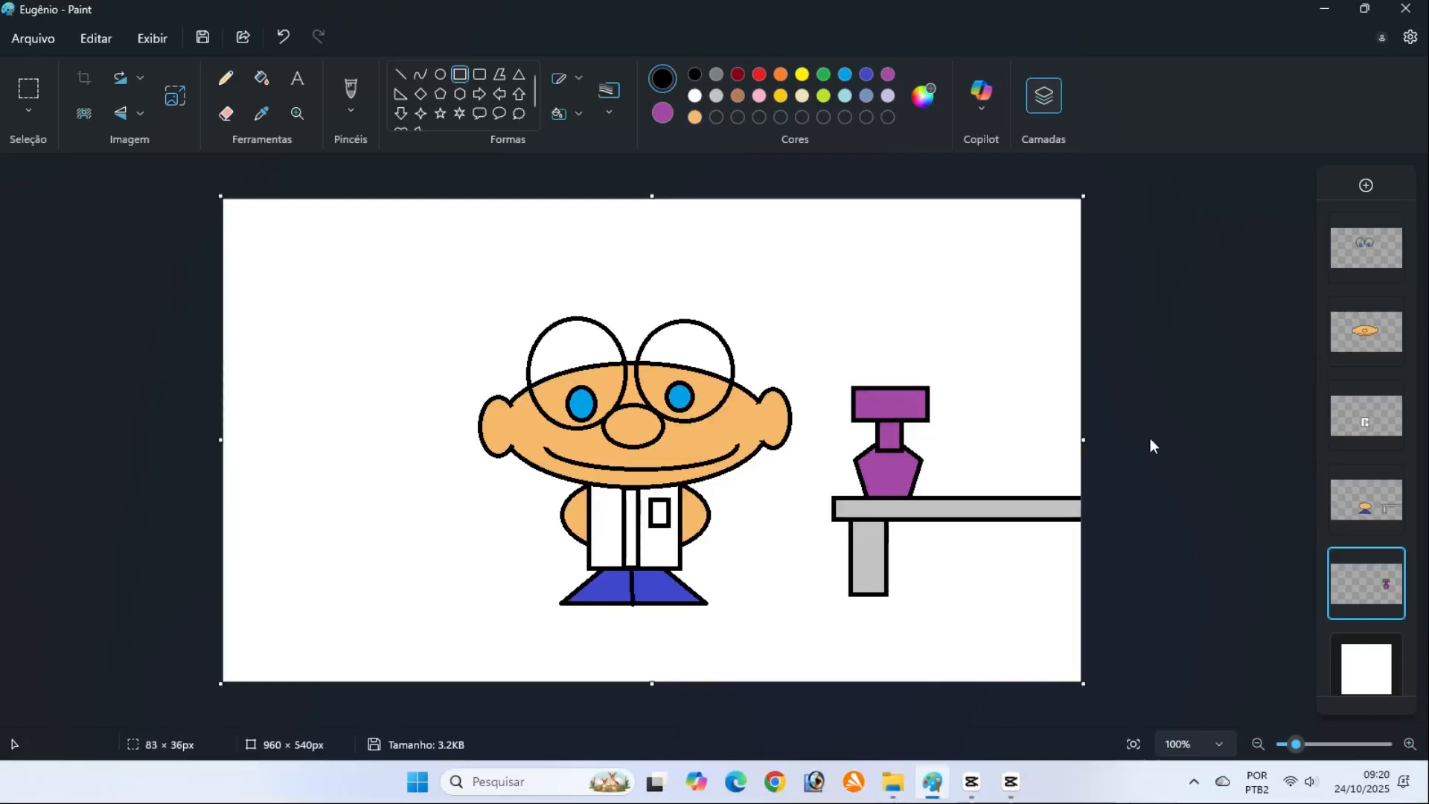
# Cover the lines between the neck and the pentagon with an outline-free purple rectangle about 22 × 37 px
pyautogui.click(572, 83)
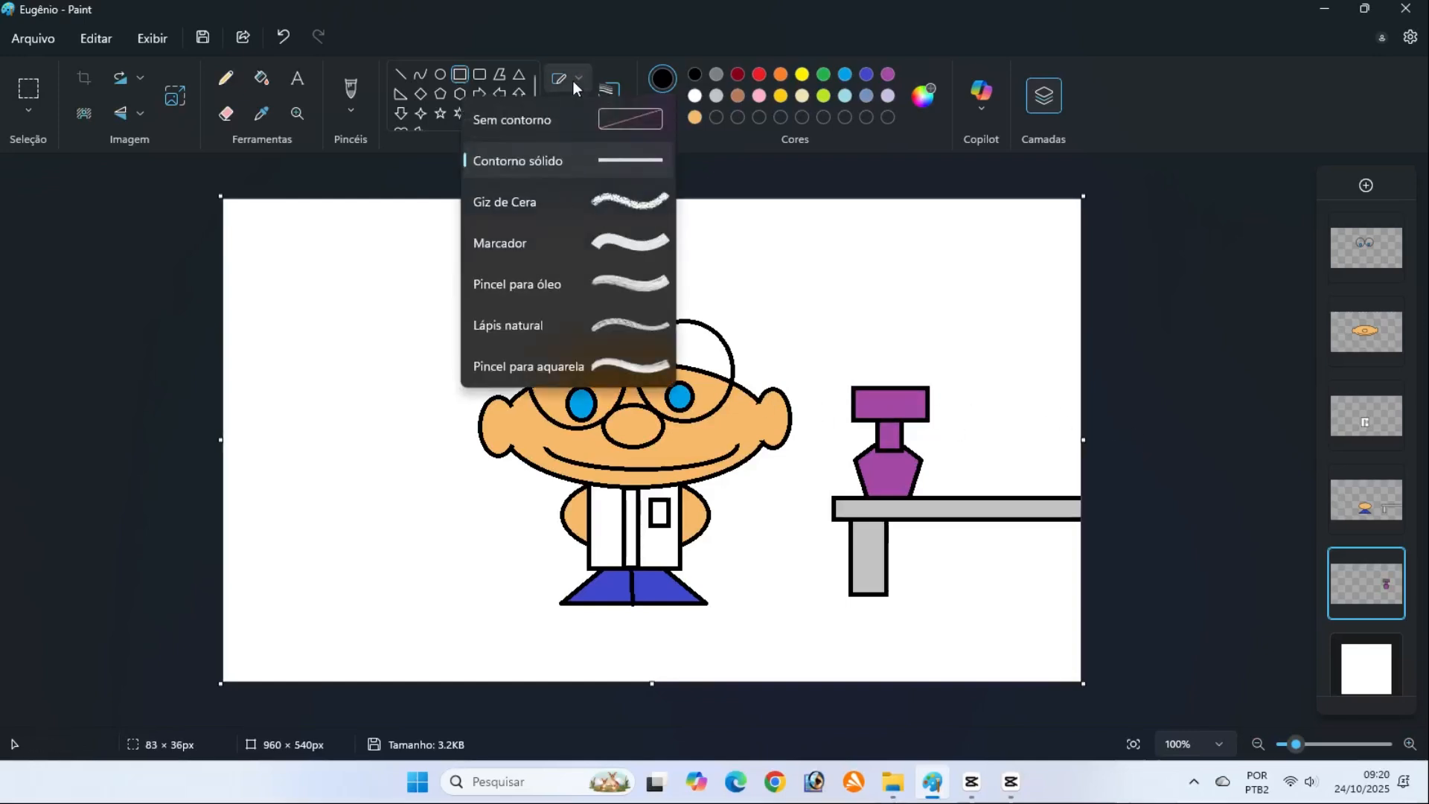
pyautogui.click(574, 120)
pyautogui.moveTo(881, 436); pyautogui.dragTo(901, 467)
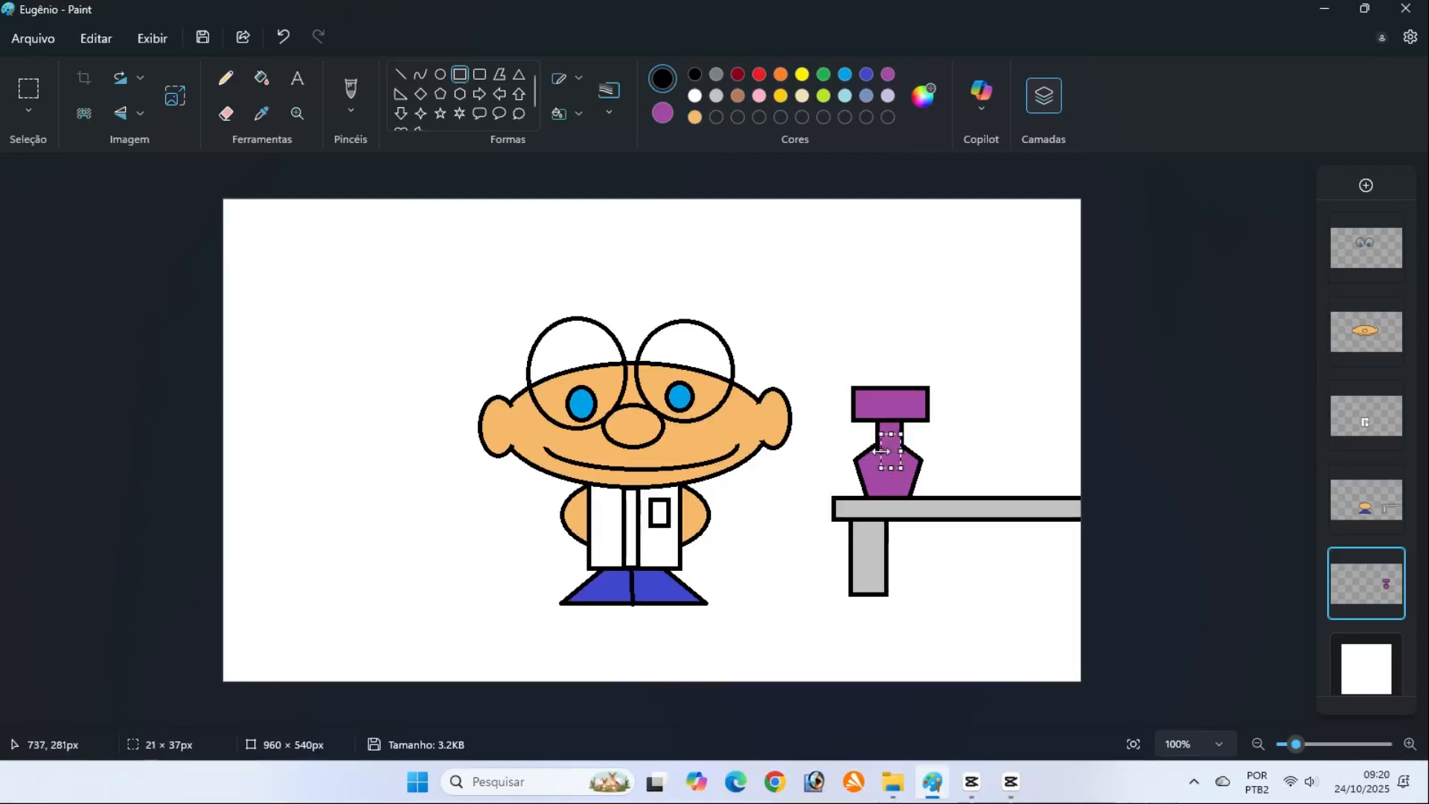
pyautogui.click(1148, 449)
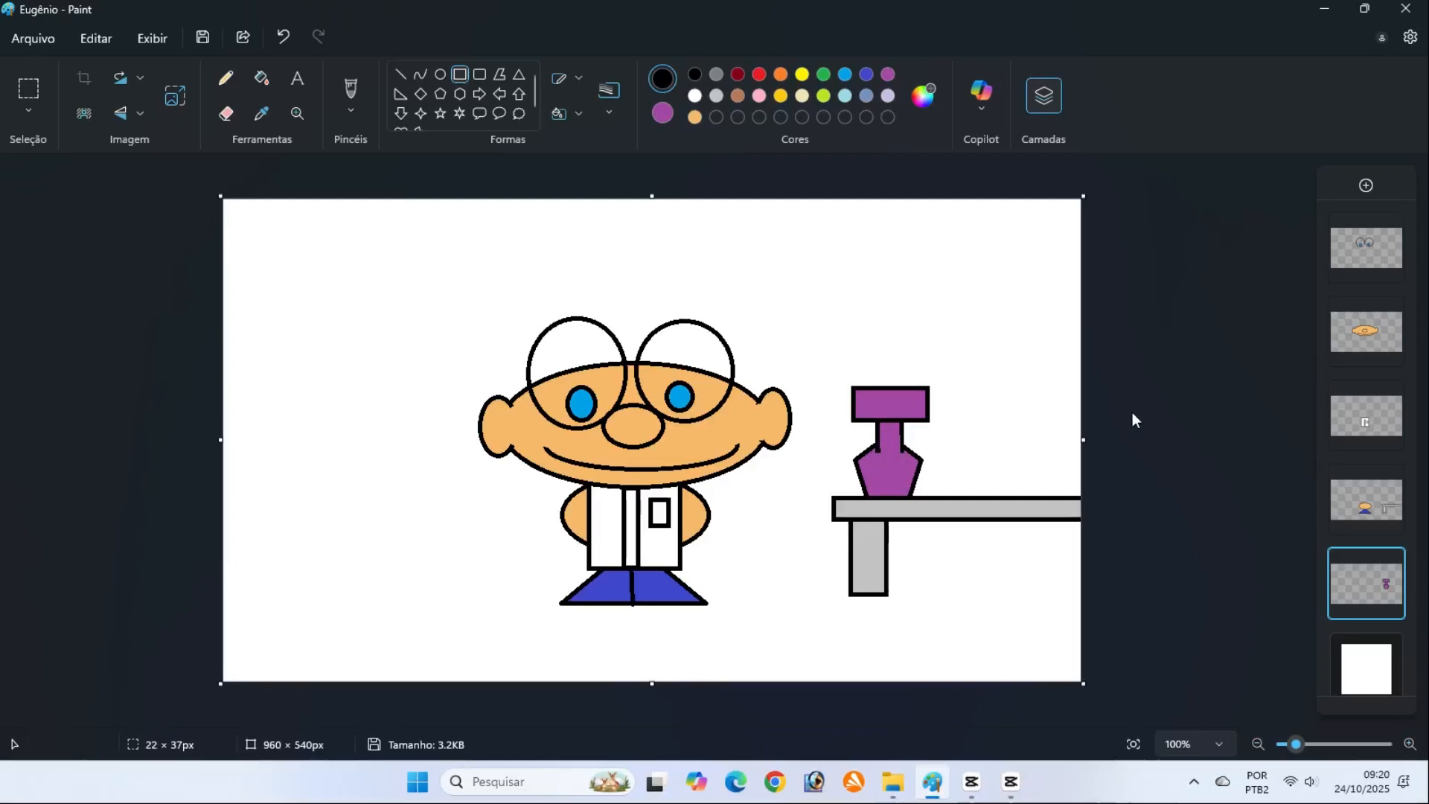
# Draw a gold ellipse with solid black outline, about 129 × 110 px, on the table beside the purple flask
pyautogui.click(441, 76)
pyautogui.click(662, 113)
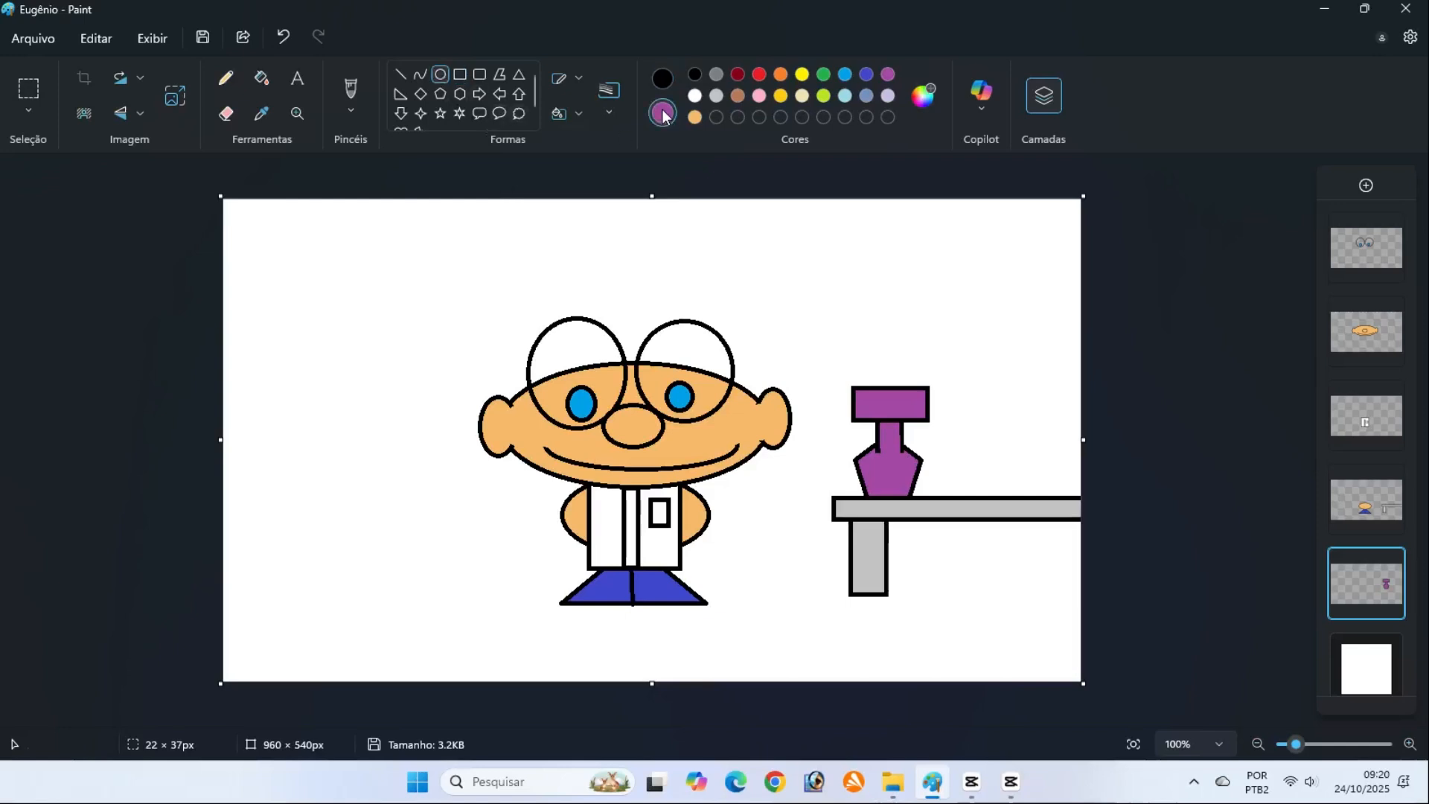
pyautogui.click(781, 96)
pyautogui.moveTo(953, 419); pyautogui.dragTo(1069, 516)
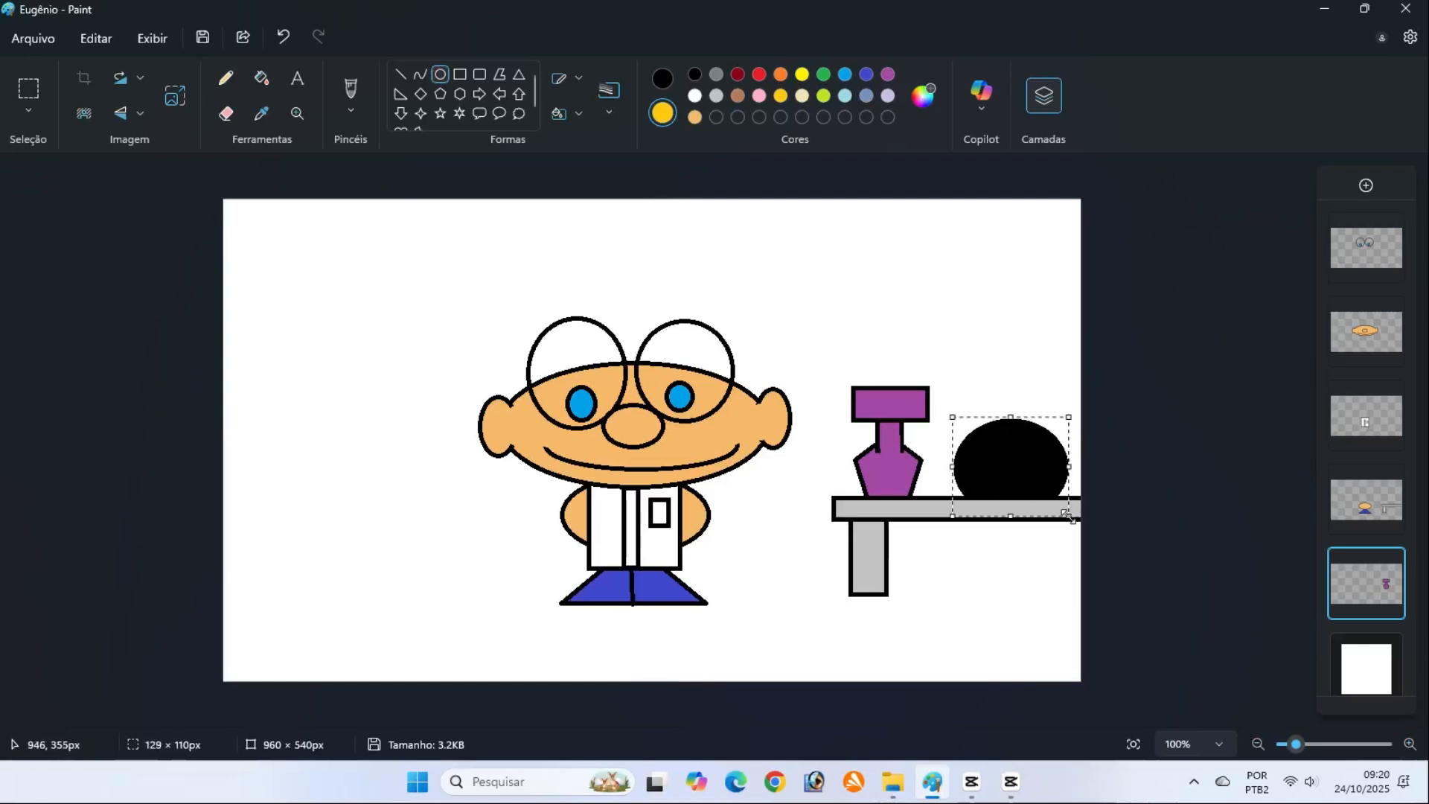
pyautogui.click(657, 80)
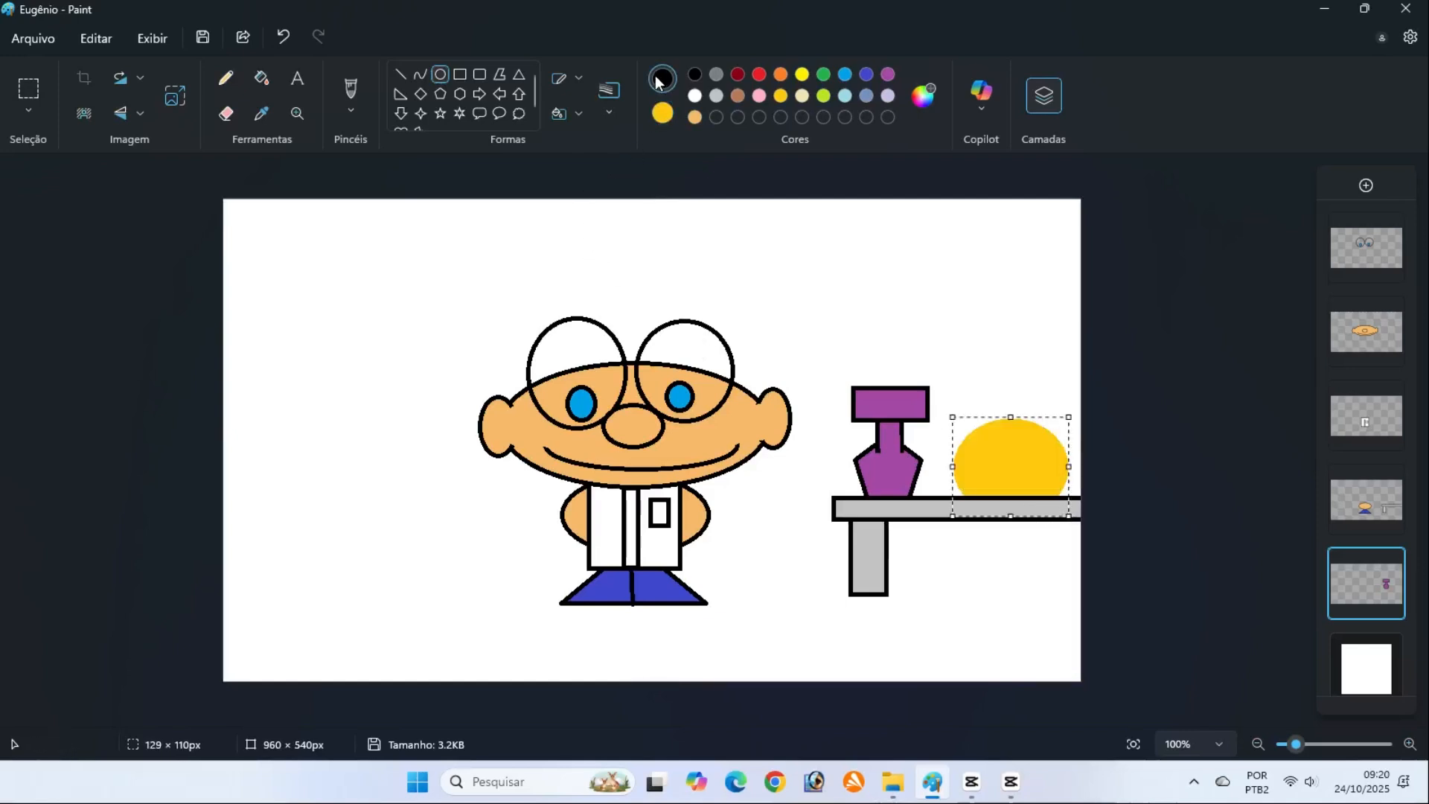
pyautogui.click(581, 80)
pyautogui.click(575, 158)
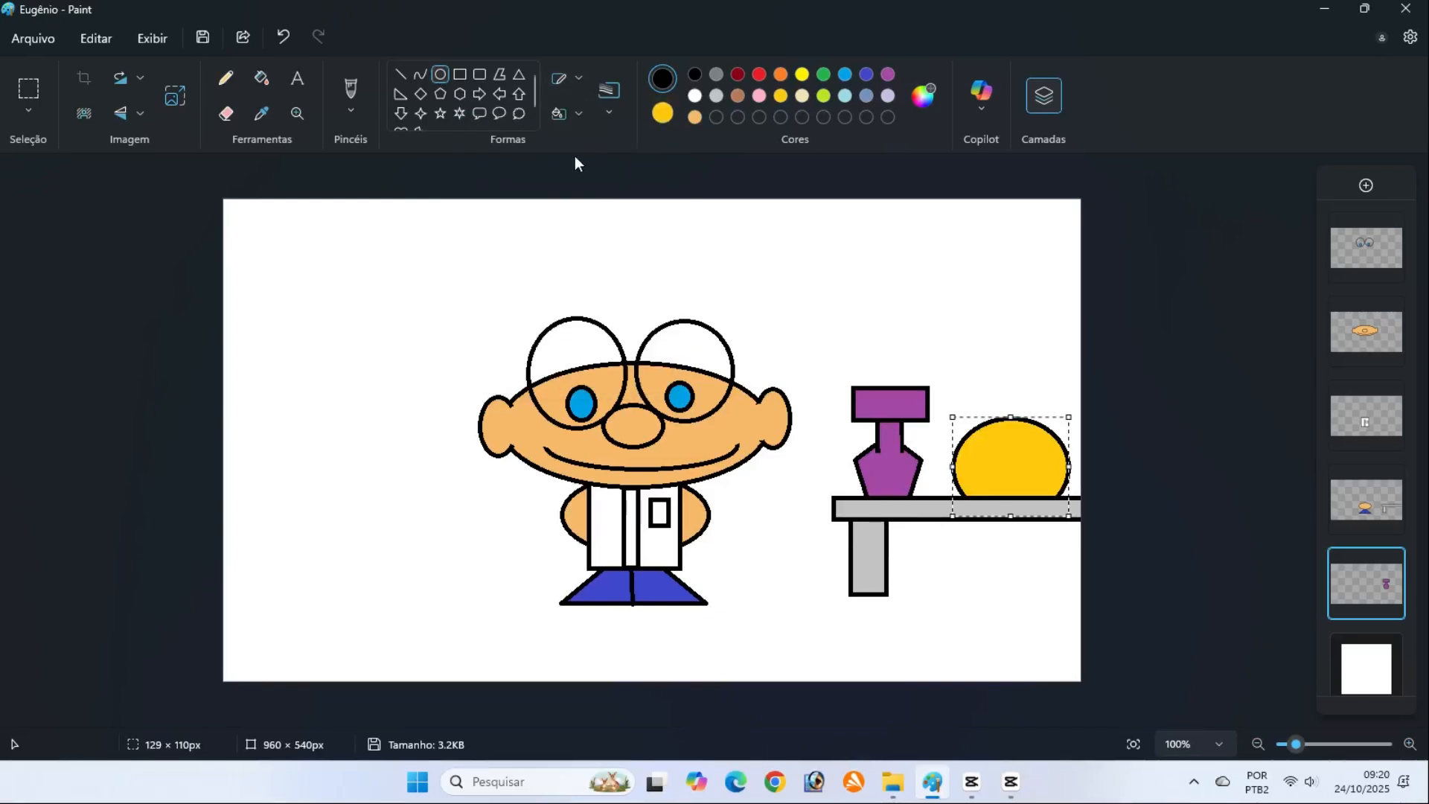
# Add a gold neck rectangle about 30 × 55 px above the ellipse and a wider cap about 64 × 35 px on top
pyautogui.click(459, 75)
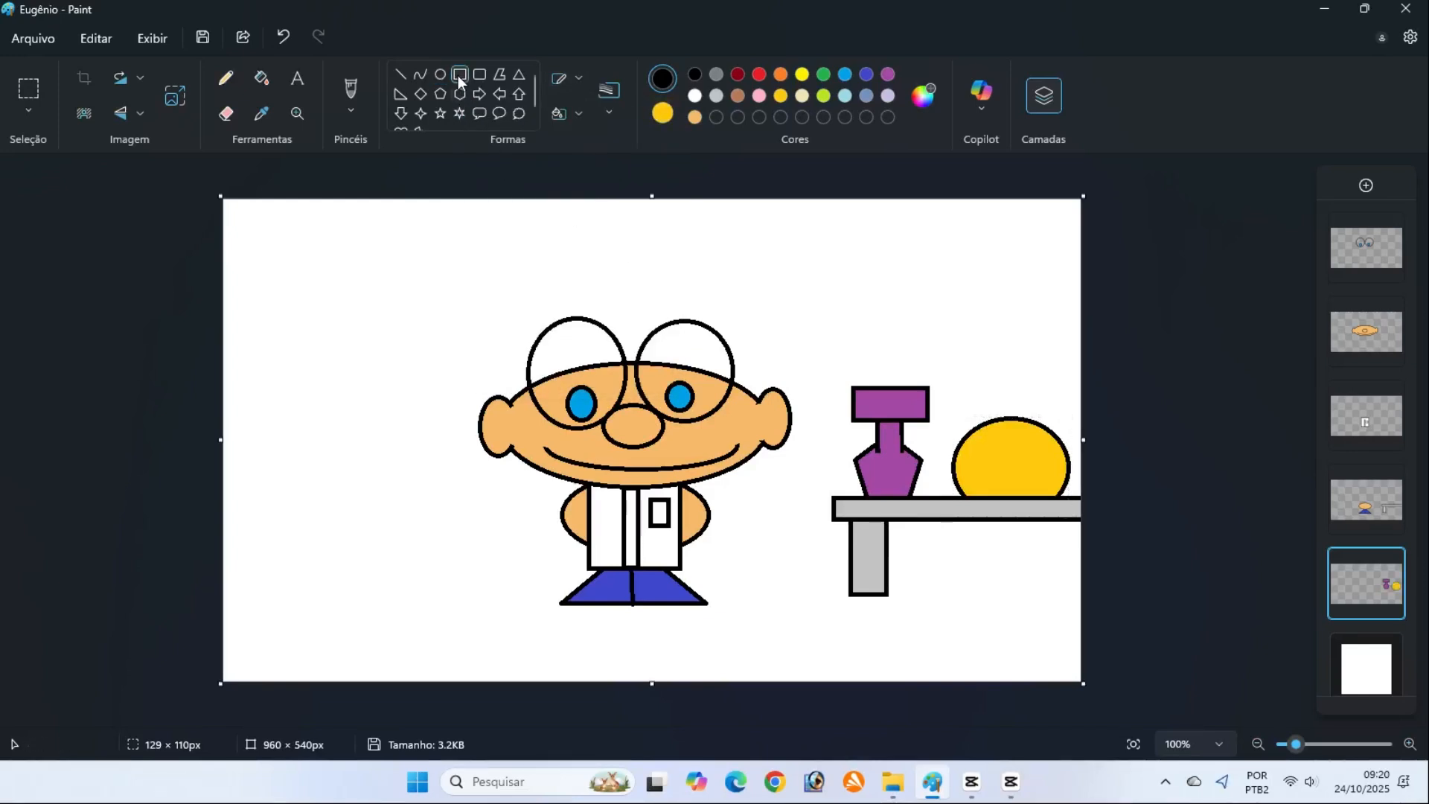
pyautogui.moveTo(995, 387); pyautogui.dragTo(1021, 438)
pyautogui.click(1060, 402)
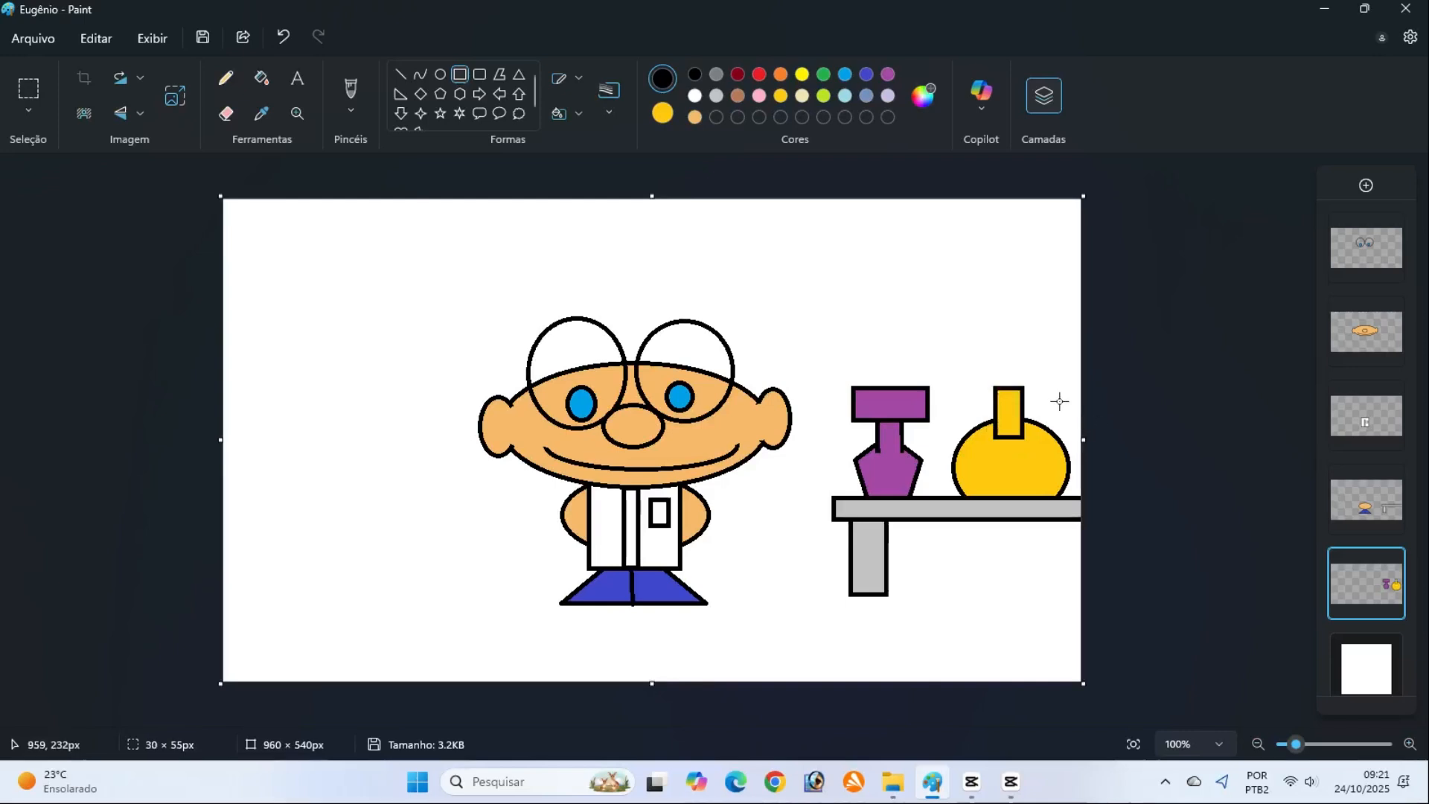
pyautogui.moveTo(979, 360); pyautogui.dragTo(1039, 392)
pyautogui.click(1060, 394)
# Cover the lines between the gold neck and the ellipse with an outline-free gold rectangle about 47 × 24 px
pyautogui.click(580, 79)
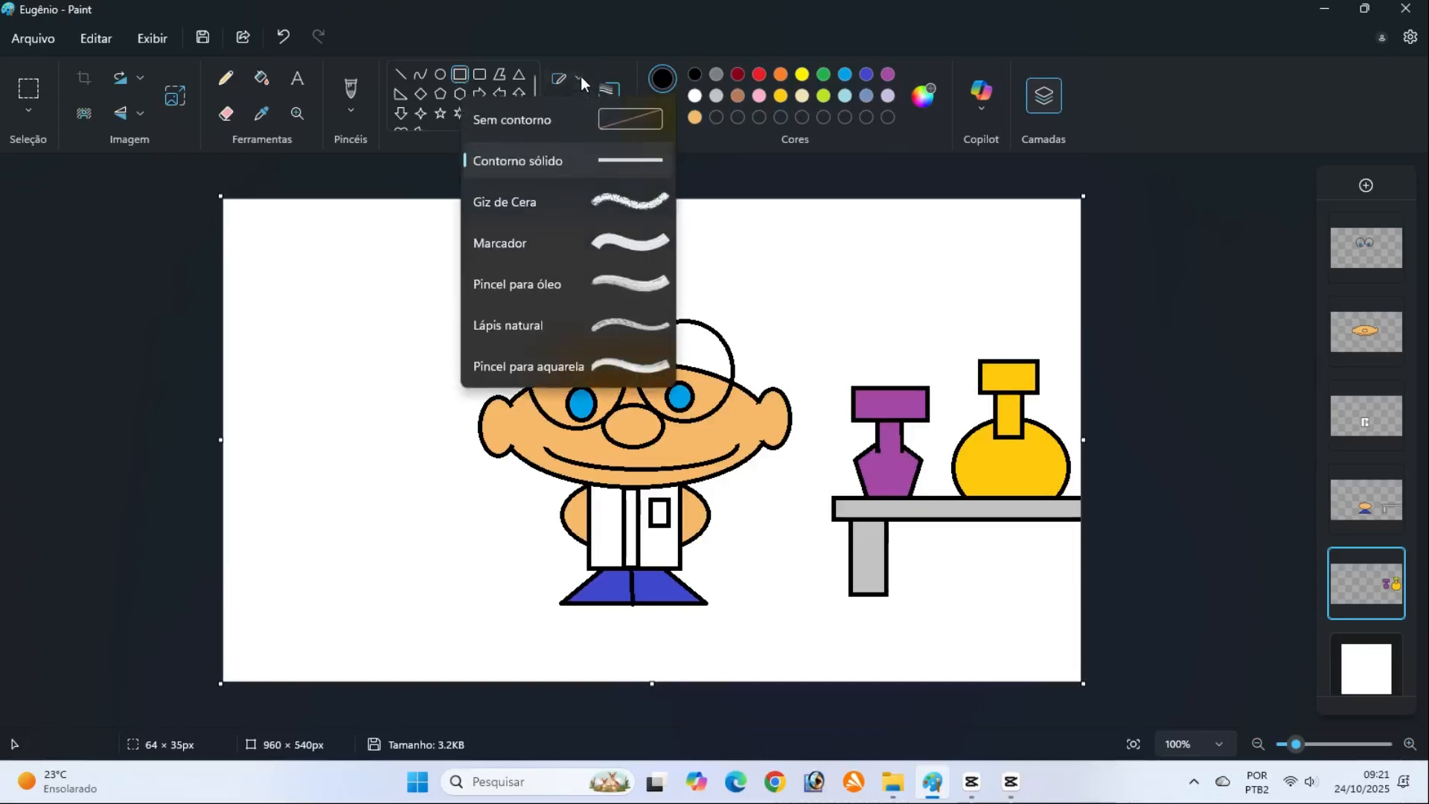
pyautogui.click(581, 77)
pyautogui.moveTo(988, 424); pyautogui.dragTo(1032, 446)
pyautogui.click(1136, 453)
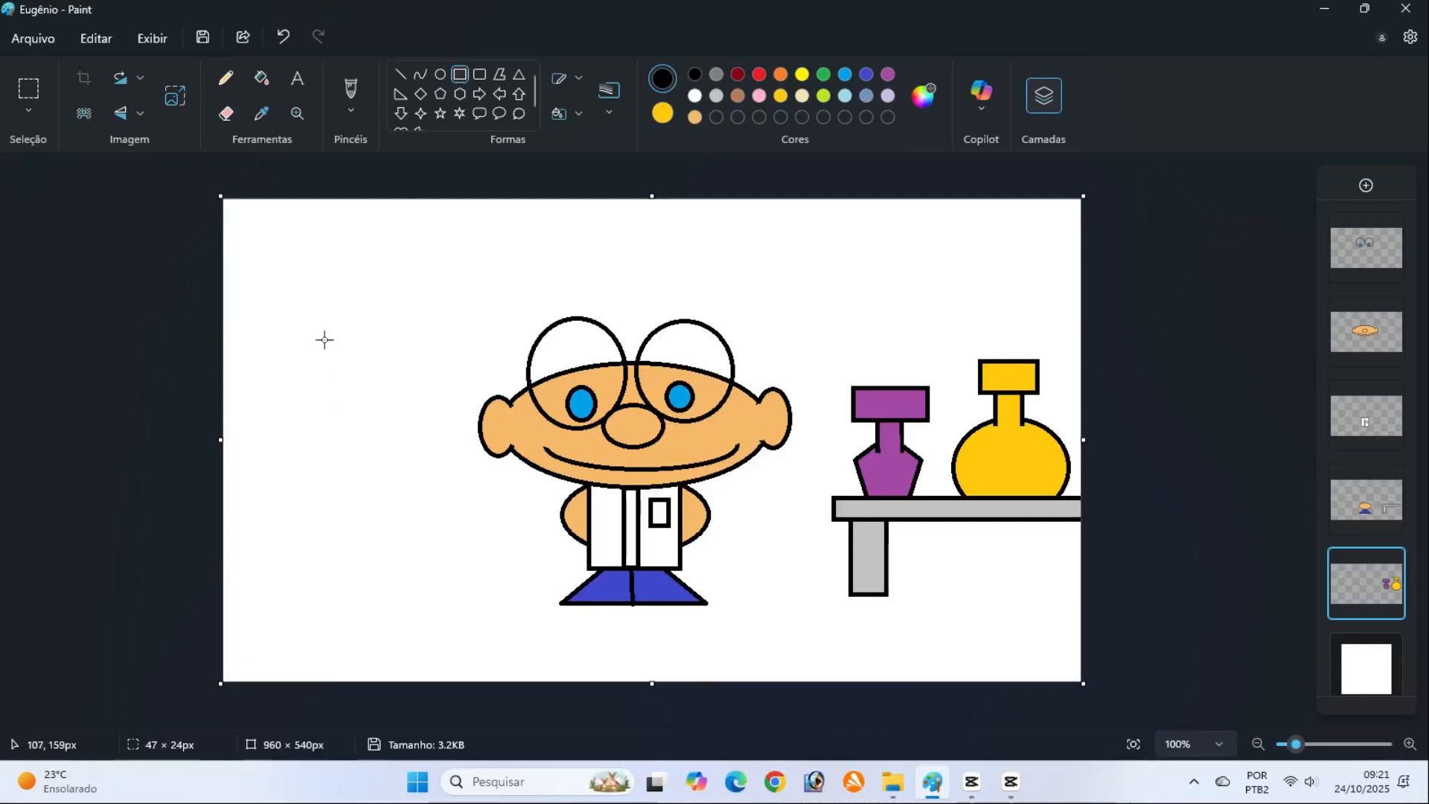
# Draw an orange triangle with solid black outline, about 177 × 207 px, and move it partly past the canvas's left edge
pyautogui.click(519, 76)
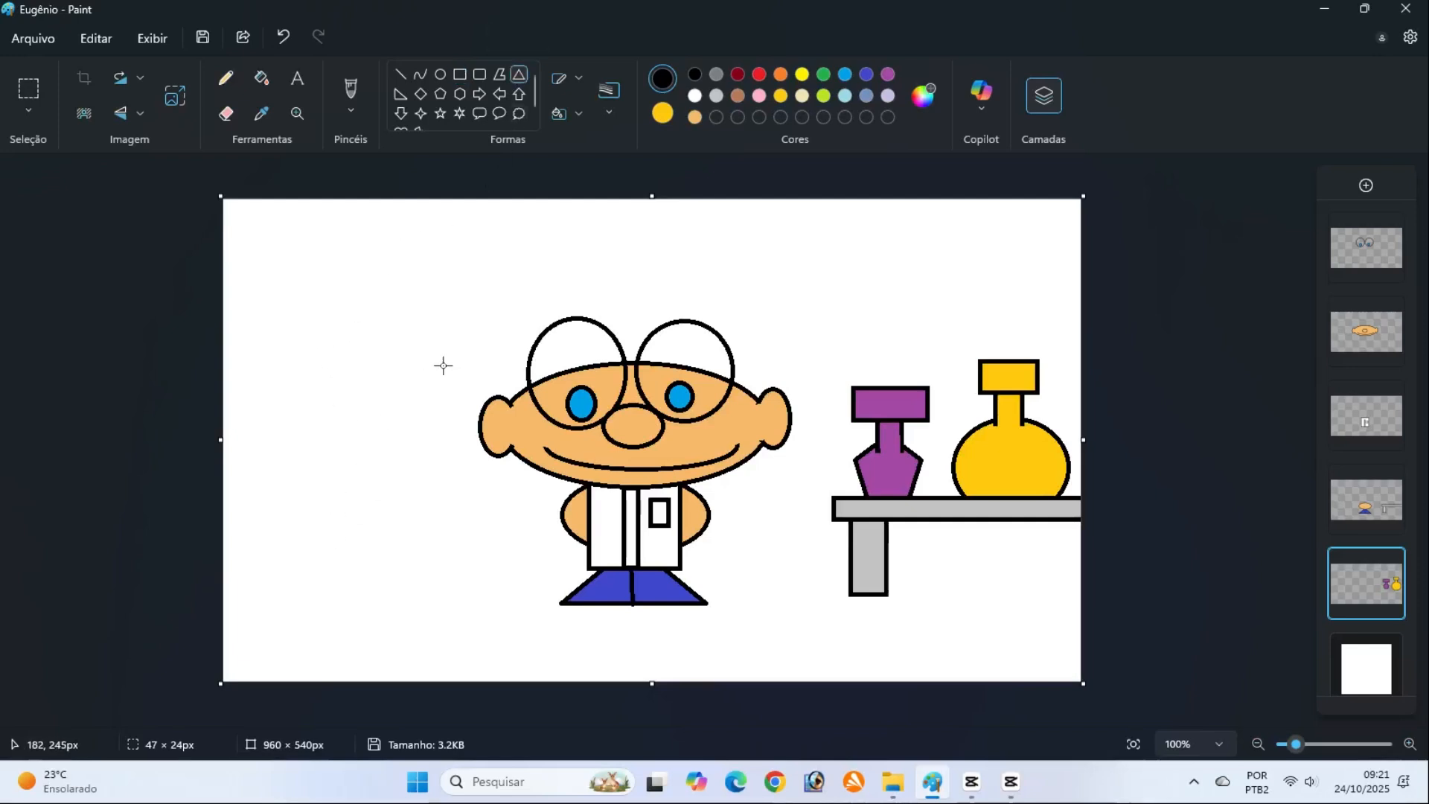
pyautogui.click(663, 113)
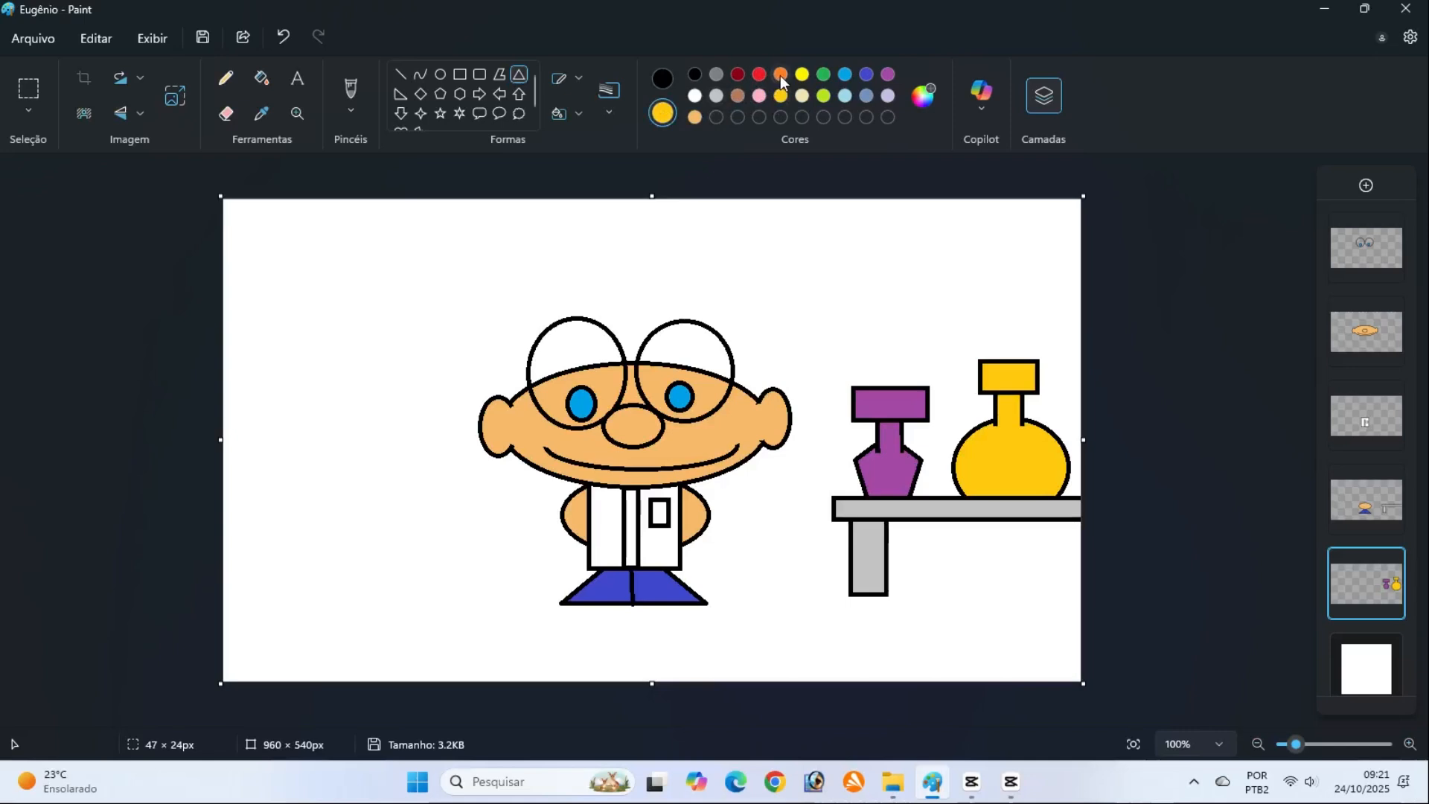
pyautogui.click(780, 76)
pyautogui.click(662, 81)
pyautogui.click(614, 91)
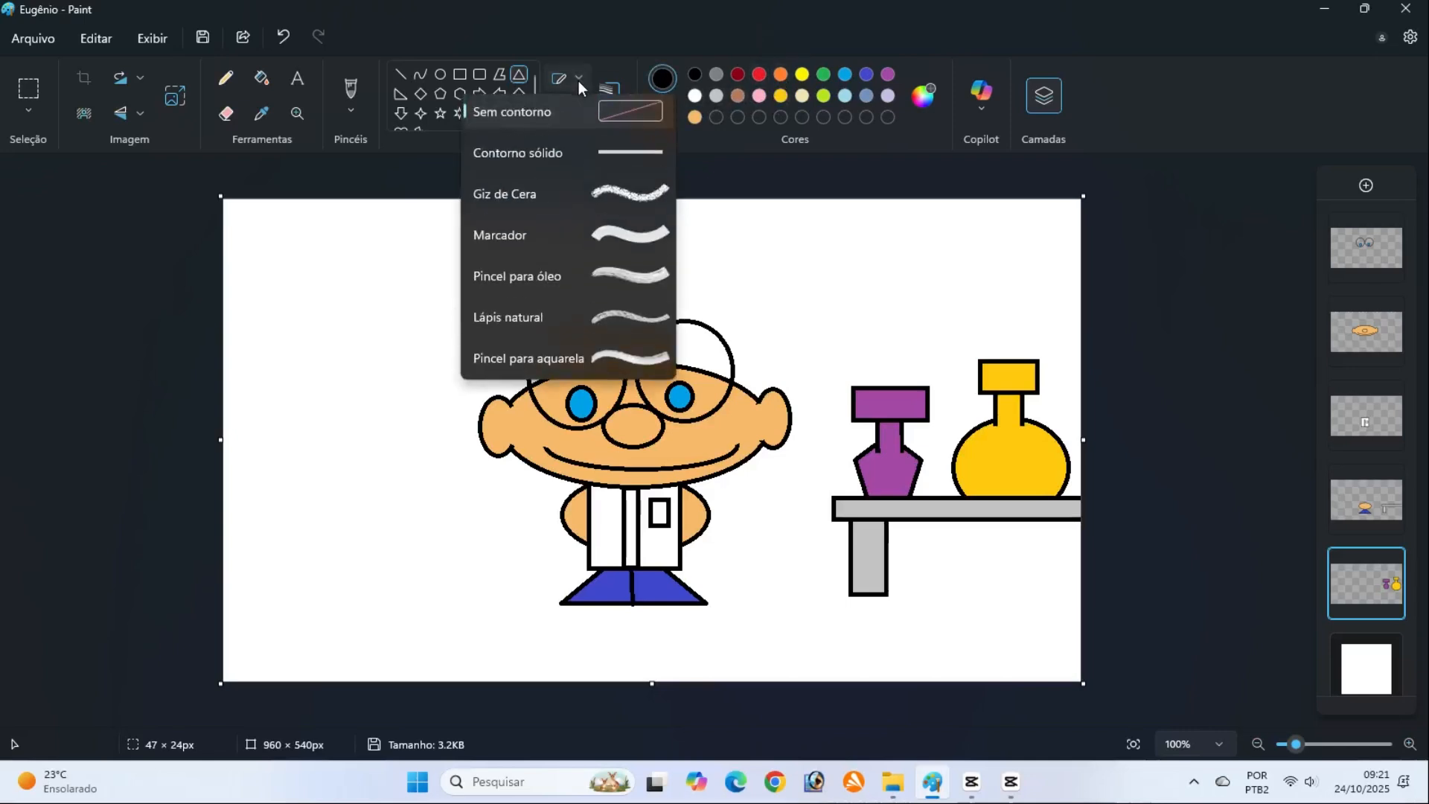
pyautogui.click(584, 157)
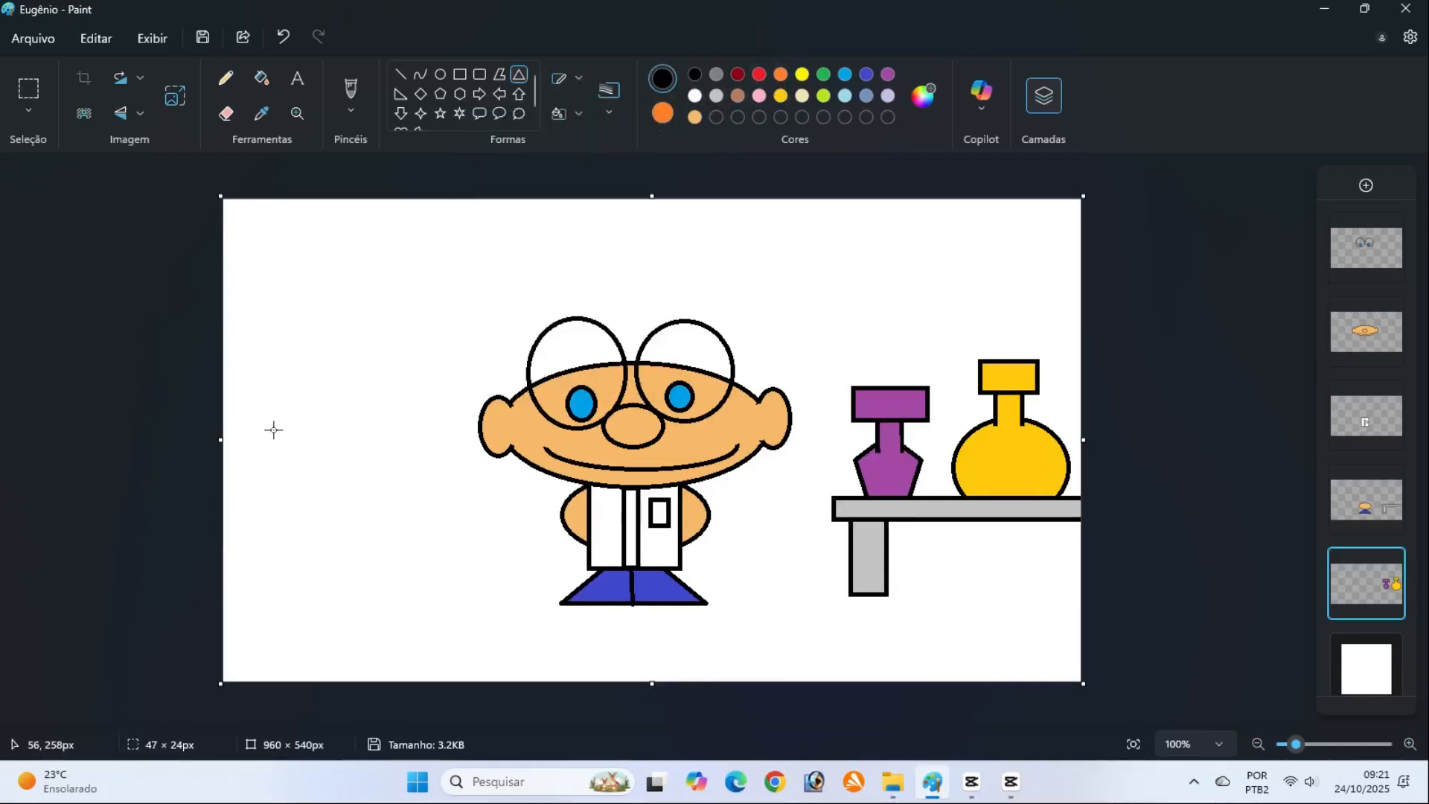
pyautogui.moveTo(273, 429)
pyautogui.mouseDown()
pyautogui.moveTo(305, 504)
pyautogui.moveTo(434, 615)
pyautogui.mouseUp()
pyautogui.moveTo(362, 552); pyautogui.dragTo(295, 549)
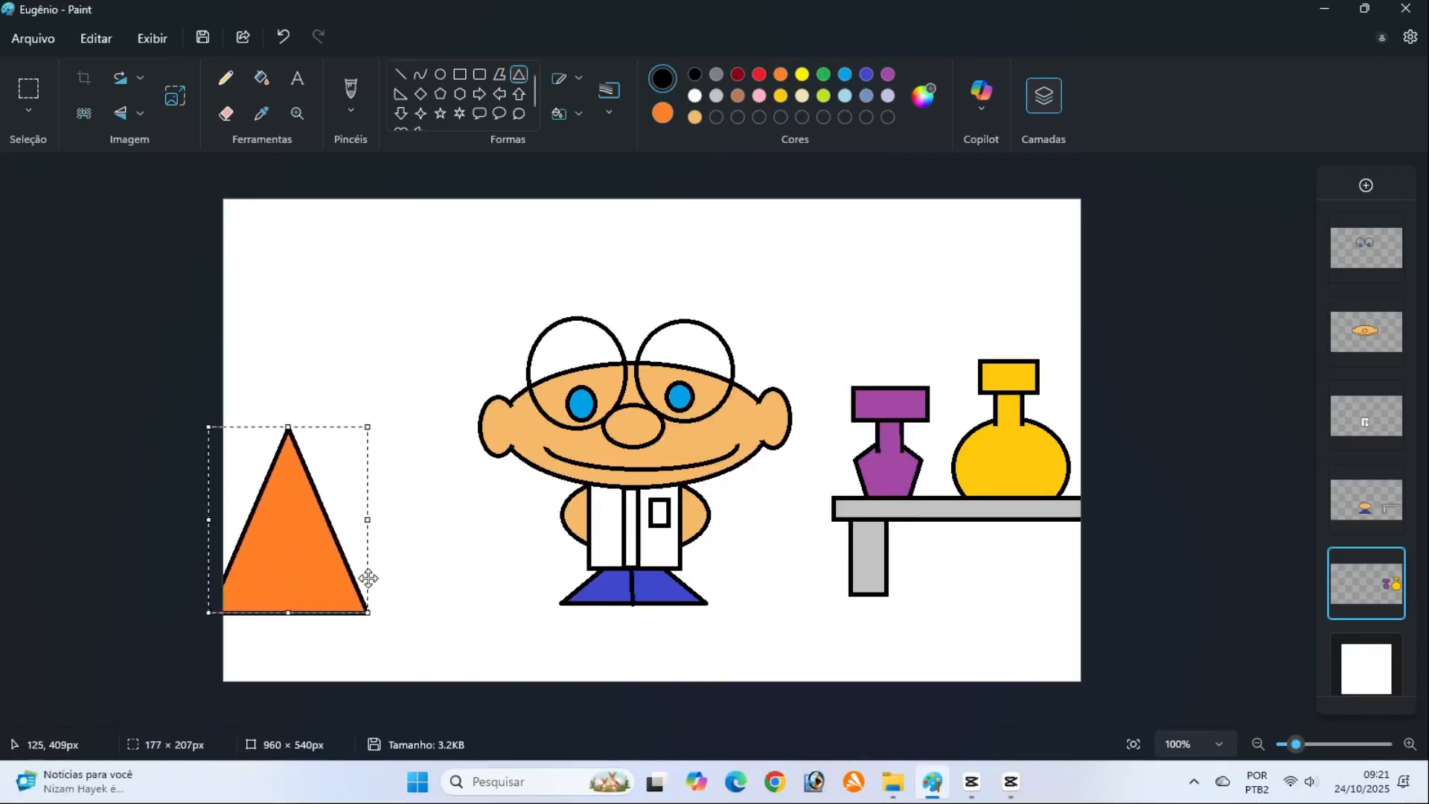
pyautogui.click(432, 573)
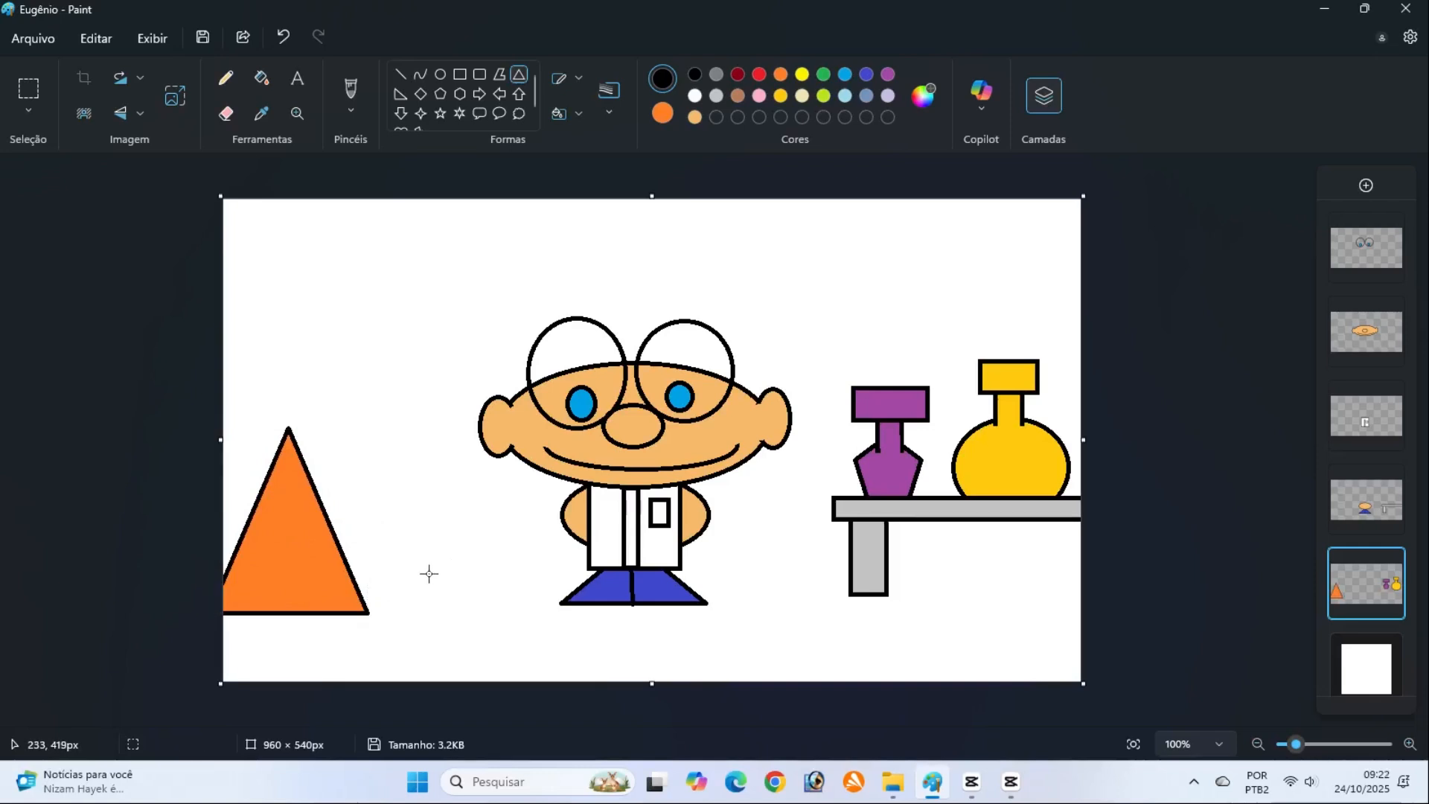
# Add an orange cap rectangle about 79 × 42 px over the tip of the orange triangle
pyautogui.click(460, 74)
pyautogui.moveTo(254, 407); pyautogui.dragTo(326, 446)
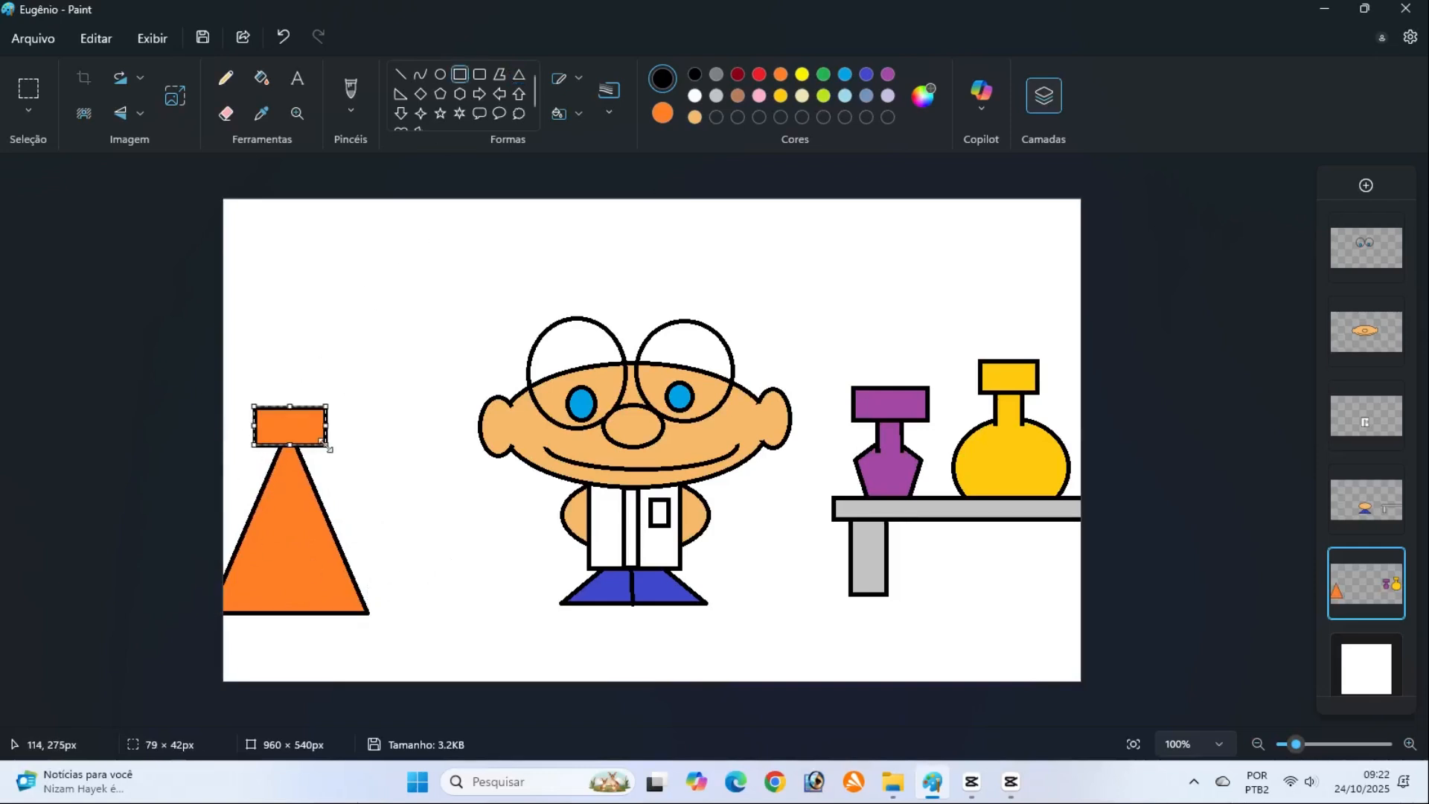
pyautogui.click(167, 402)
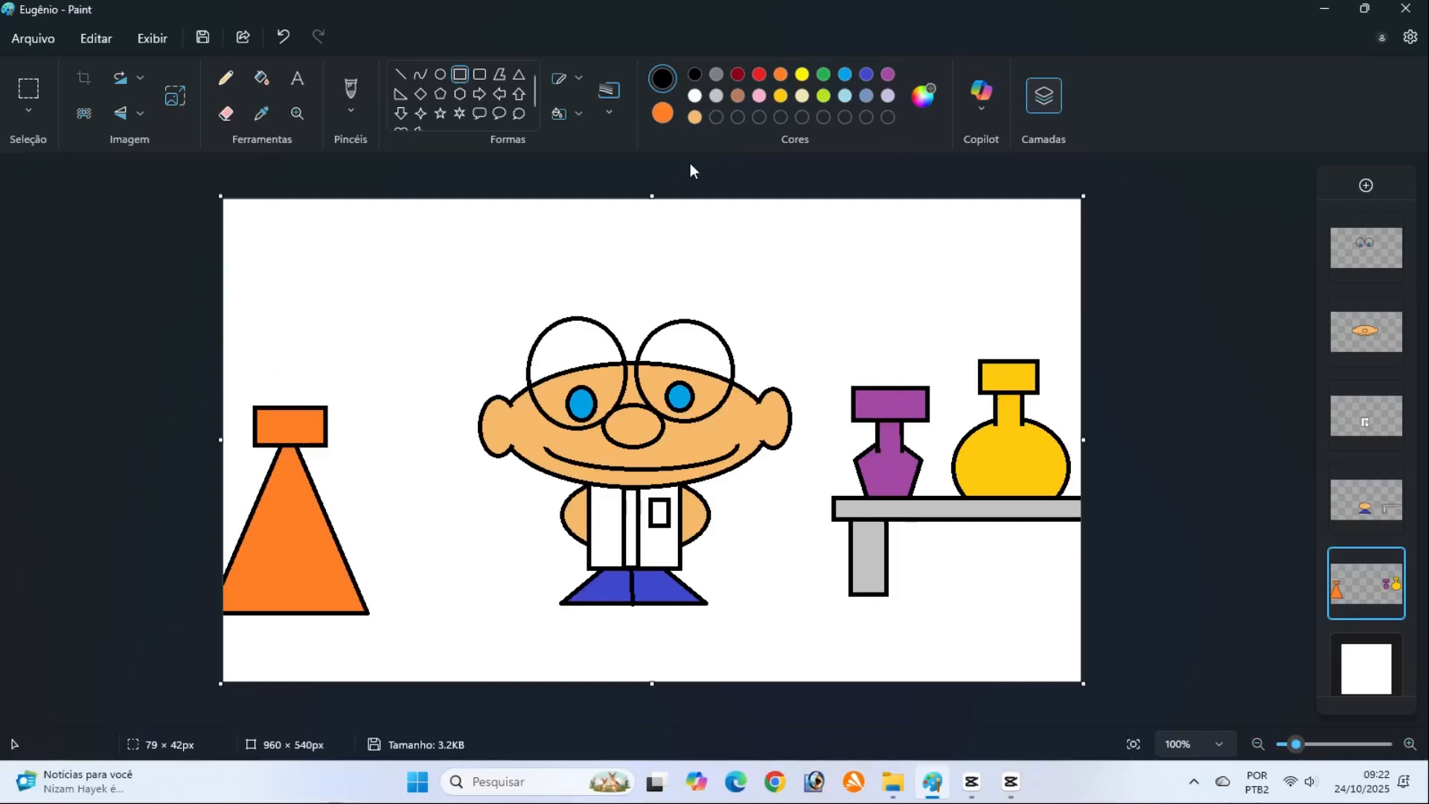
# Draw a lime, black-outlined triangle overlapping the orange flask's lower right corner and resize it to about 161 × 110 px
pyautogui.click(824, 96)
pyautogui.click(517, 81)
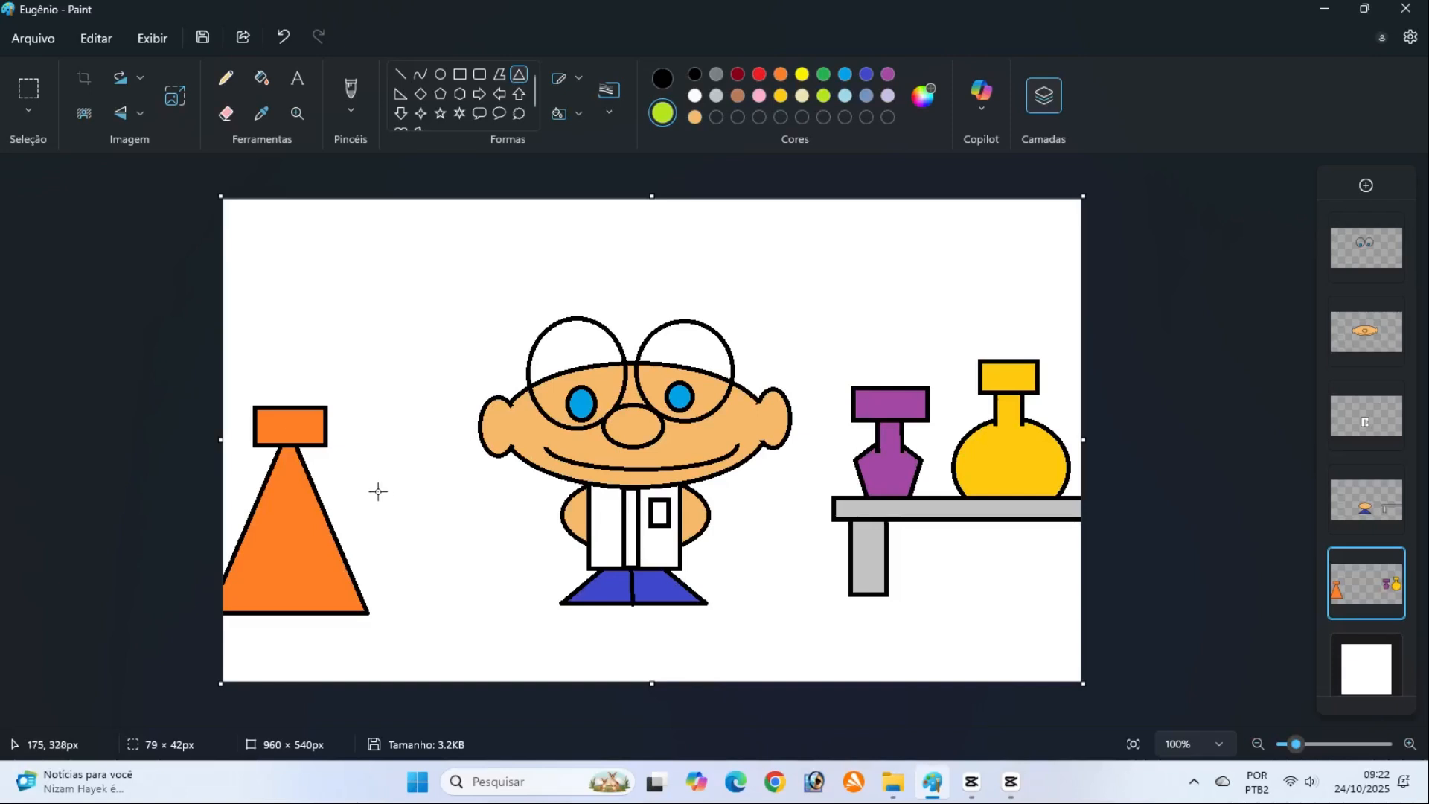
pyautogui.moveTo(378, 491)
pyautogui.mouseDown()
pyautogui.moveTo(424, 594)
pyautogui.moveTo(535, 617)
pyautogui.mouseUp()
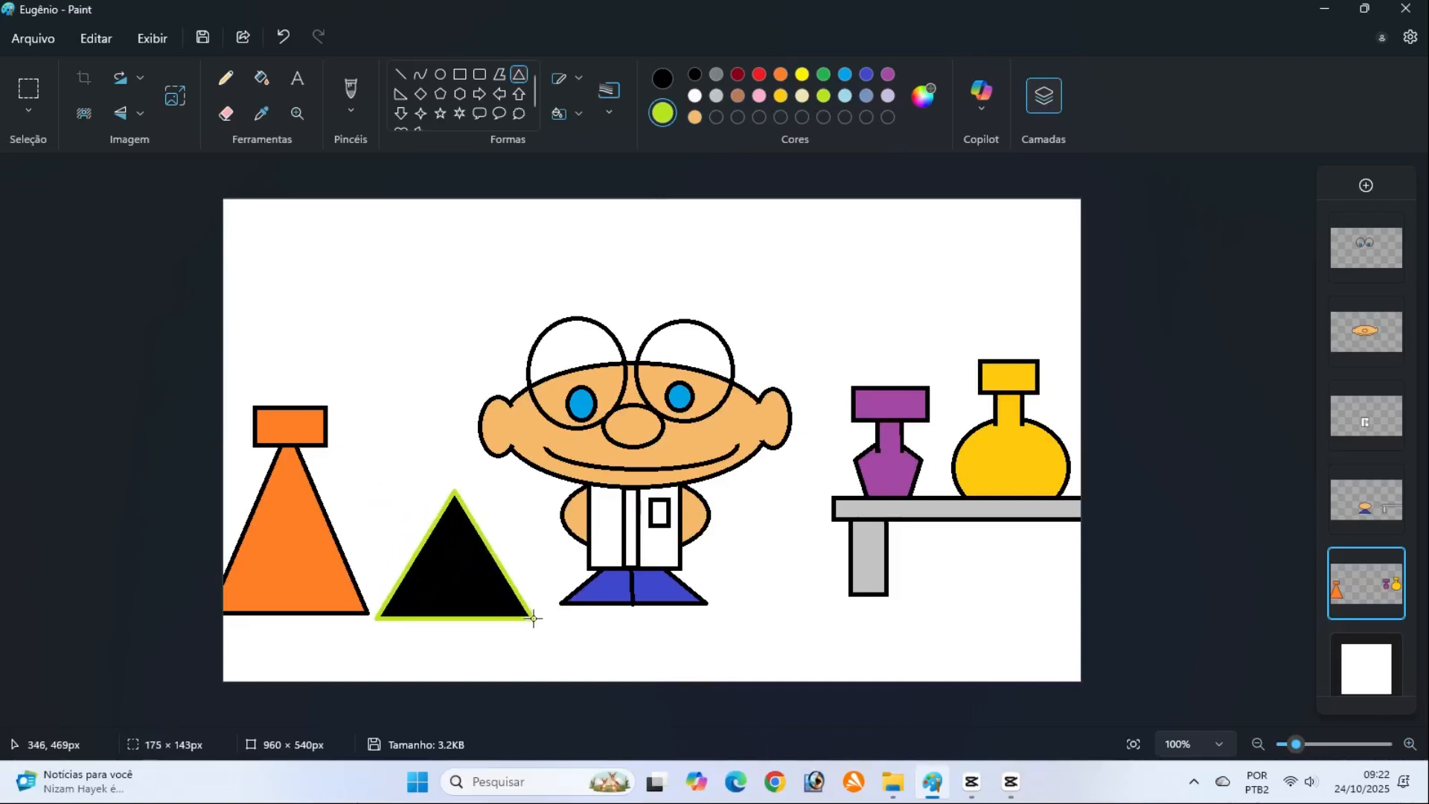
pyautogui.click(661, 78)
pyautogui.moveTo(459, 566); pyautogui.dragTo(413, 576)
pyautogui.moveTo(495, 495); pyautogui.dragTo(481, 527)
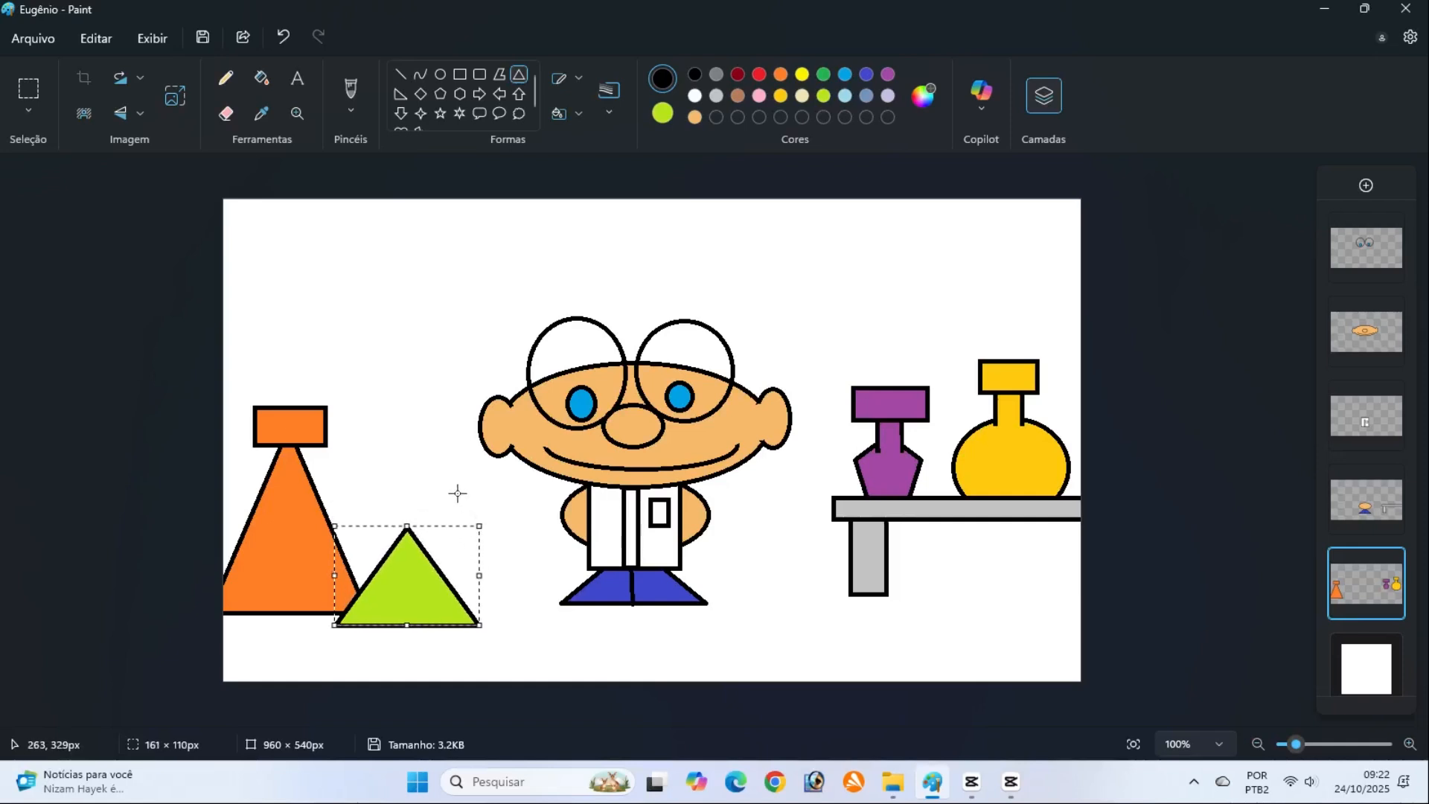
pyautogui.click(1120, 555)
# Add a lime cap rectangle about 60 × 31 px over the tip of the lime triangle
pyautogui.moveTo(372, 503)
pyautogui.mouseDown()
pyautogui.moveTo(414, 536)
pyautogui.moveTo(136, 547)
pyautogui.mouseUp()
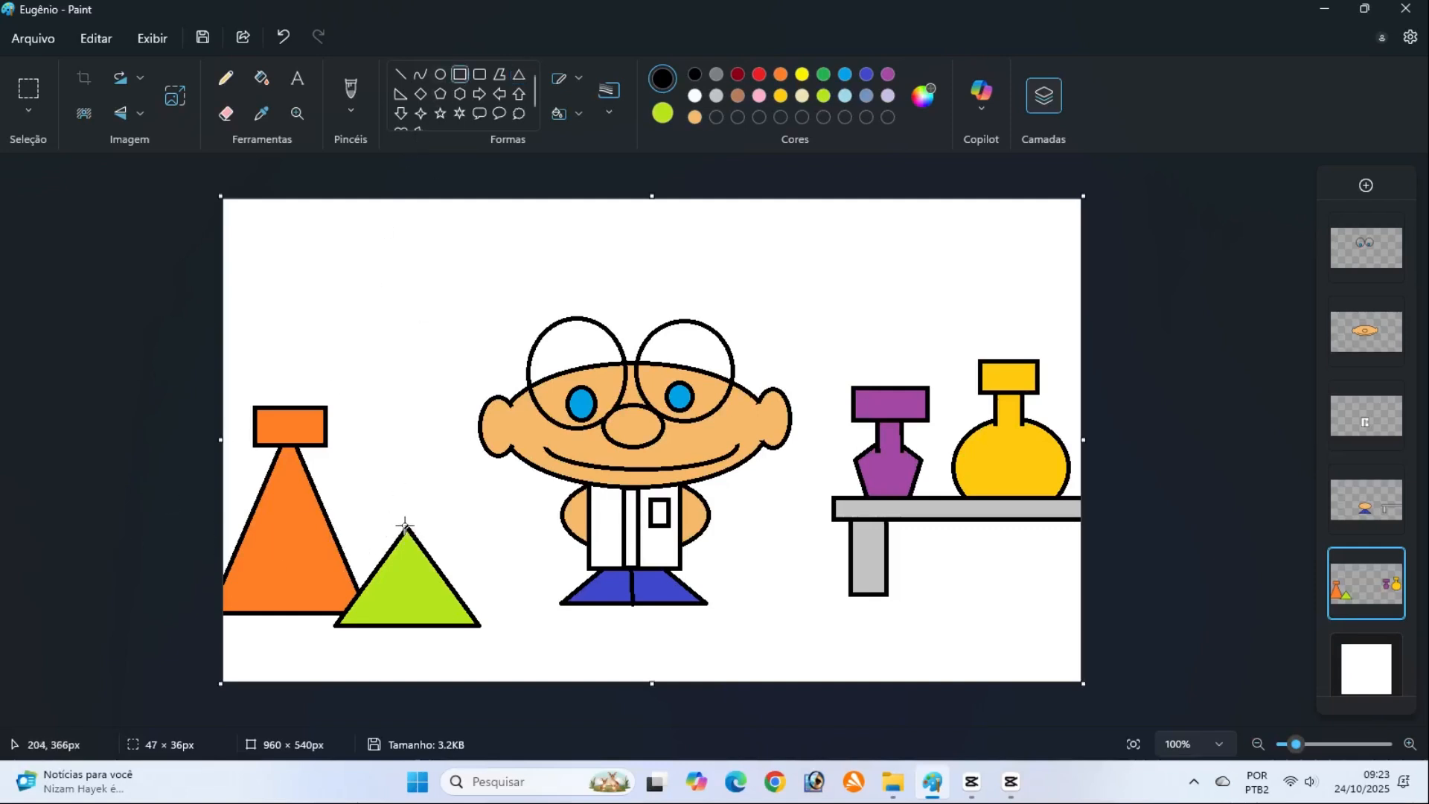
pyautogui.moveTo(383, 512); pyautogui.dragTo(437, 539)
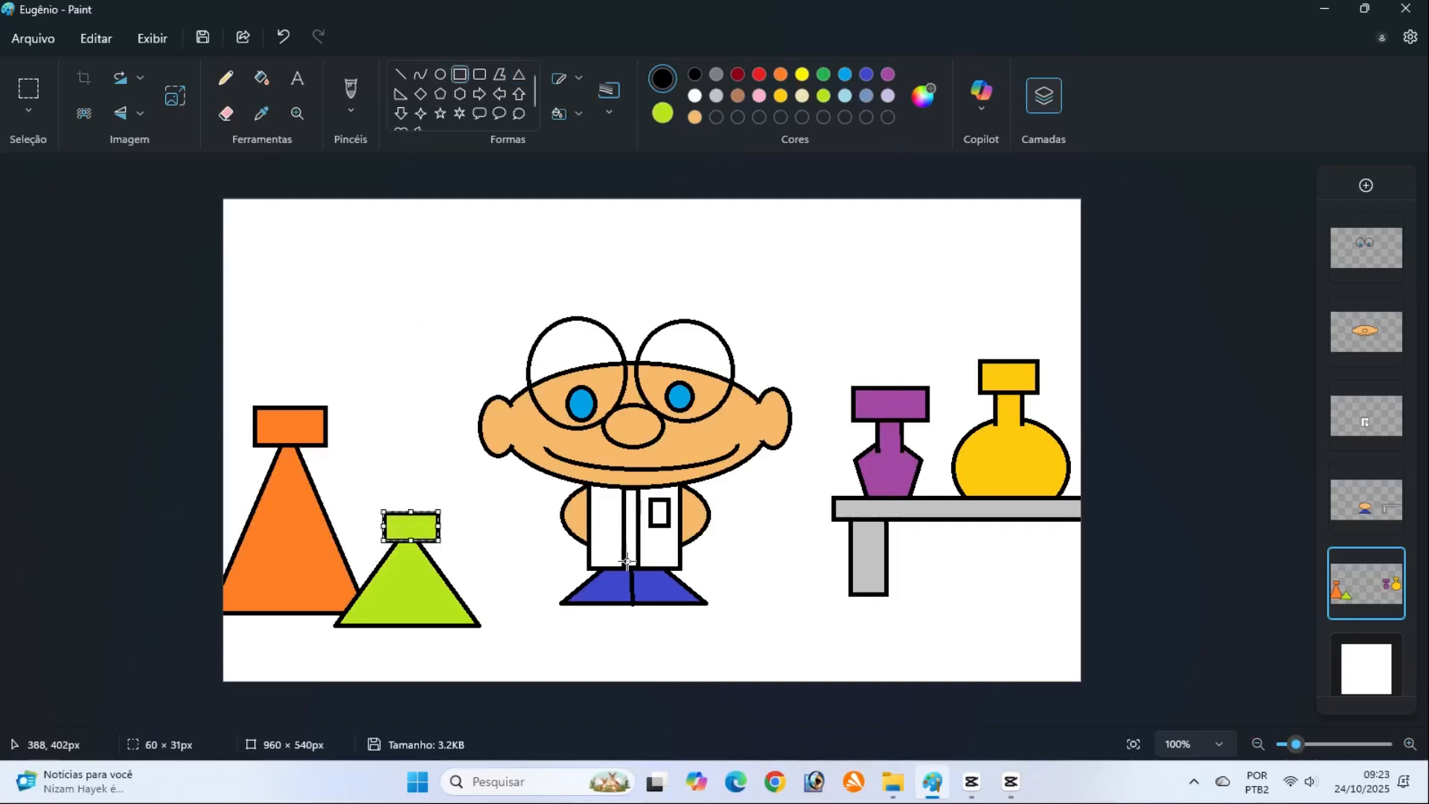
pyautogui.click(1120, 519)
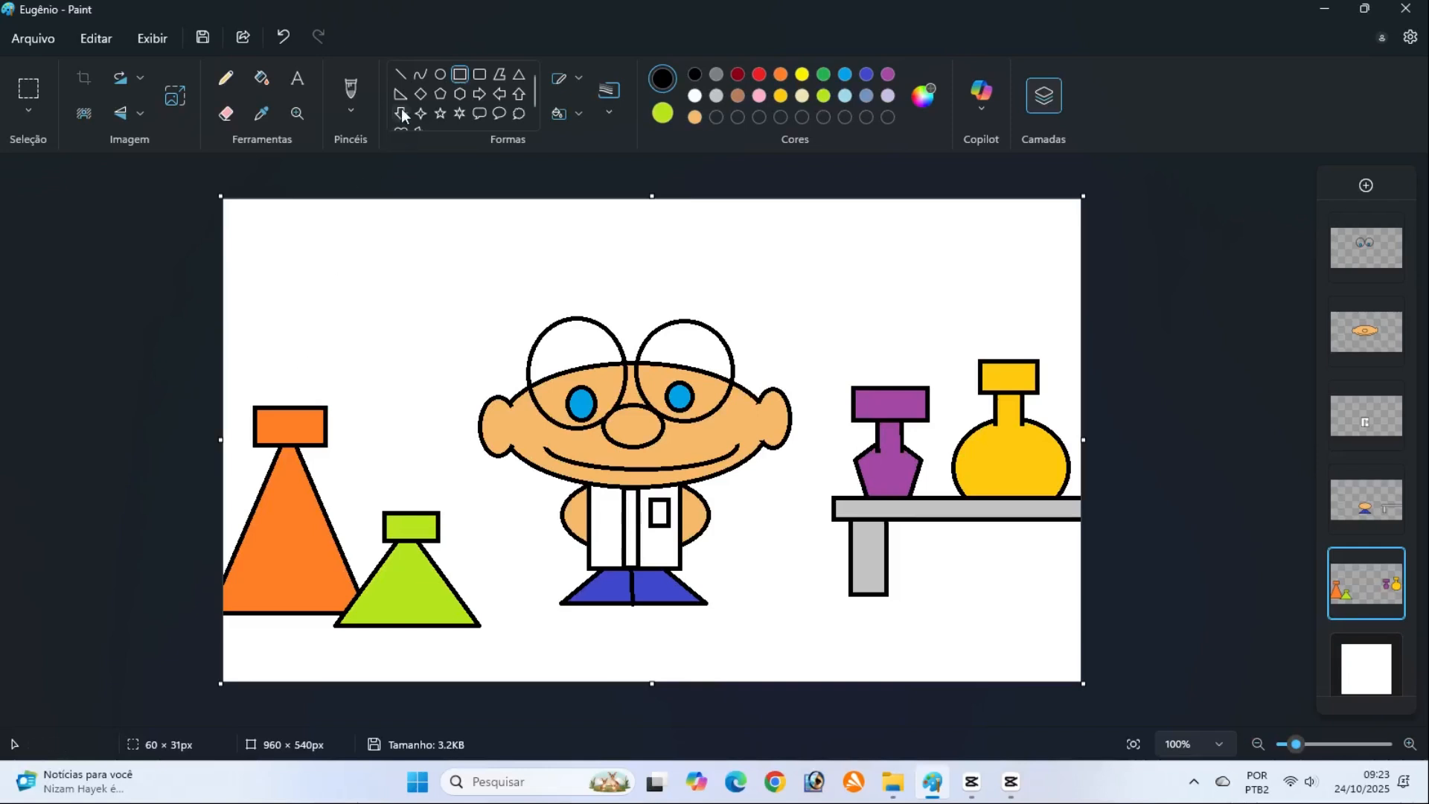
# Draw an 8 px black tube in two bent curves from the orange flask's cap up and over to the lime flask's cap
pyautogui.click(401, 75)
pyautogui.click(606, 110)
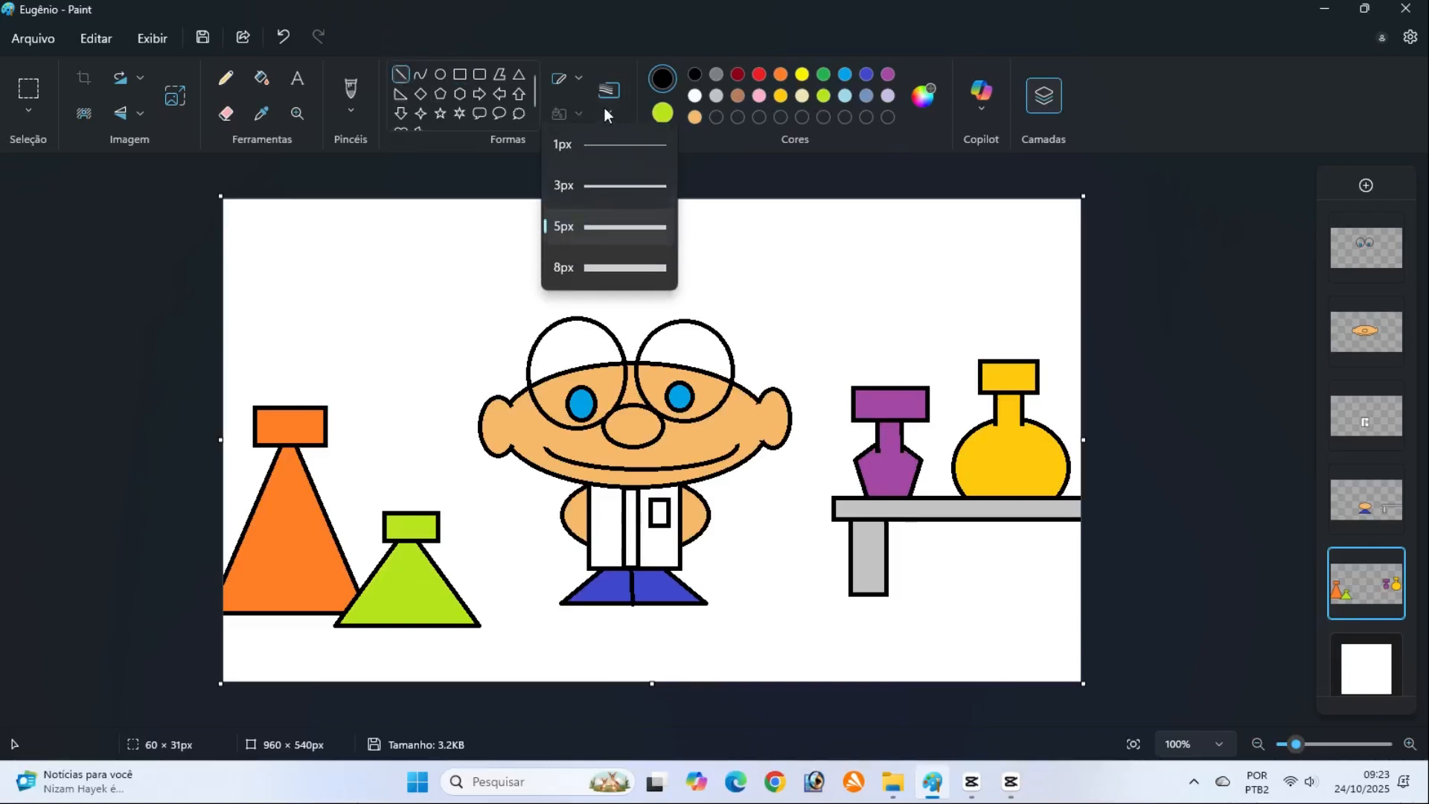
pyautogui.click(599, 267)
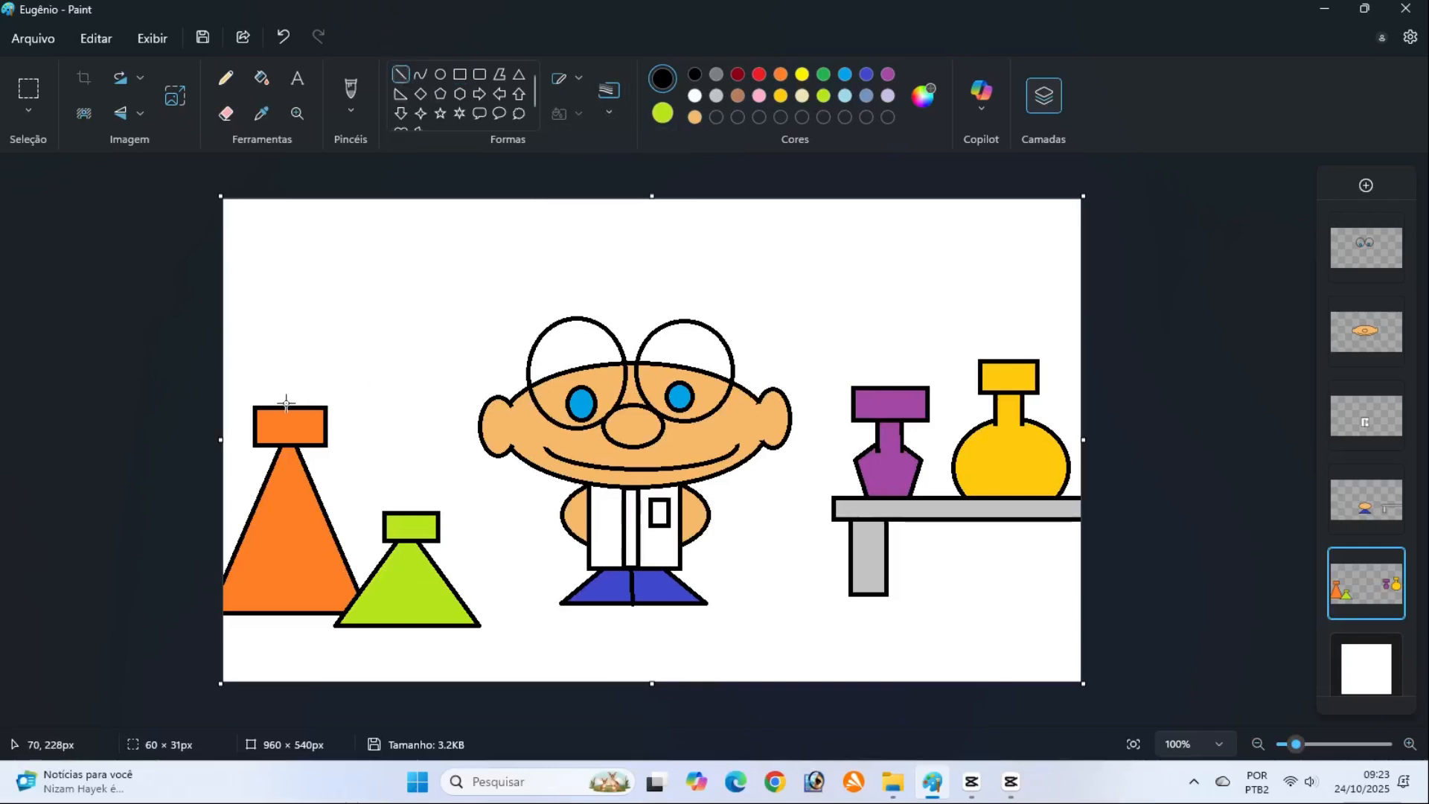
pyautogui.moveTo(286, 406); pyautogui.dragTo(351, 384)
pyautogui.press('Delete')
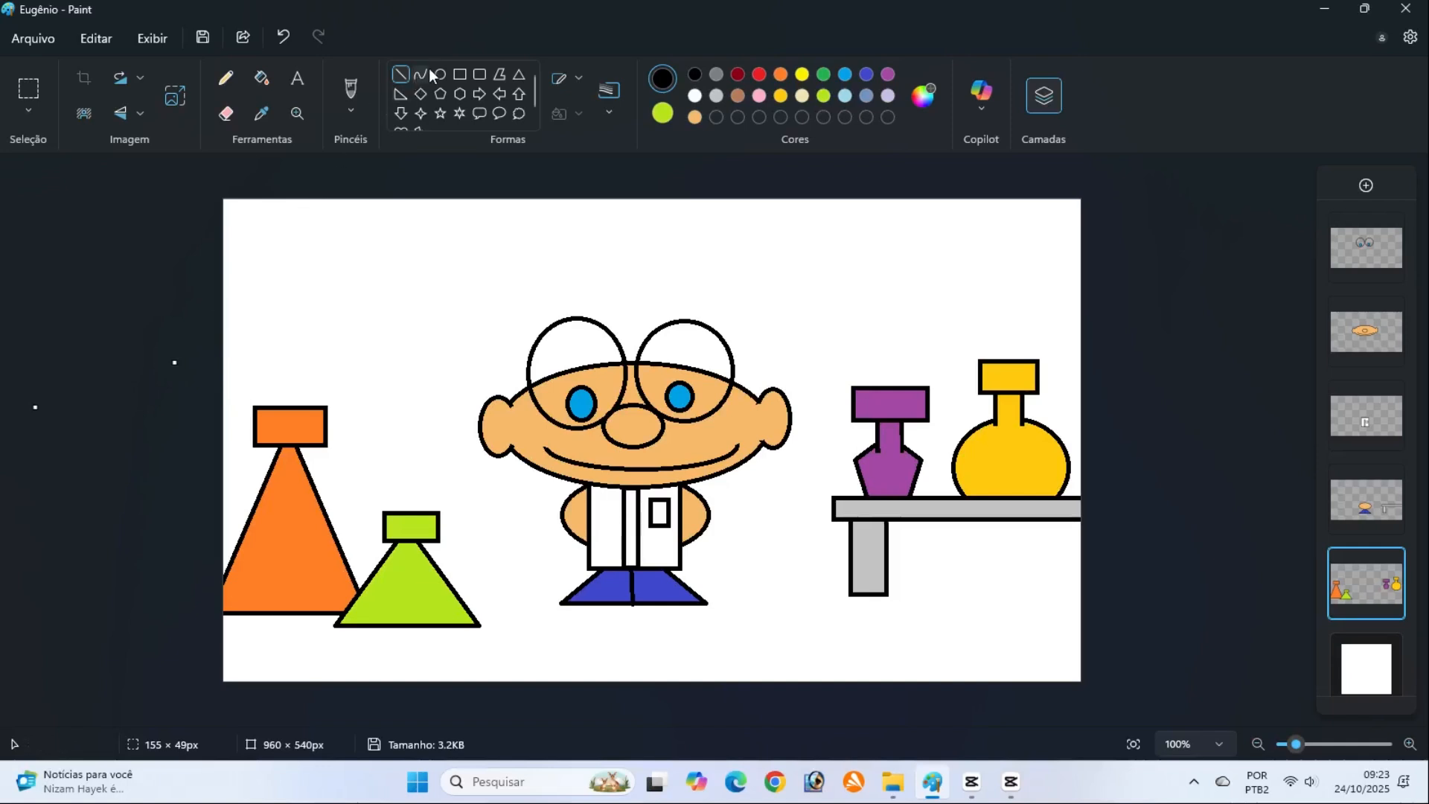
pyautogui.moveTo(289, 408)
pyautogui.mouseDown()
pyautogui.moveTo(293, 357)
pyautogui.moveTo(396, 322)
pyautogui.moveTo(427, 351)
pyautogui.moveTo(407, 371)
pyautogui.moveTo(344, 373)
pyautogui.moveTo(332, 320)
pyautogui.moveTo(345, 277)
pyautogui.moveTo(361, 256)
pyautogui.moveTo(405, 258)
pyautogui.mouseUp()
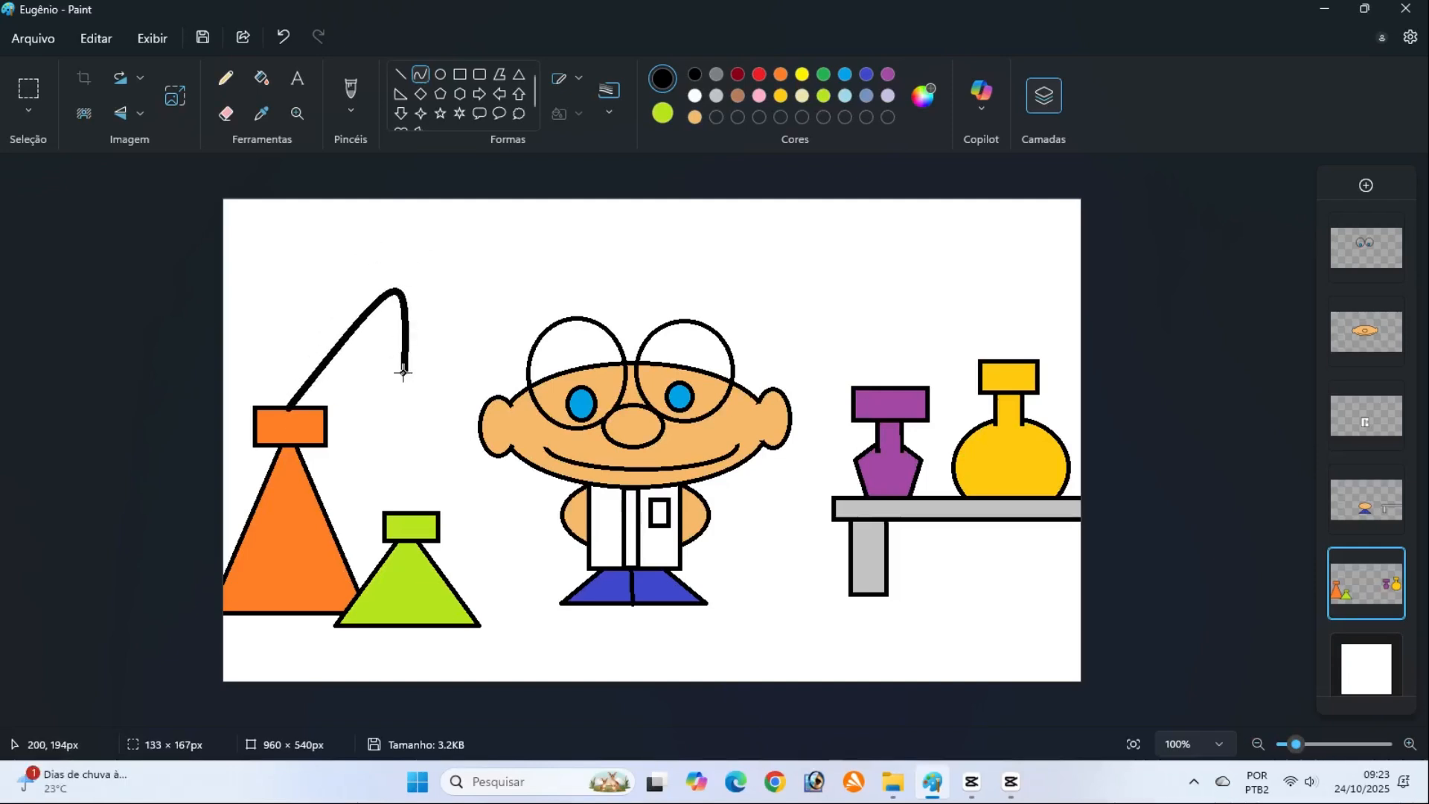
pyautogui.moveTo(403, 373); pyautogui.dragTo(403, 370)
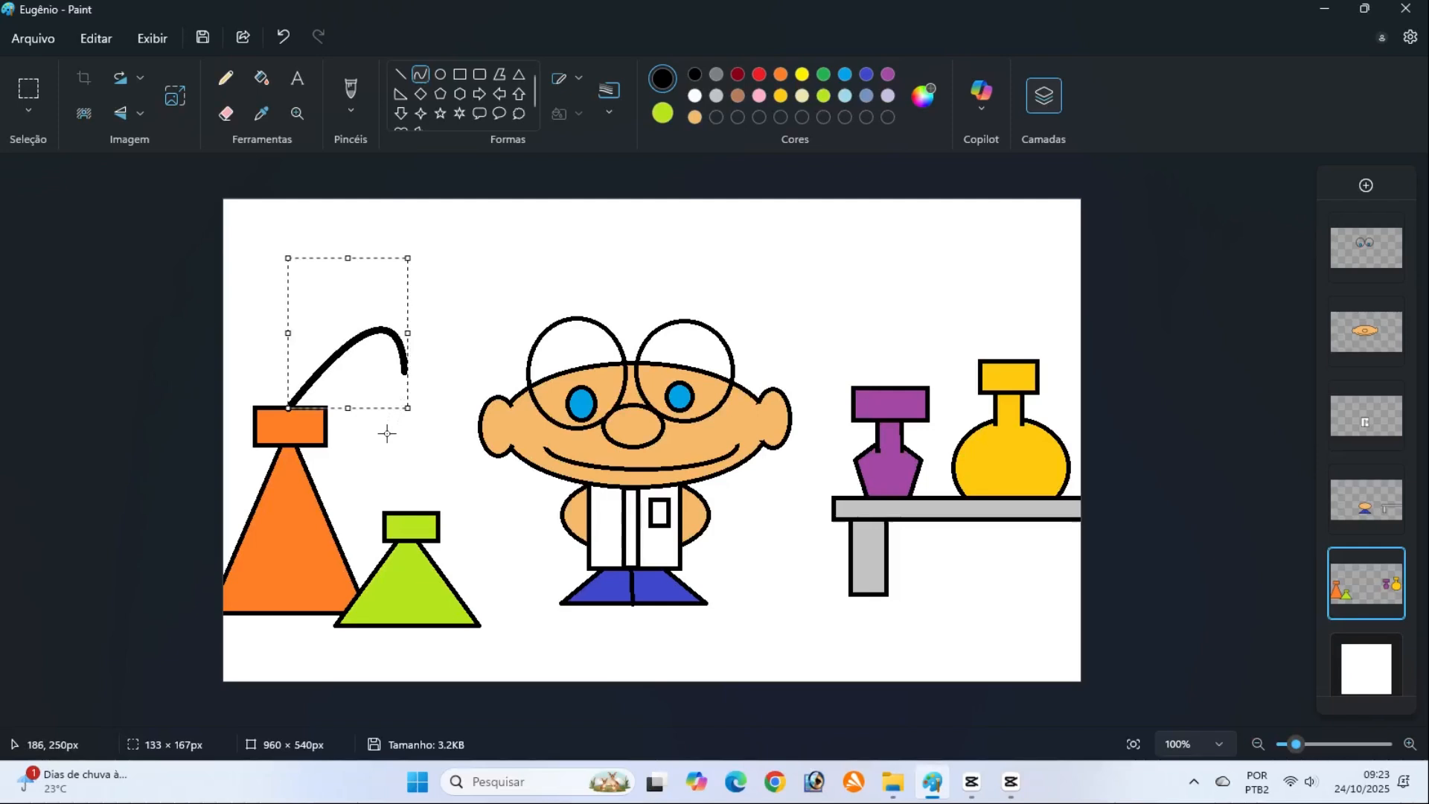
pyautogui.click(179, 398)
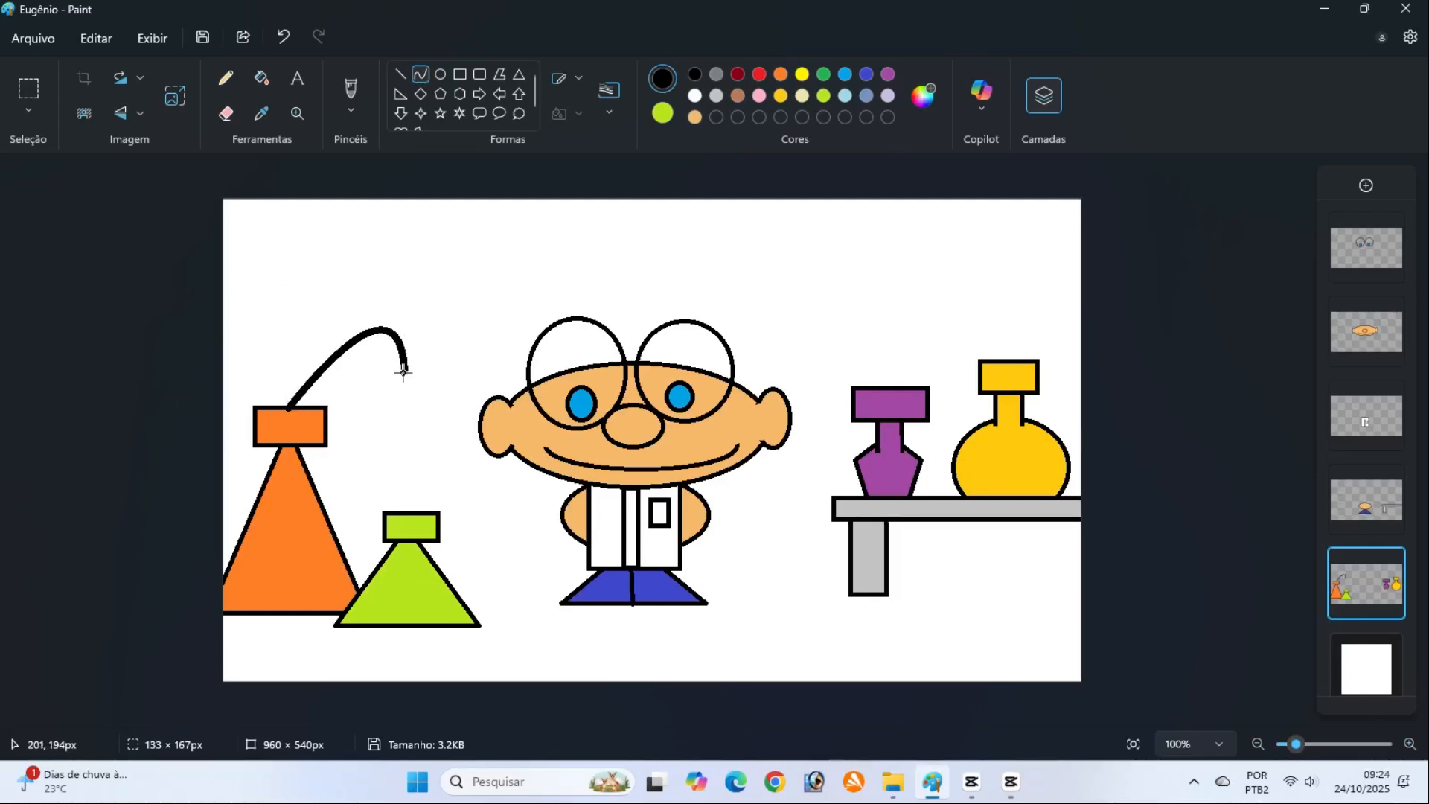
pyautogui.moveTo(403, 370); pyautogui.dragTo(405, 514)
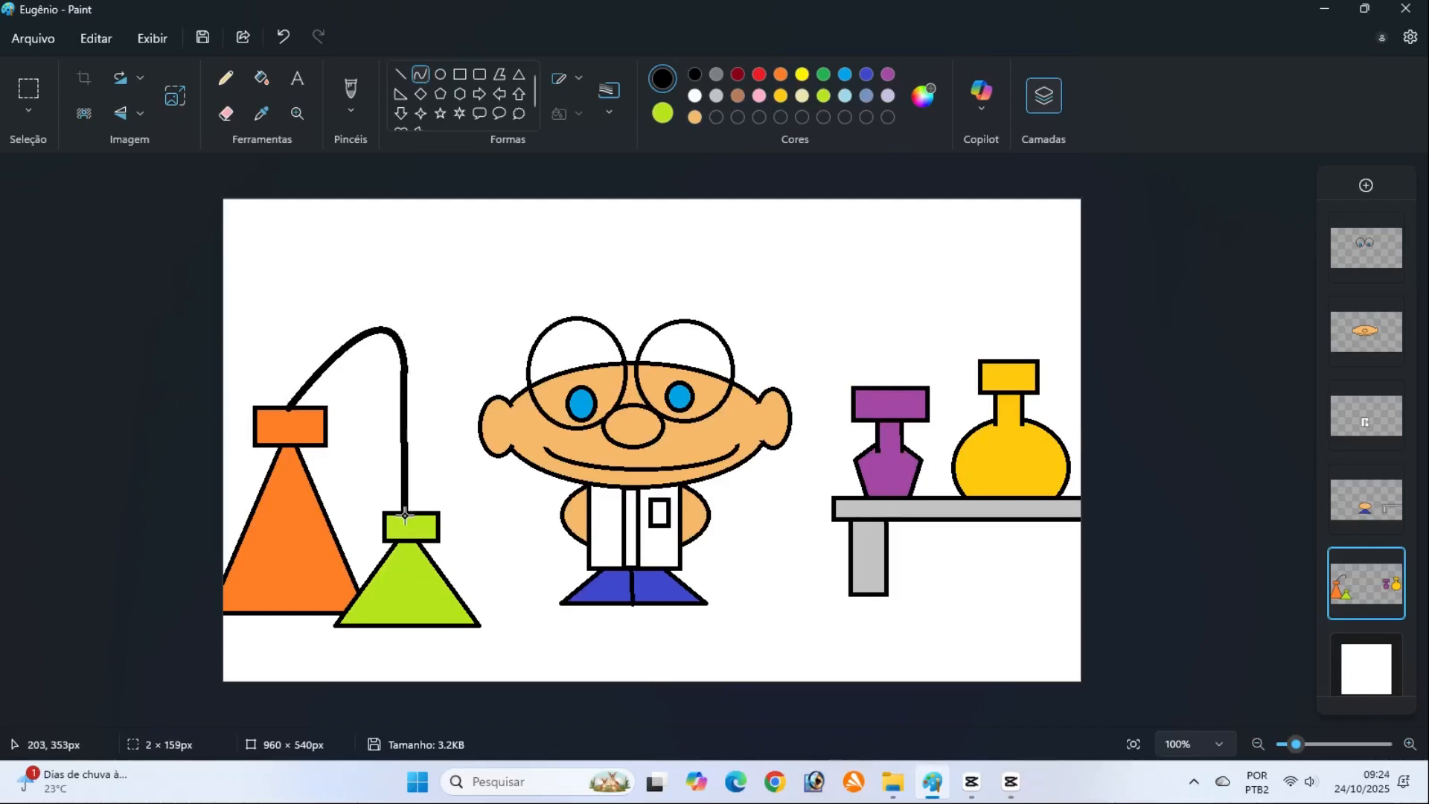
pyautogui.moveTo(405, 440); pyautogui.dragTo(452, 427)
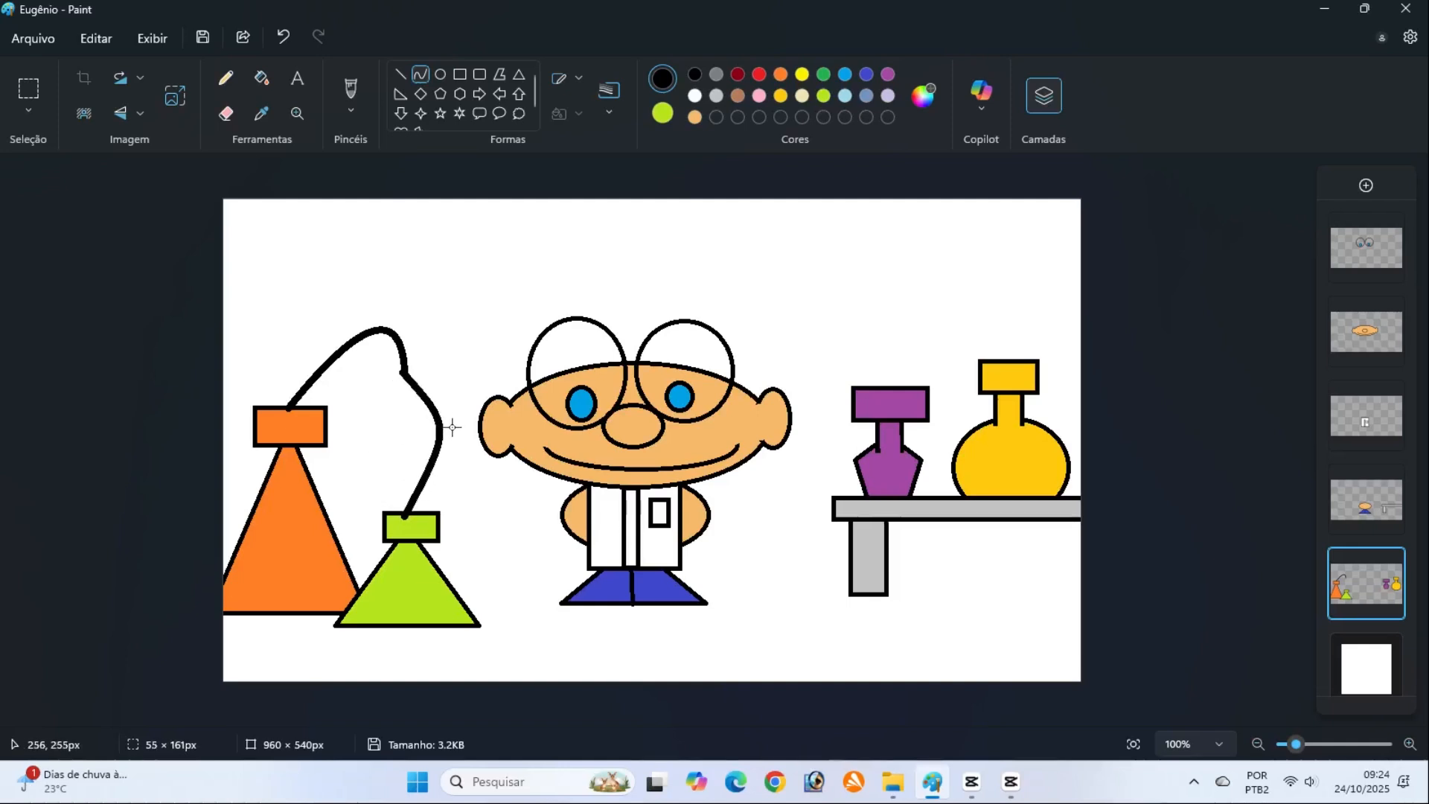
# Add an unfilled black ellipse about 49 × 25 px as a loop where the two tube curves meet
pyautogui.click(441, 73)
pyautogui.click(580, 113)
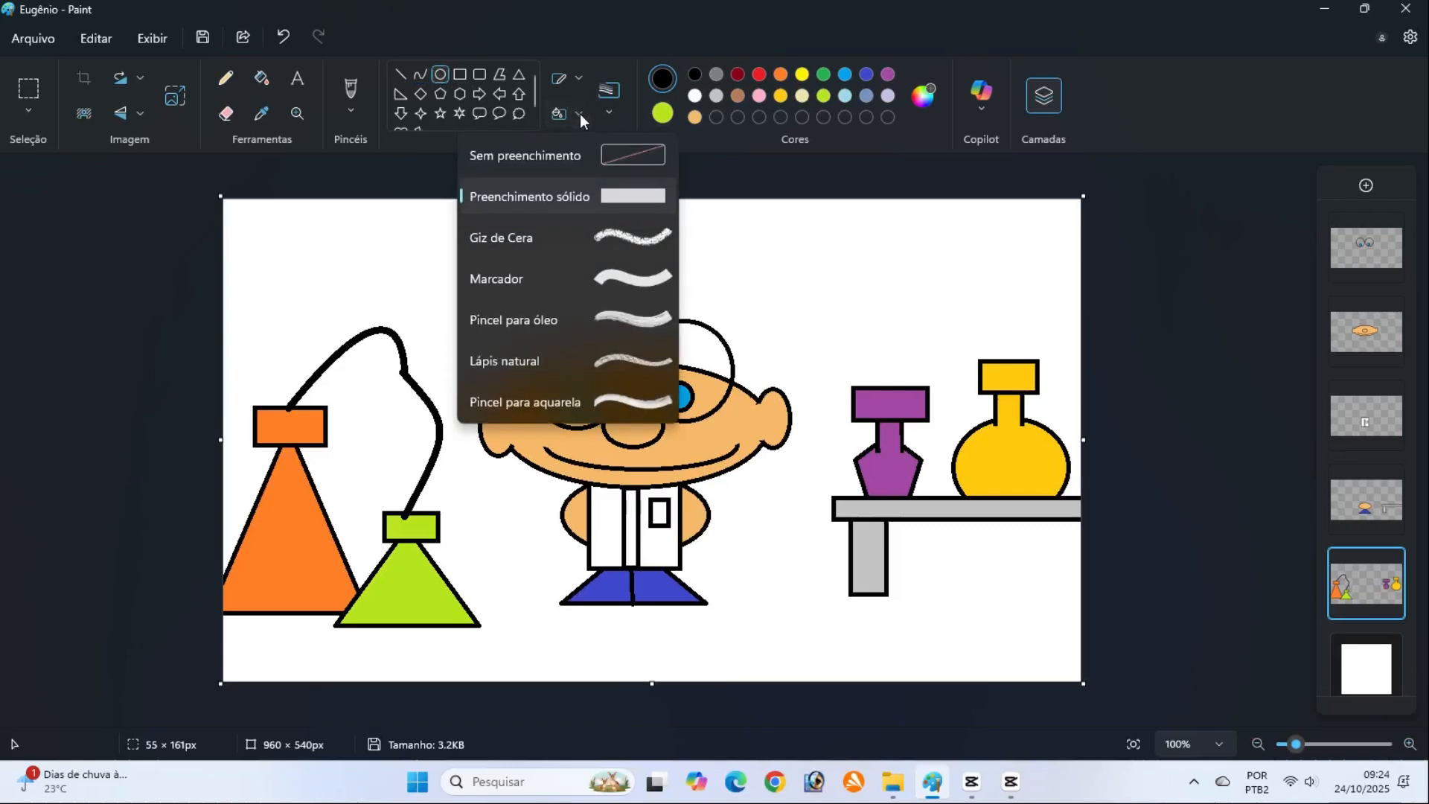
pyautogui.click(576, 156)
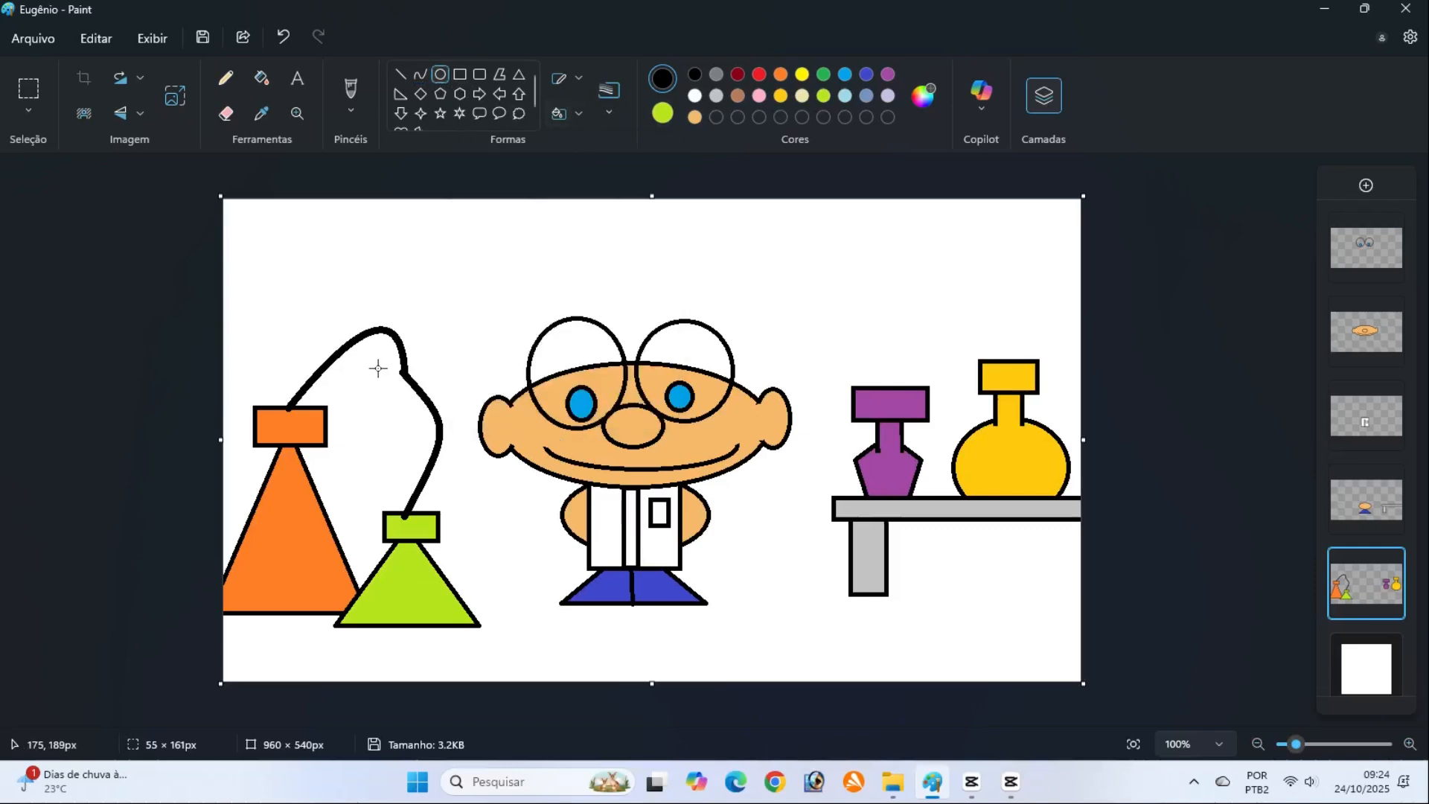
pyautogui.moveTo(360, 361); pyautogui.dragTo(405, 384)
pyautogui.click(171, 422)
# Draw horizontal black floor lines from the right shoe to the canvas edge and from the left shoe to the lime flask
pyautogui.click(400, 74)
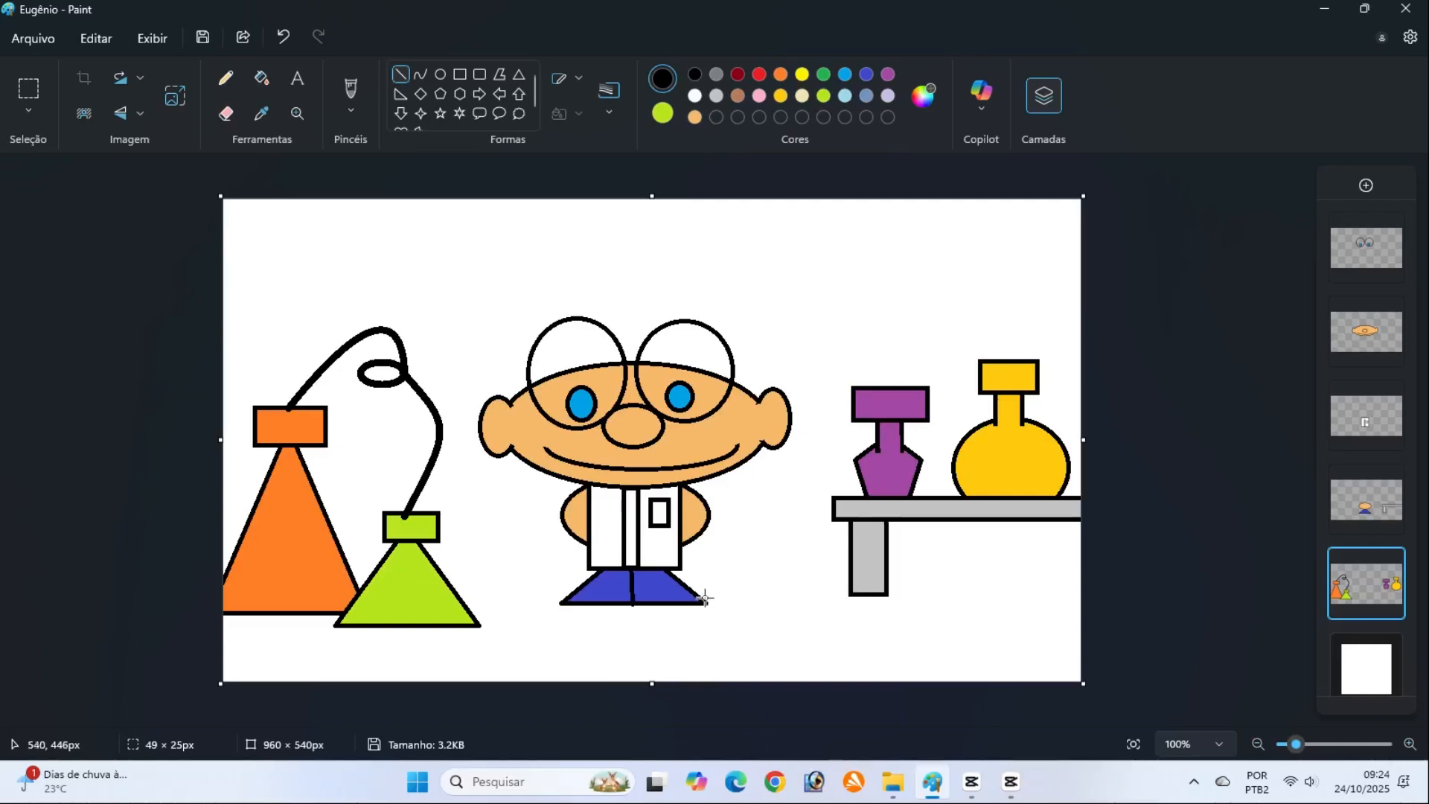
pyautogui.moveTo(701, 593); pyautogui.dragTo(1095, 592)
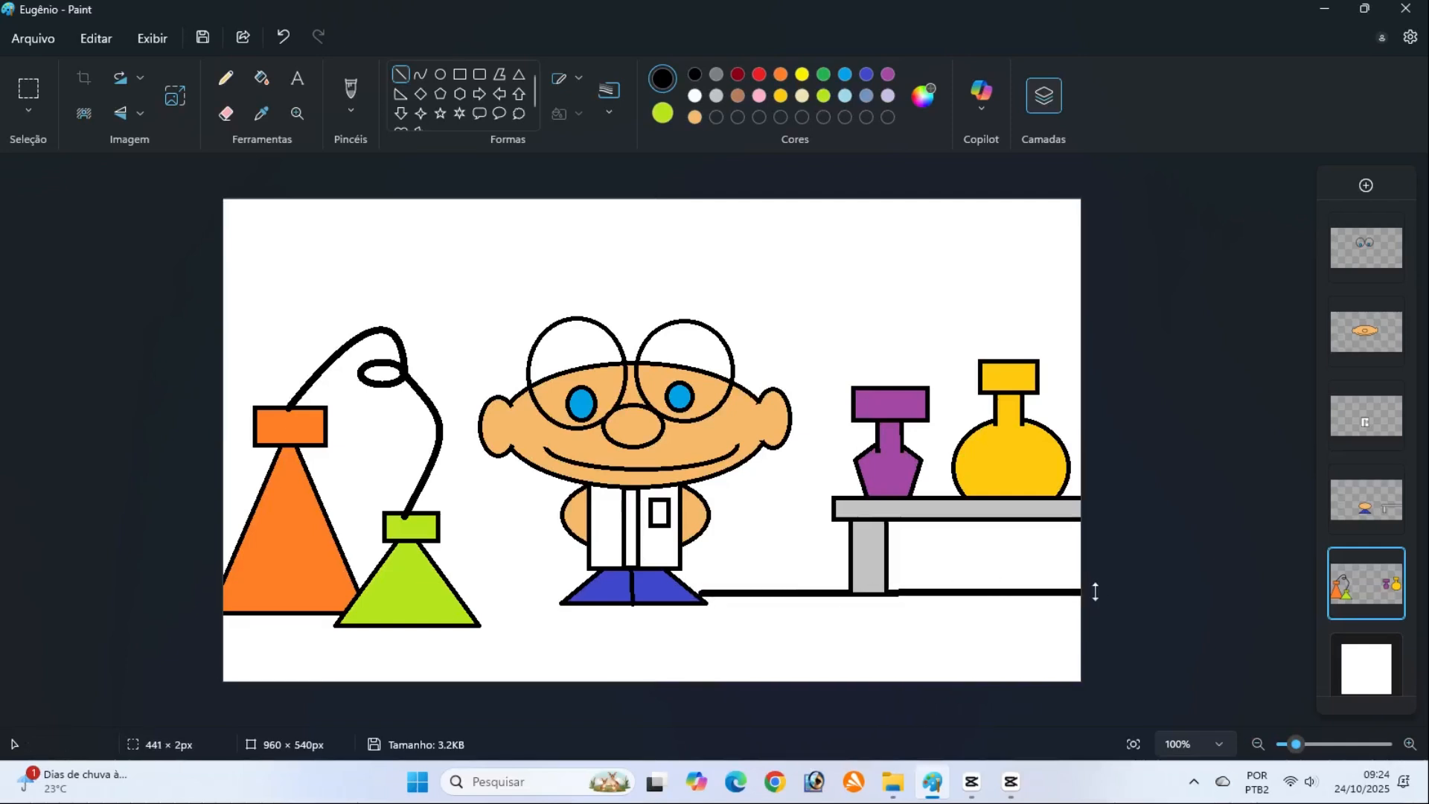
pyautogui.click(1119, 586)
pyautogui.moveTo(562, 596); pyautogui.dragTo(459, 595)
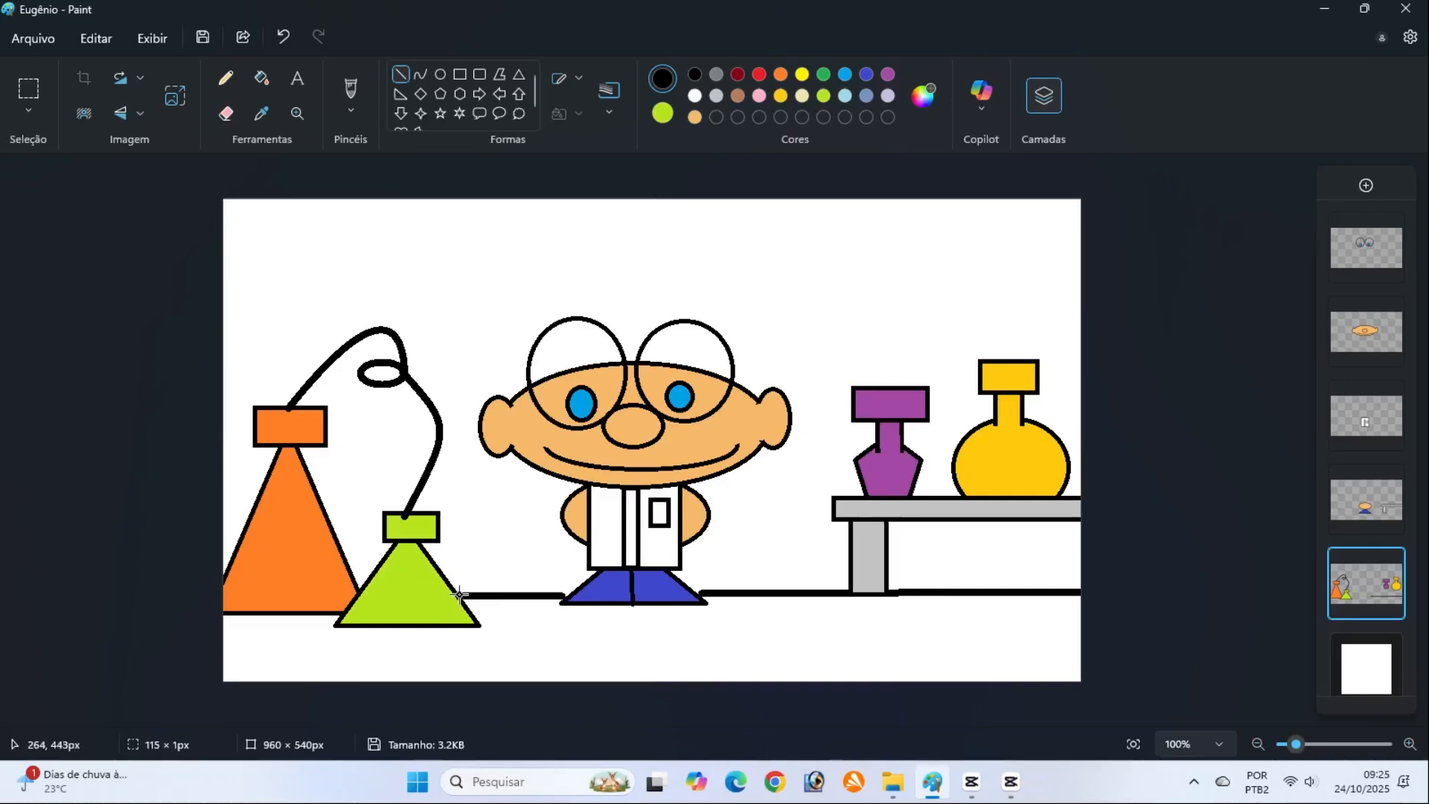
pyautogui.click(1122, 570)
# Fill the background and the enclosed area between the tube and the two flasks with light blue on the scenery layer
pyautogui.click(664, 115)
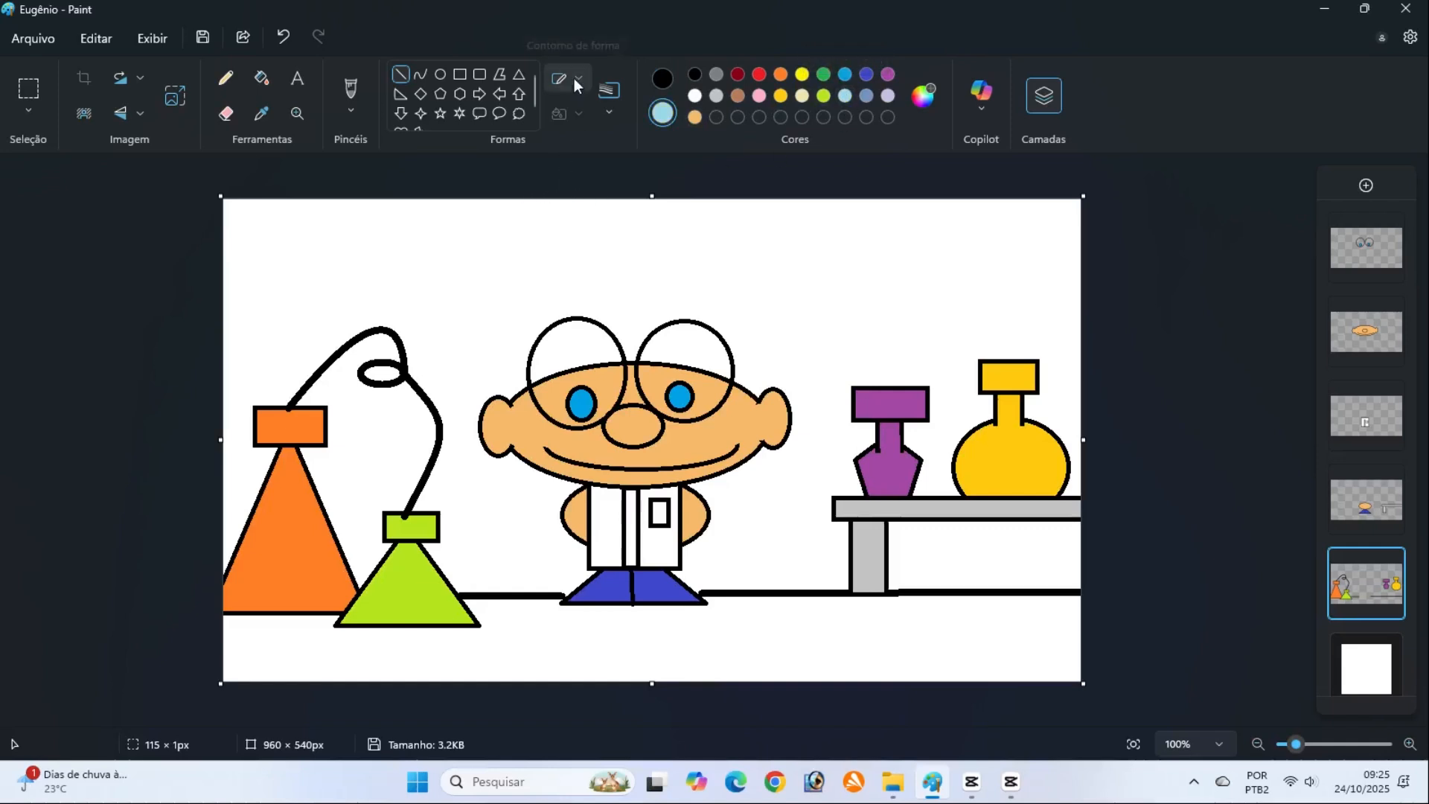
pyautogui.click(846, 96)
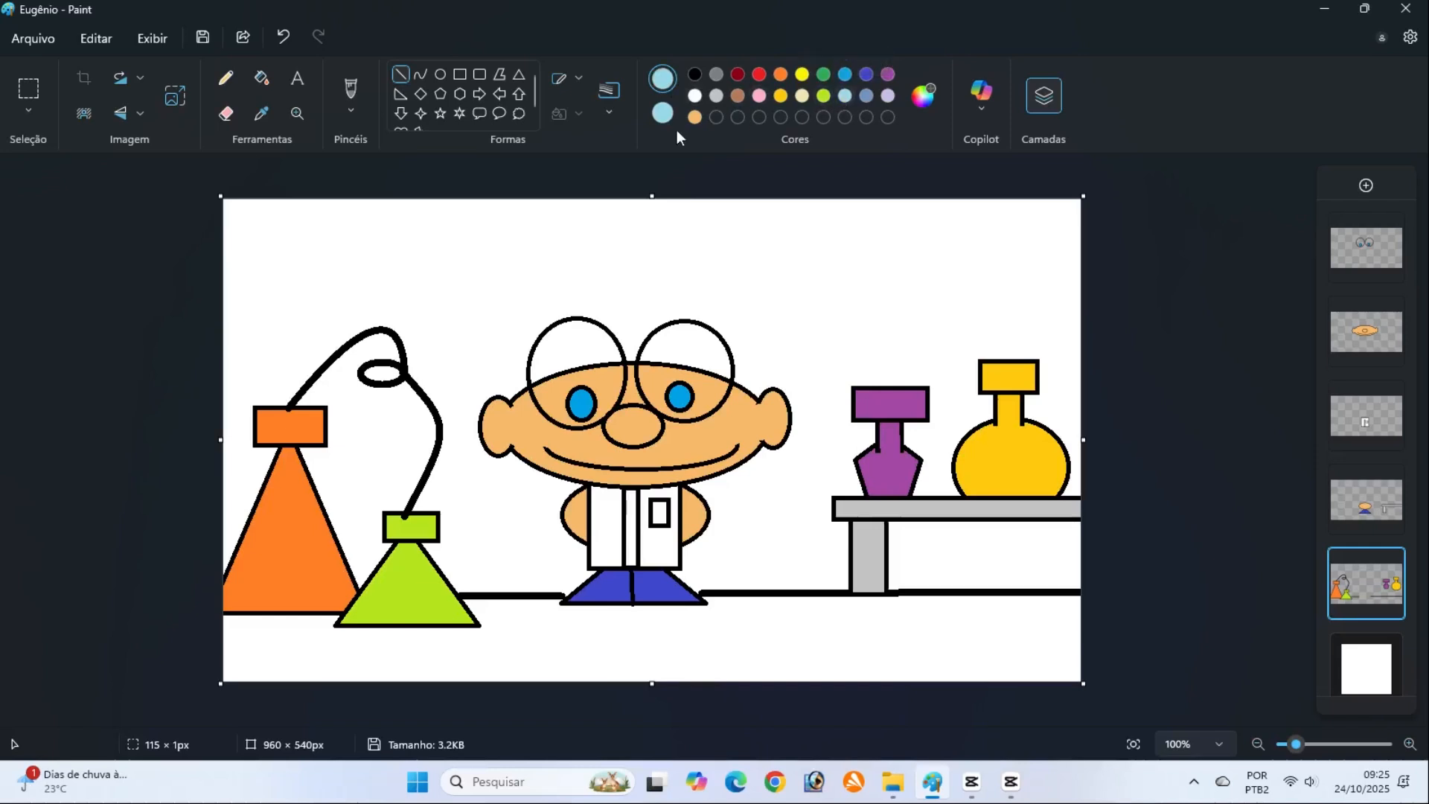
pyautogui.click(260, 79)
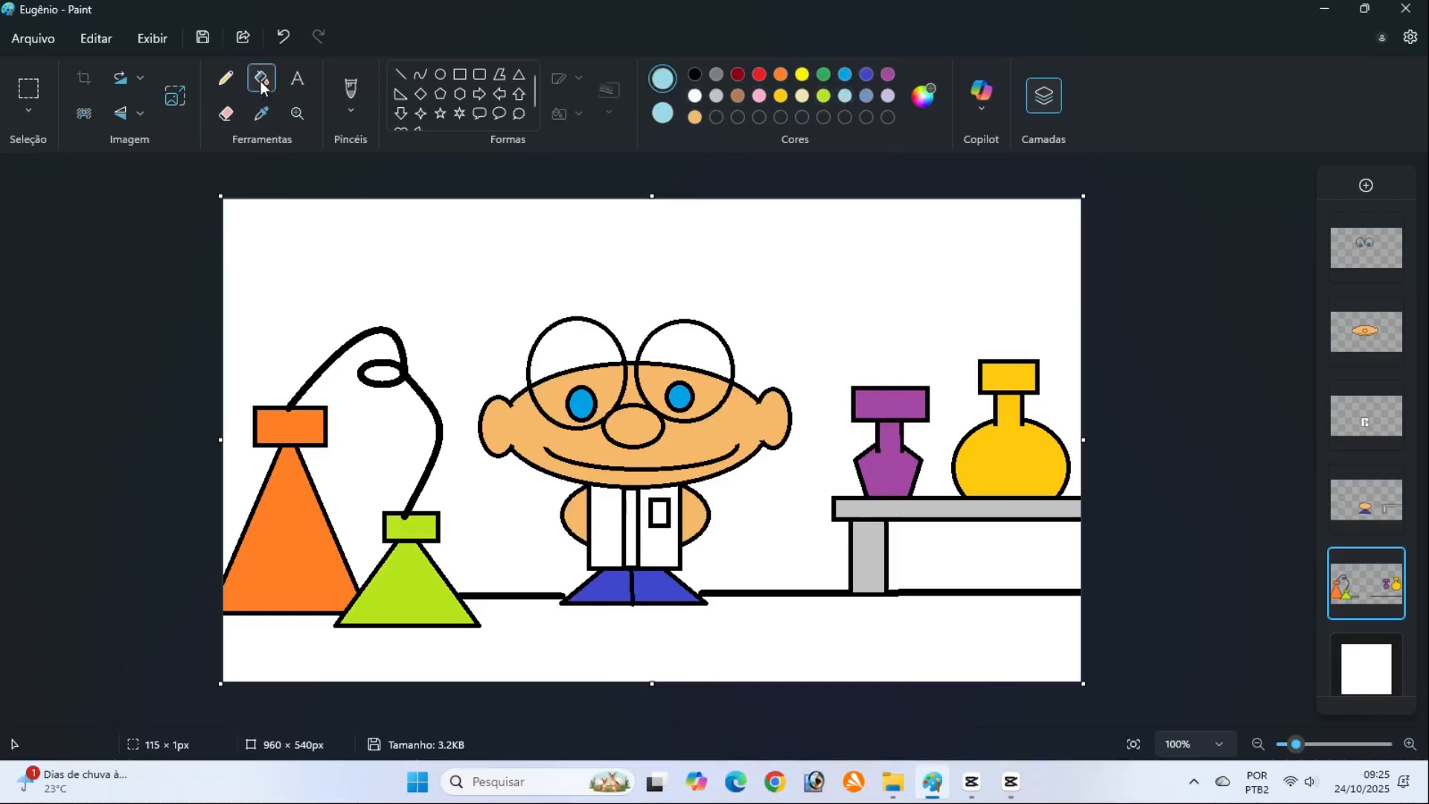
pyautogui.click(517, 625)
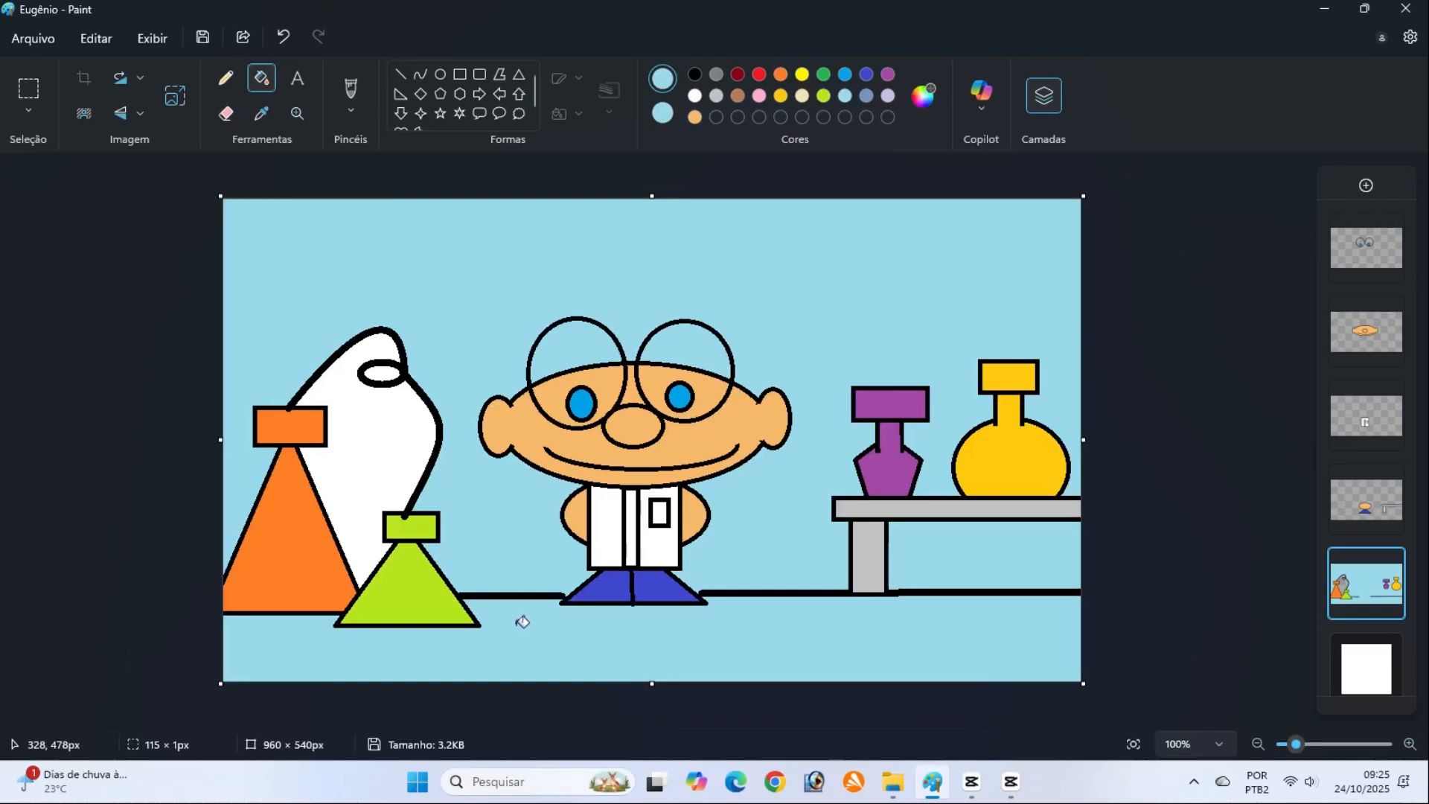
pyautogui.click(378, 459)
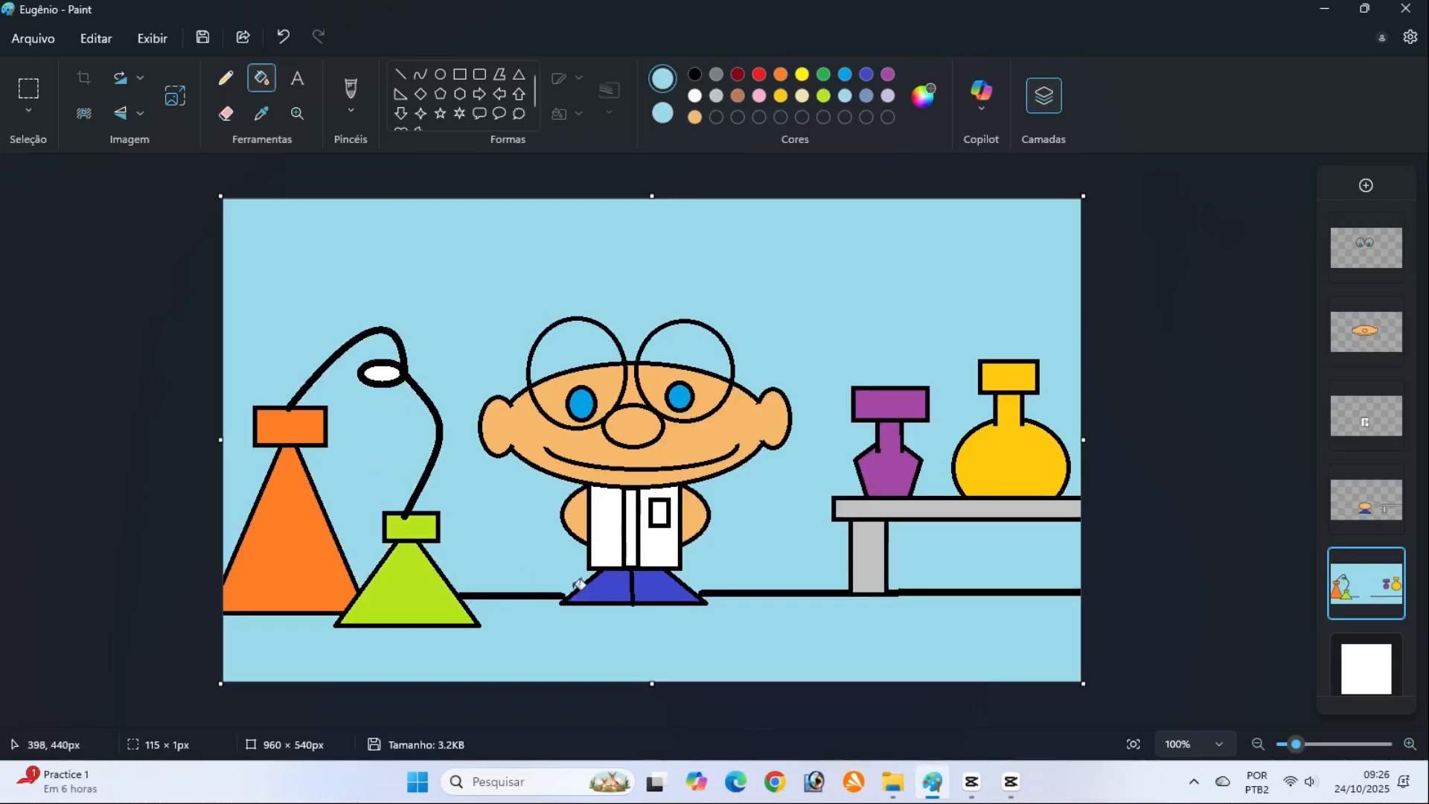
# Draw a black line about 172 × 5 px behind the scientist's shoes to close the gap in the floor line
pyautogui.click(694, 75)
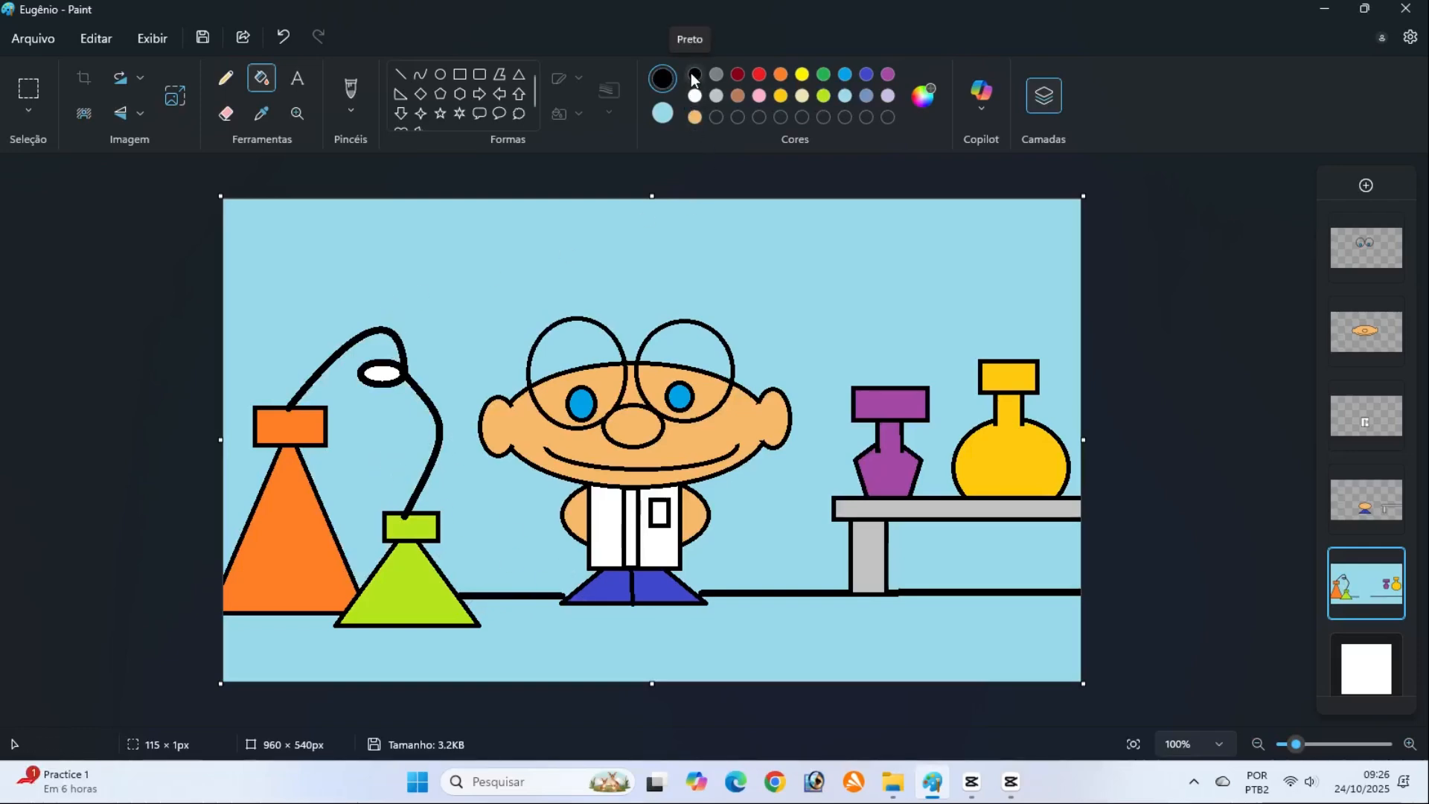
pyautogui.click(402, 76)
pyautogui.moveTo(562, 603); pyautogui.dragTo(714, 593)
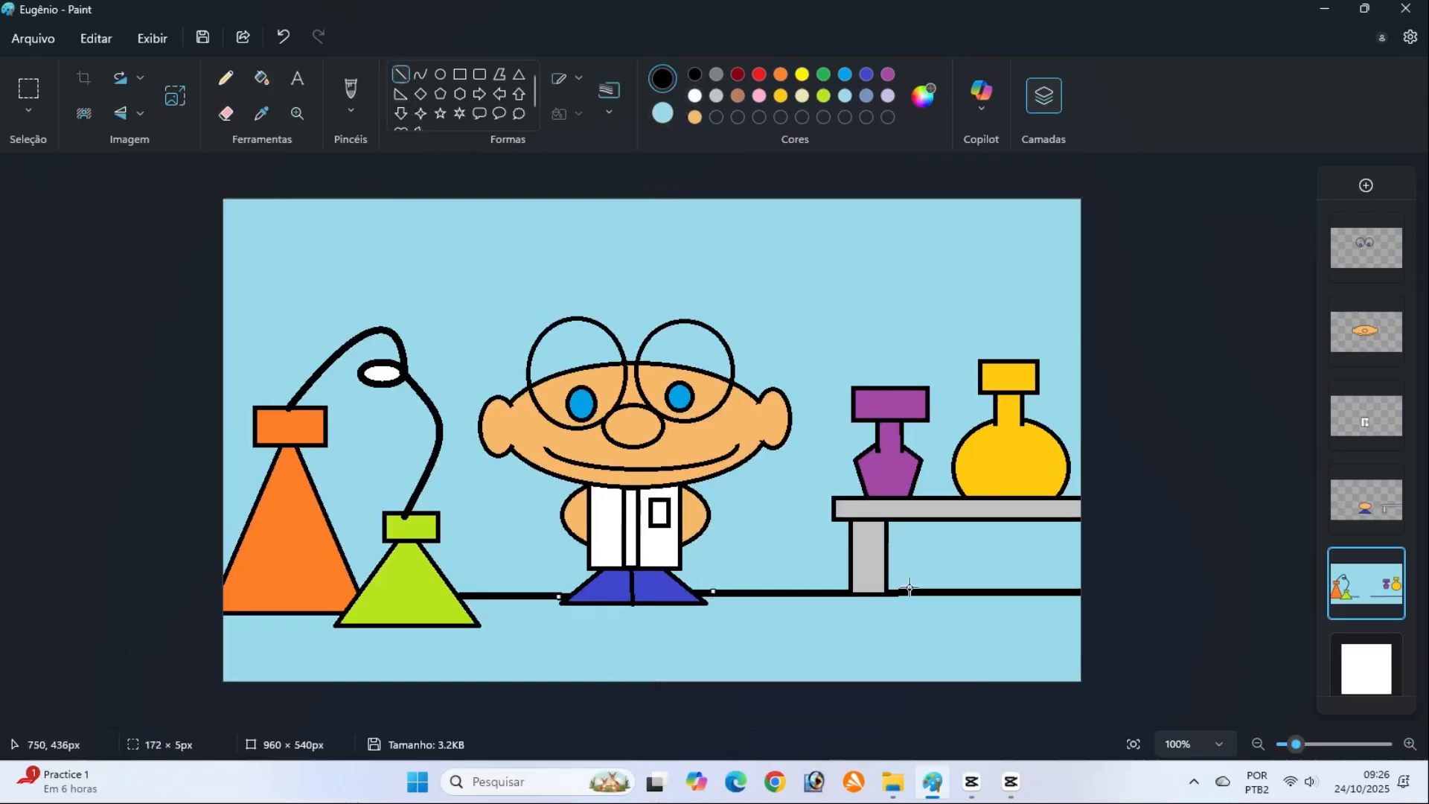
pyautogui.click(1076, 550)
# Fill the wall above the floor line, the tube's loop and the area enclosed by the tube with pink
pyautogui.click(758, 98)
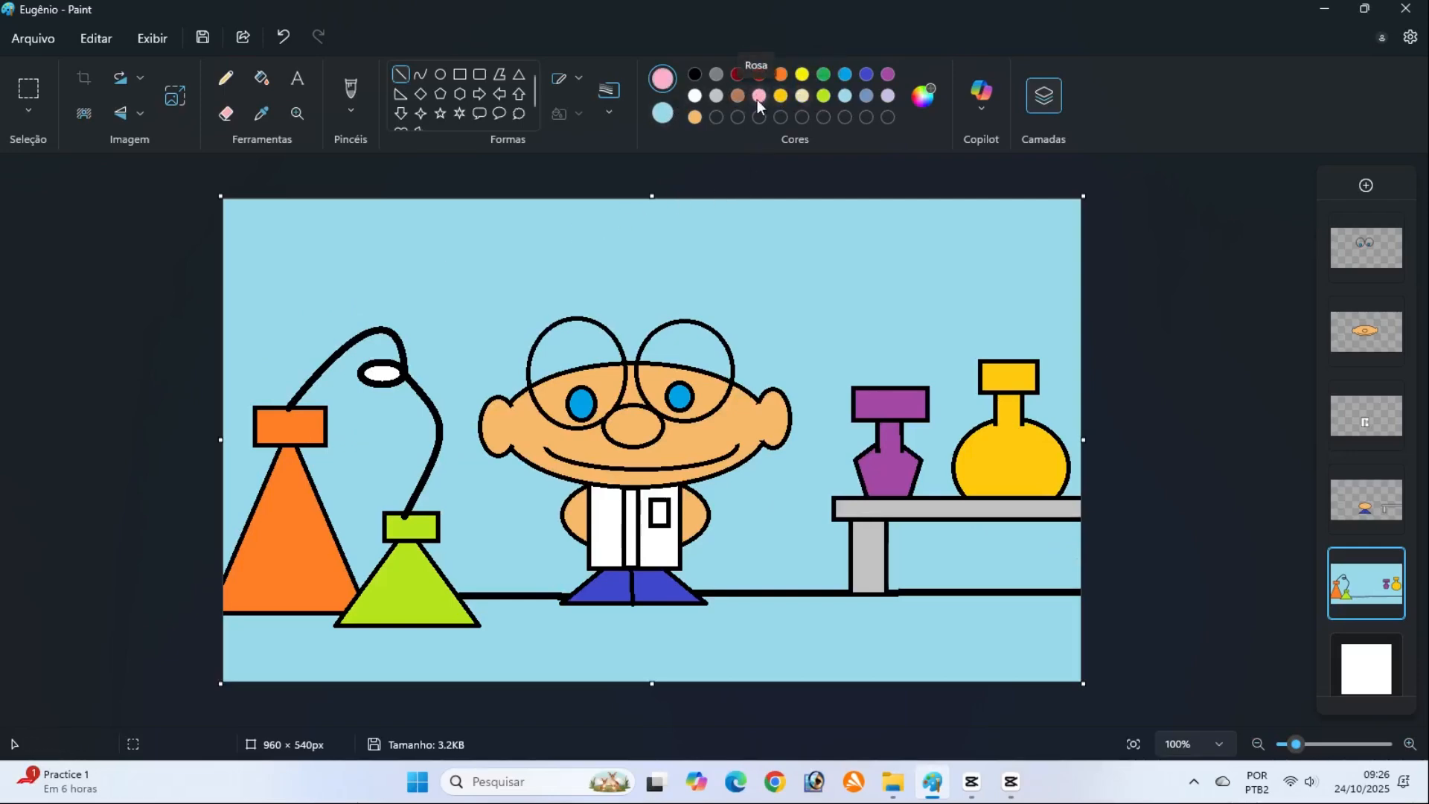
pyautogui.click(262, 79)
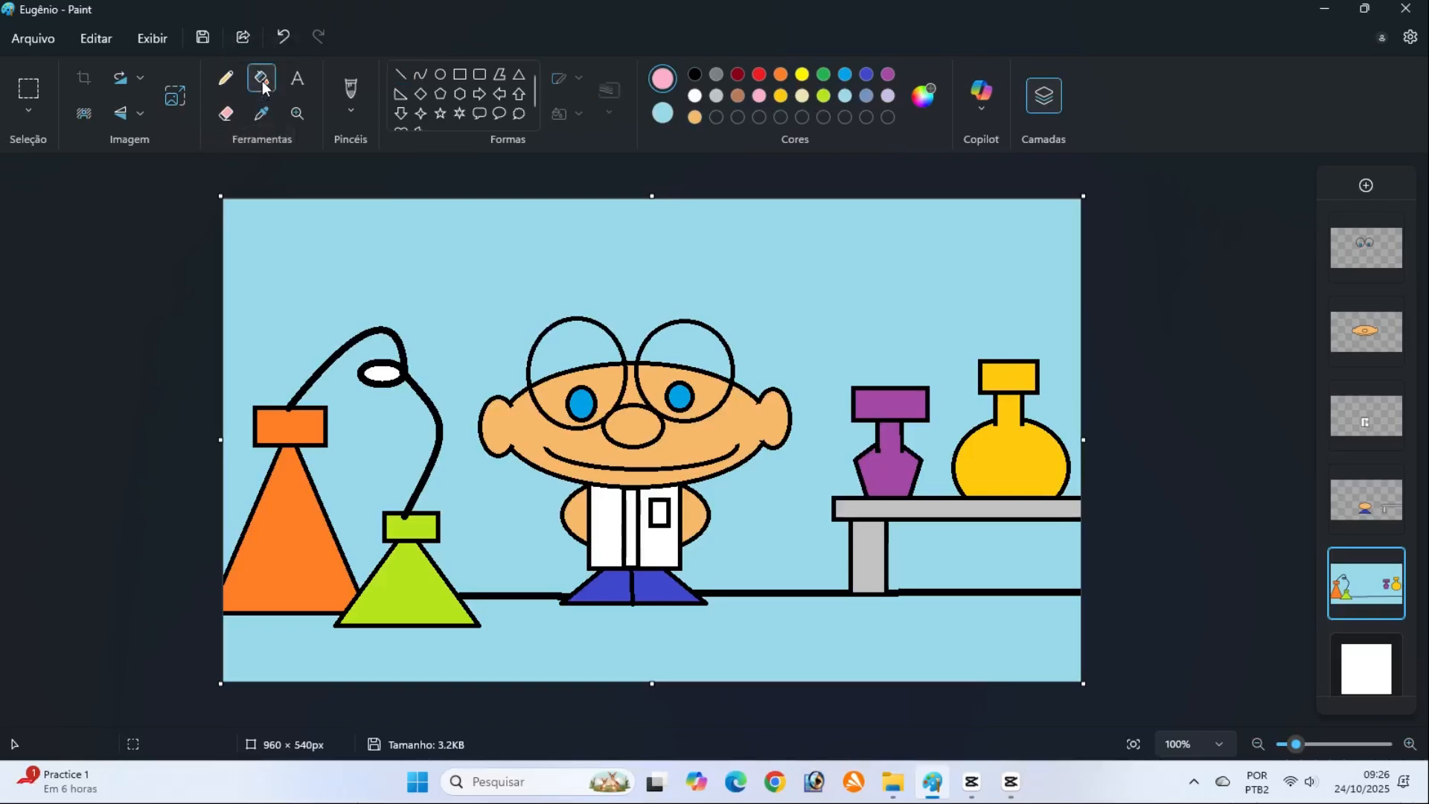
pyautogui.click(463, 303)
pyautogui.click(382, 373)
pyautogui.click(384, 425)
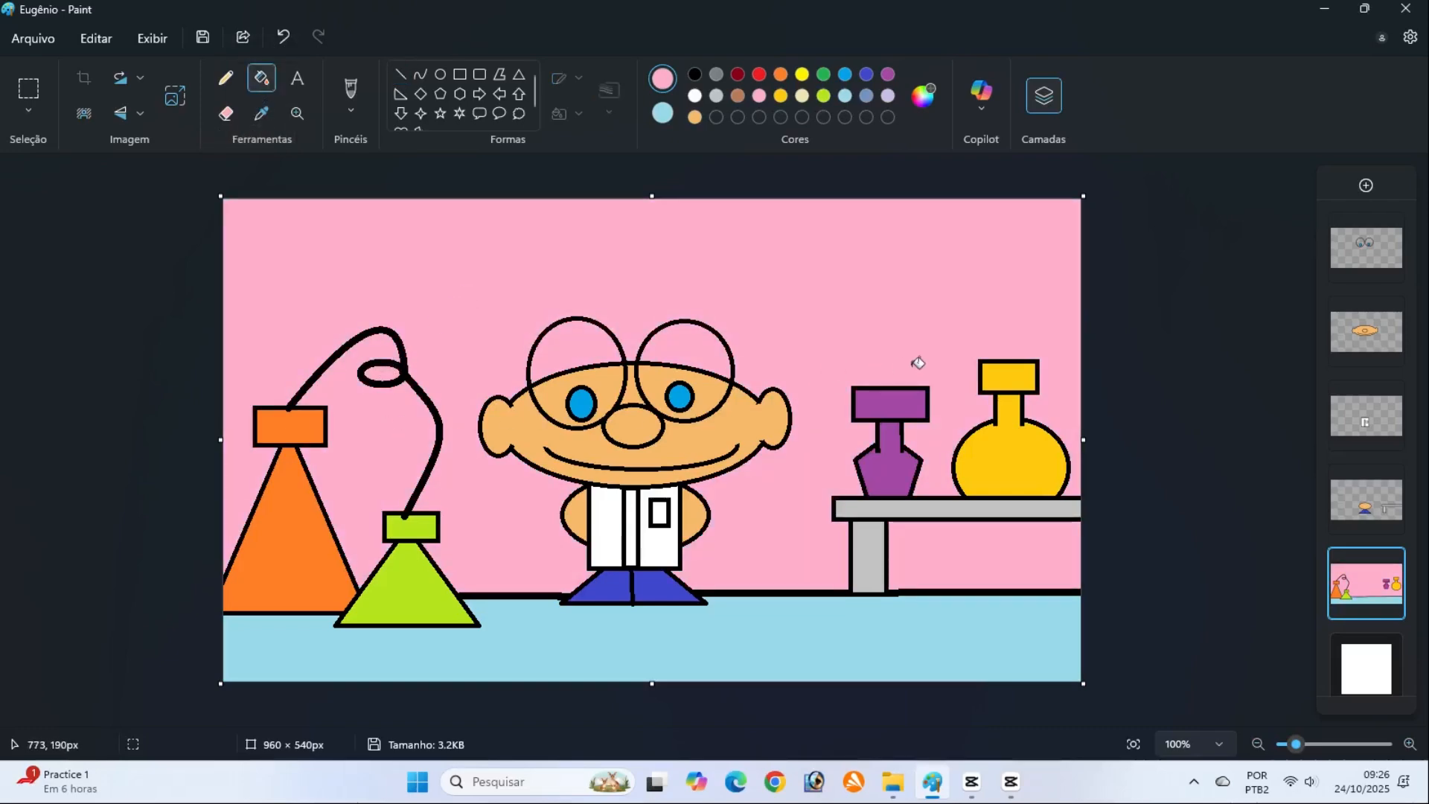
# Set the drawing colour back to black and save the image
pyautogui.click(696, 75)
pyautogui.click(202, 39)
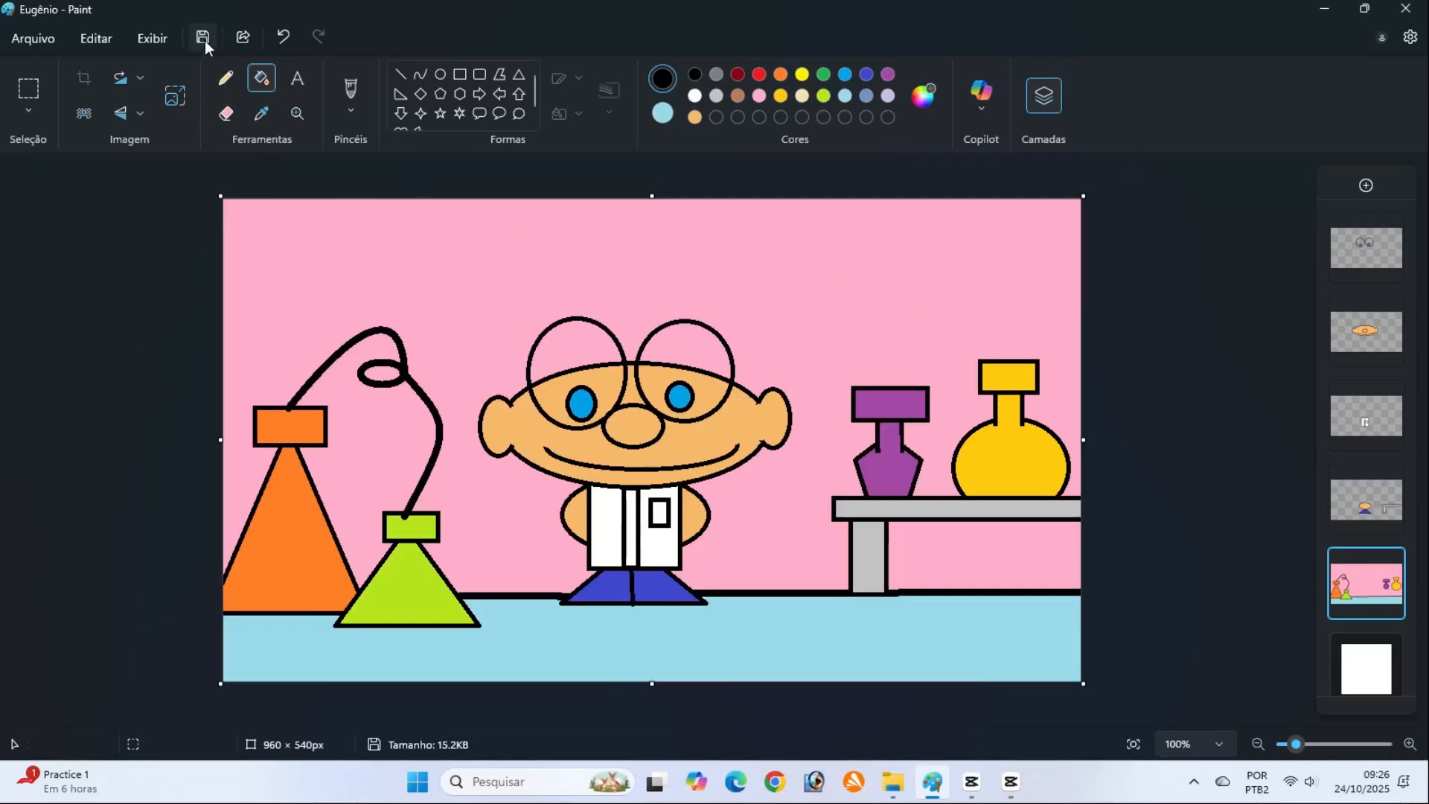